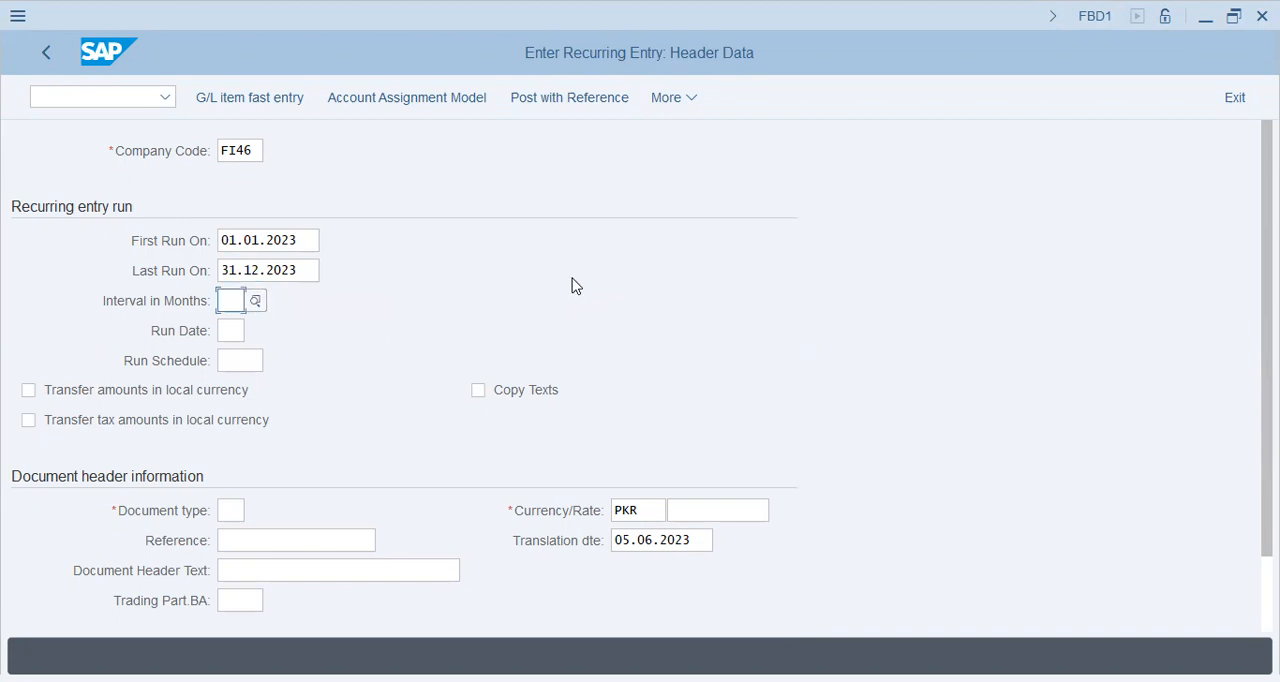
key(Tab)
Enable Copy Texts for the recurring entry and set the document type to sa.
click(537, 389)
scroll(400, 410, down, 1)
click(232, 438)
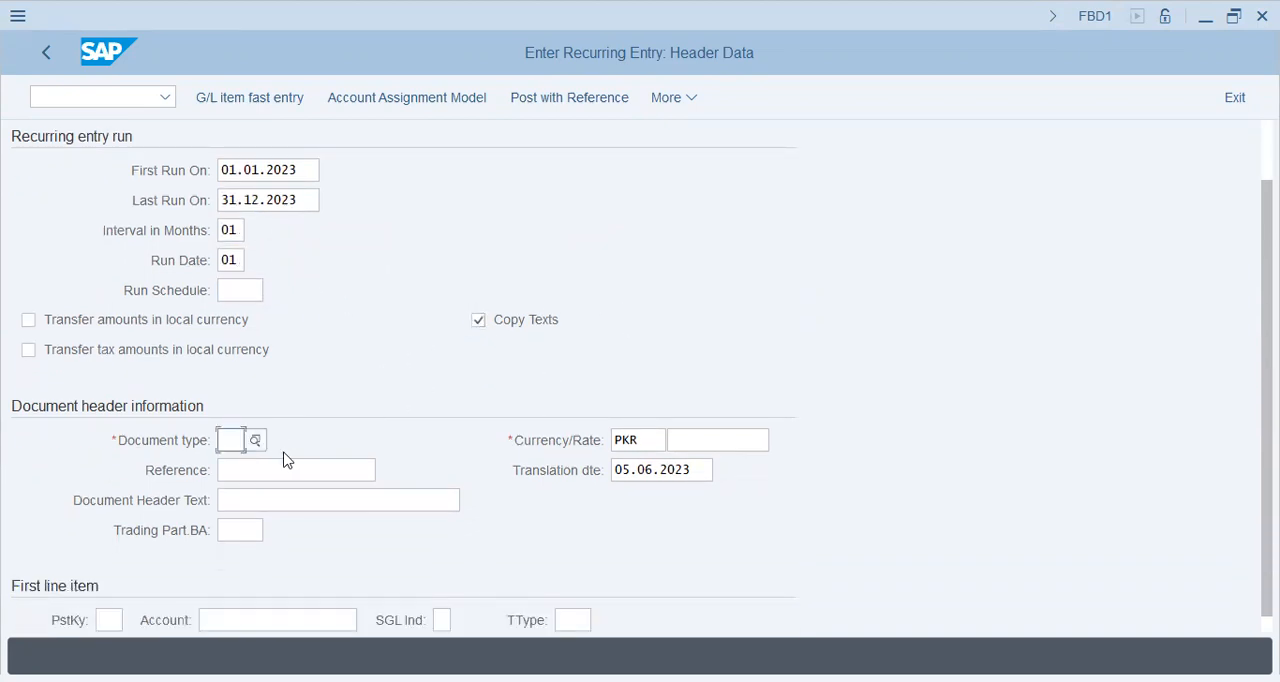
text(sa)
key(Tab)
Enter Insurance-2700 as the document header text.
click(305, 502)
text(Insurance-2000)
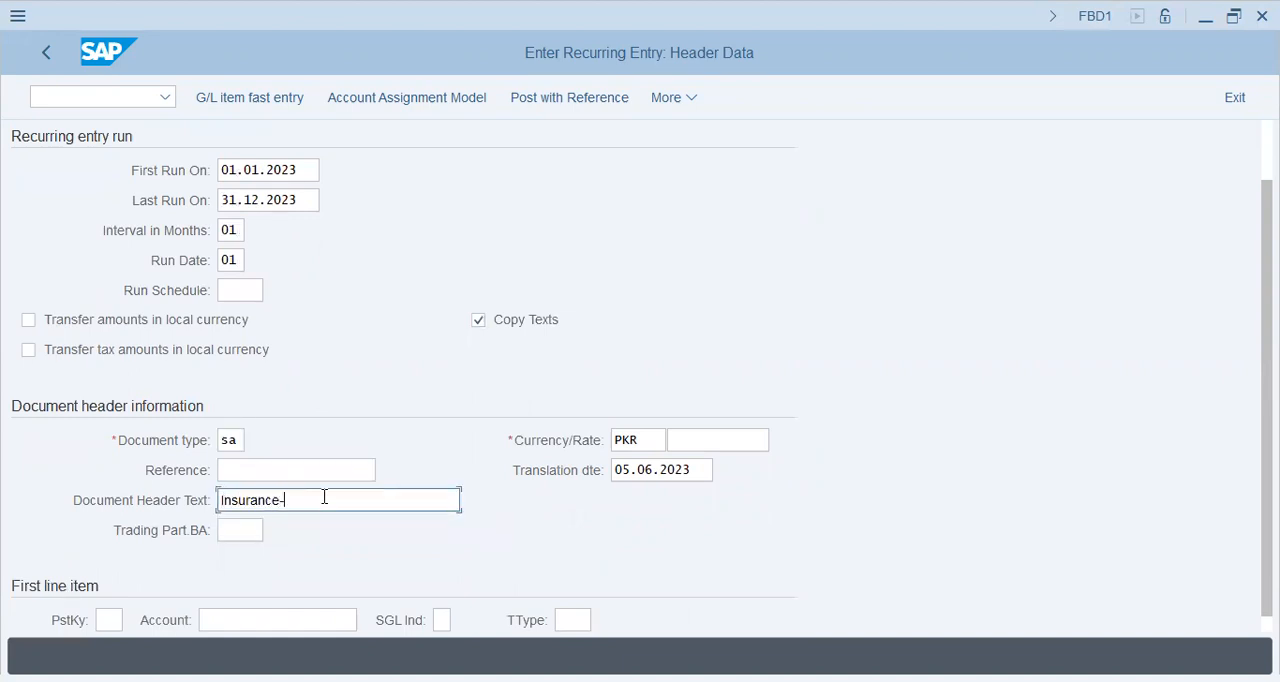
key(BackSpace)
key(BackSpace)
text(20)
key(BackSpace)
key(BackSpace)
text(23)
key(BackSpace)
key(BackSpace)
key(BackSpace)
text(700)
Start the first line item with posting key 40 and account 30201.
key(Tab)
key(Tab)
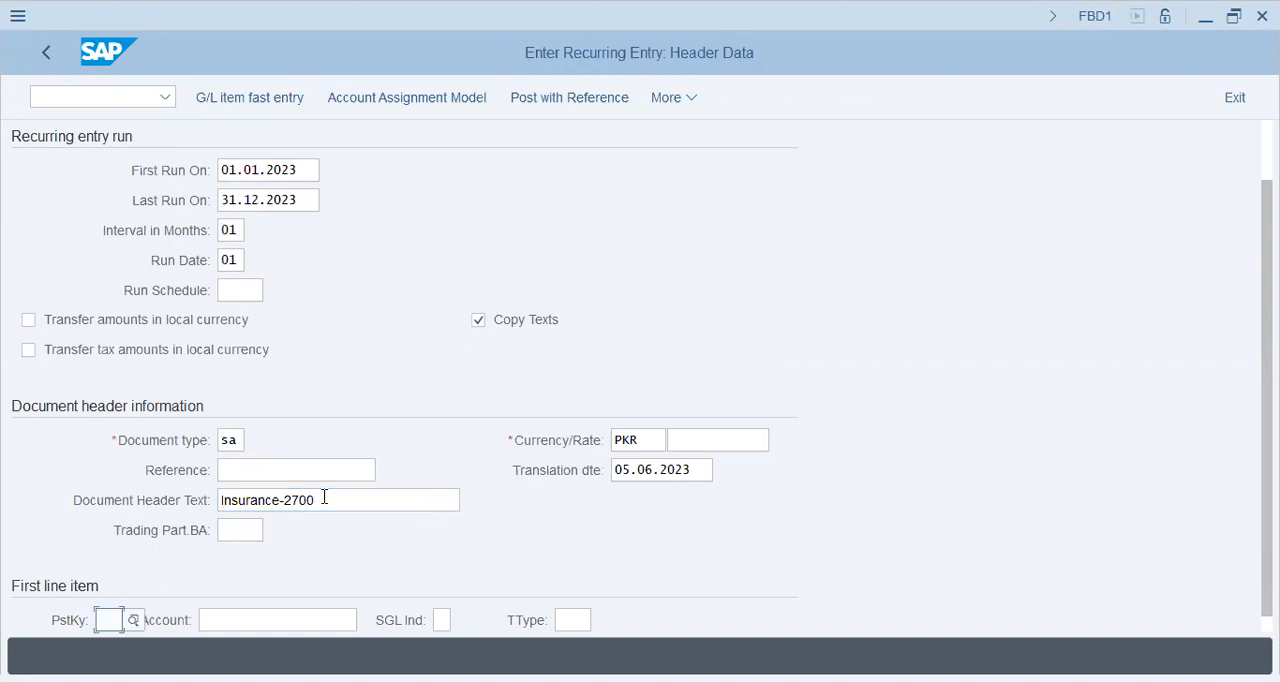
text(40)
key(Tab)
text(30201)
key(Tab)
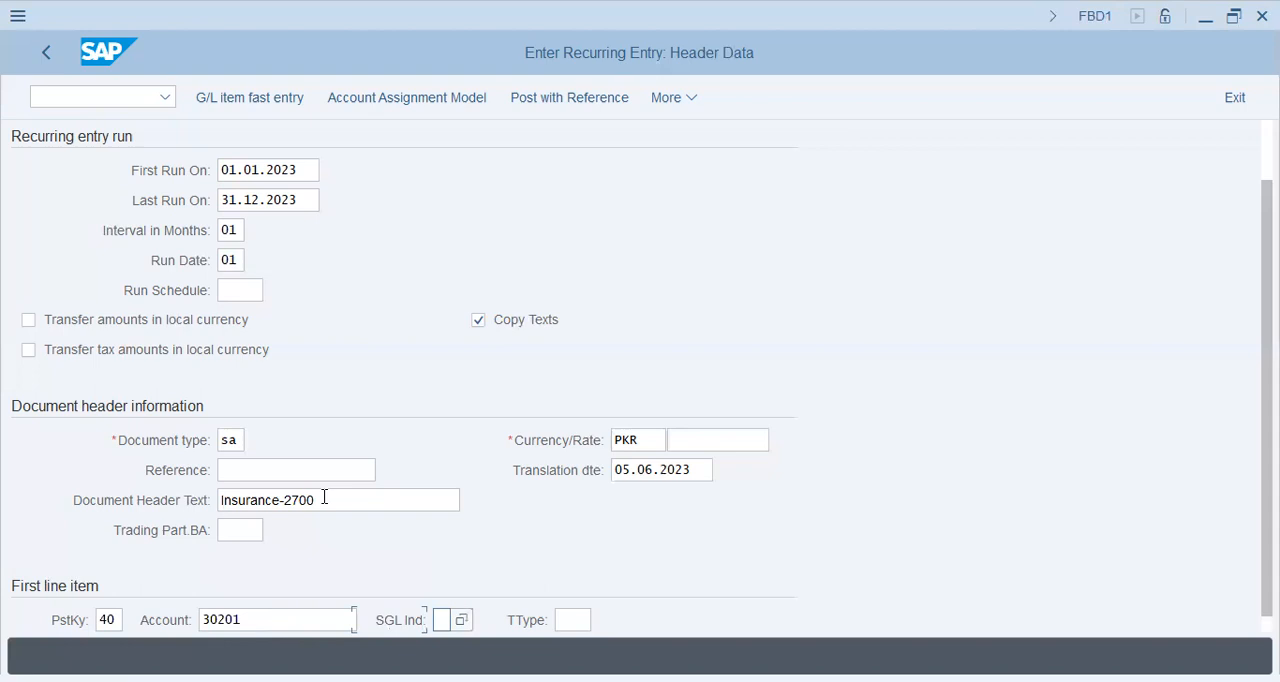
key(Return)
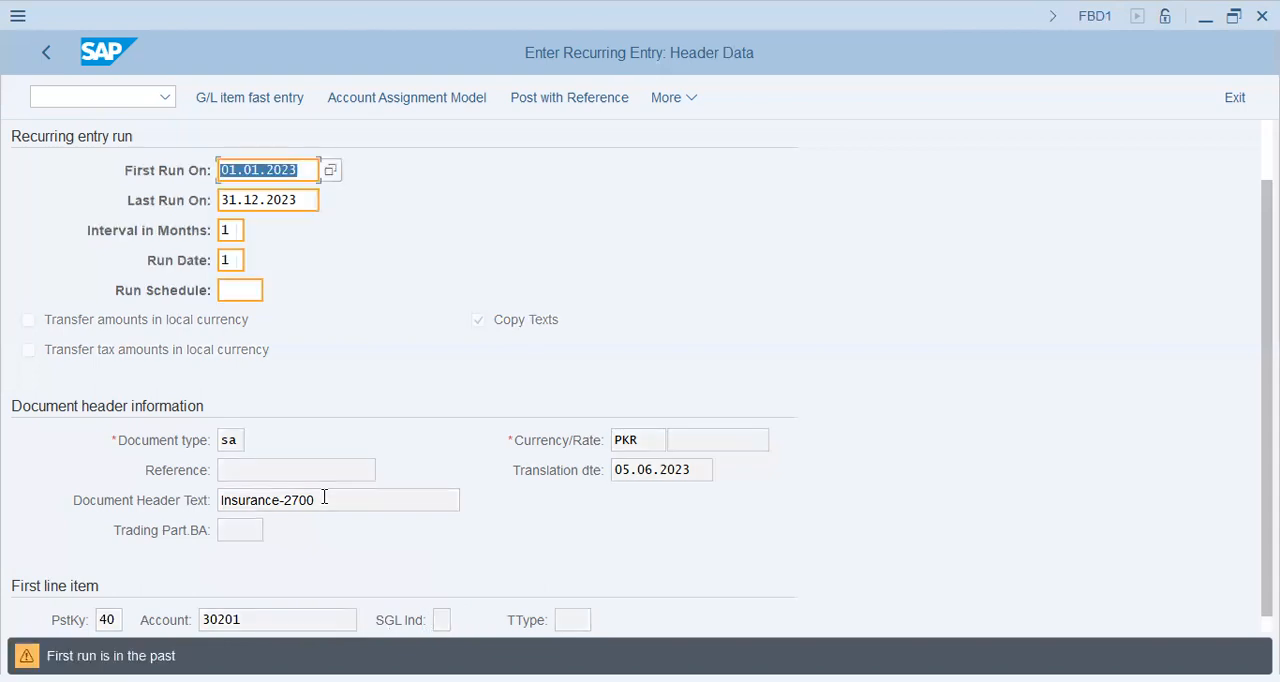
key(Return)
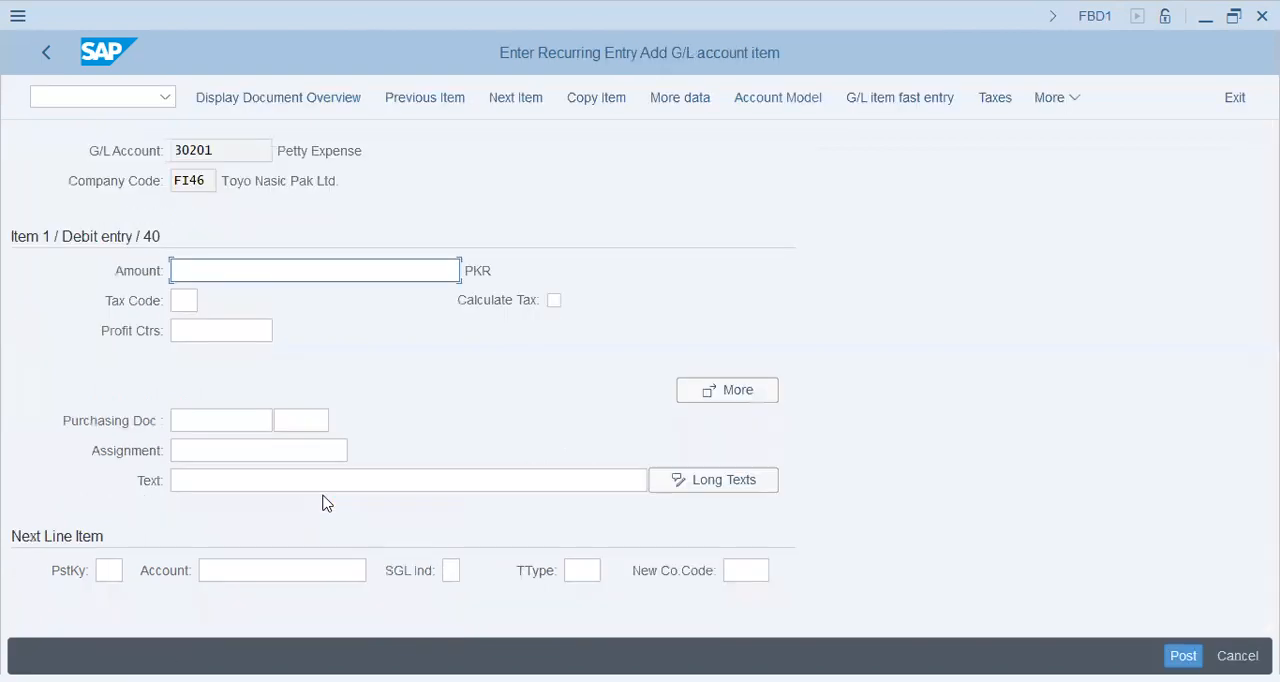
Enter an amount of 2700 for the first item.
text(2700)
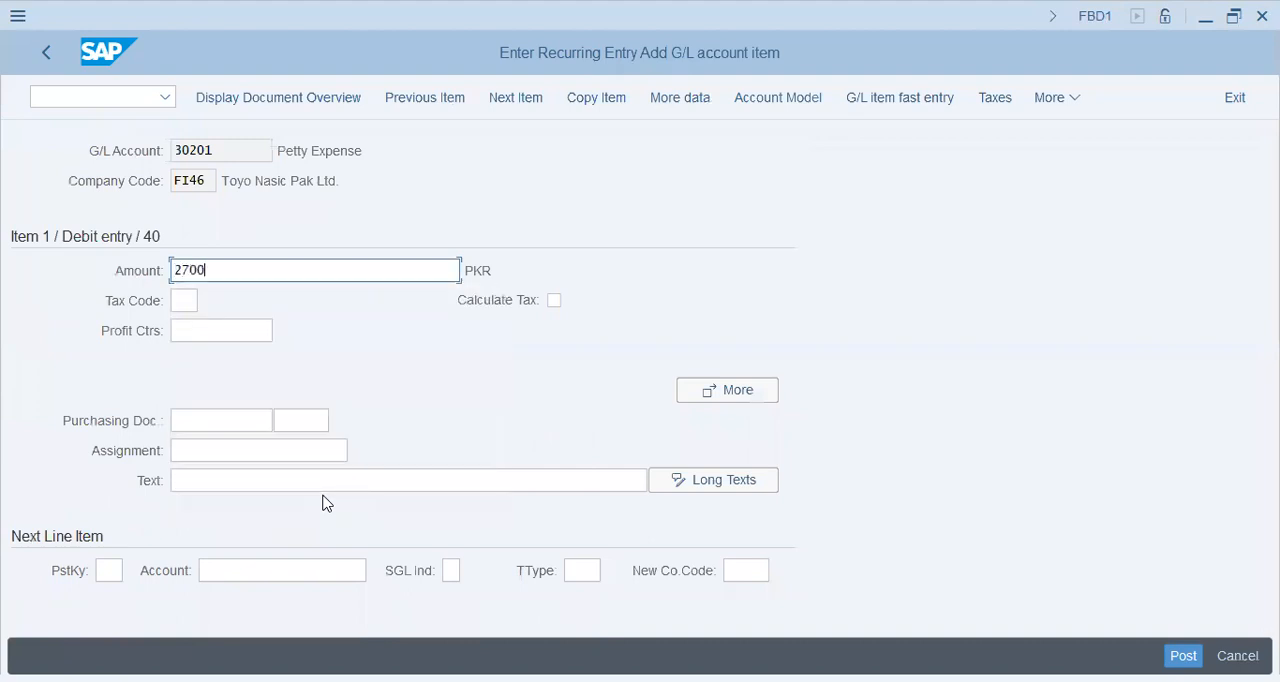
key(Tab)
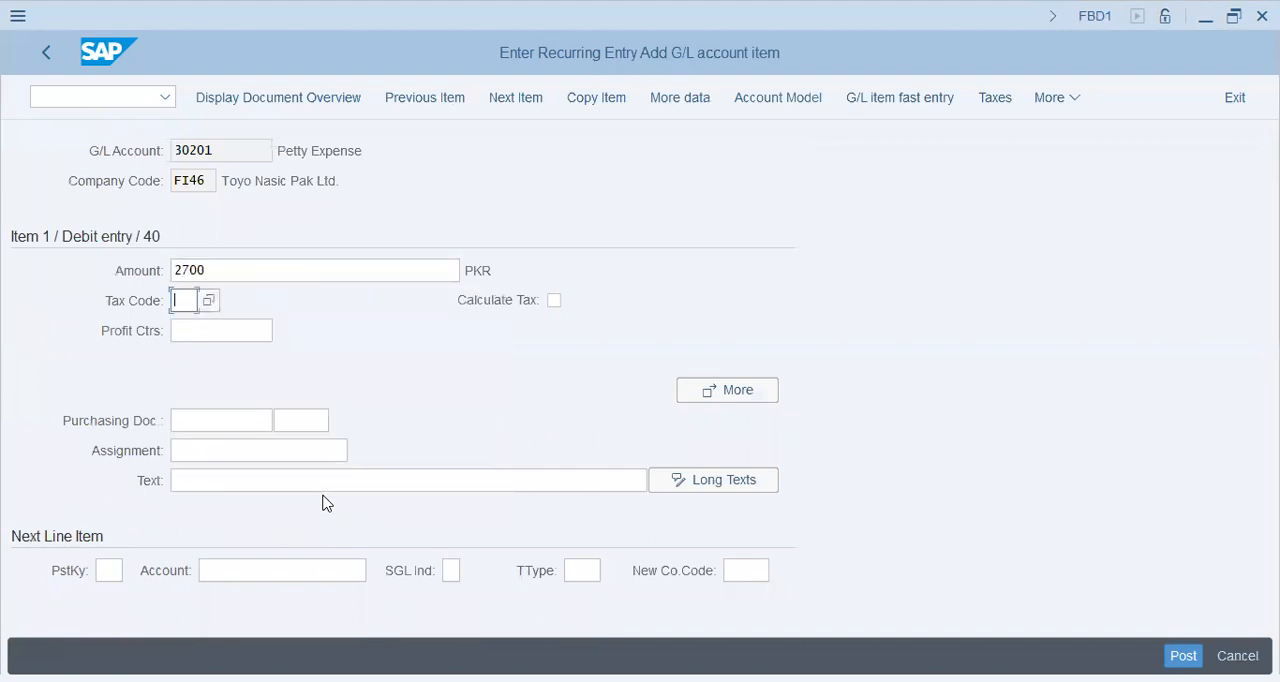
key(Tab)
key(Tab)
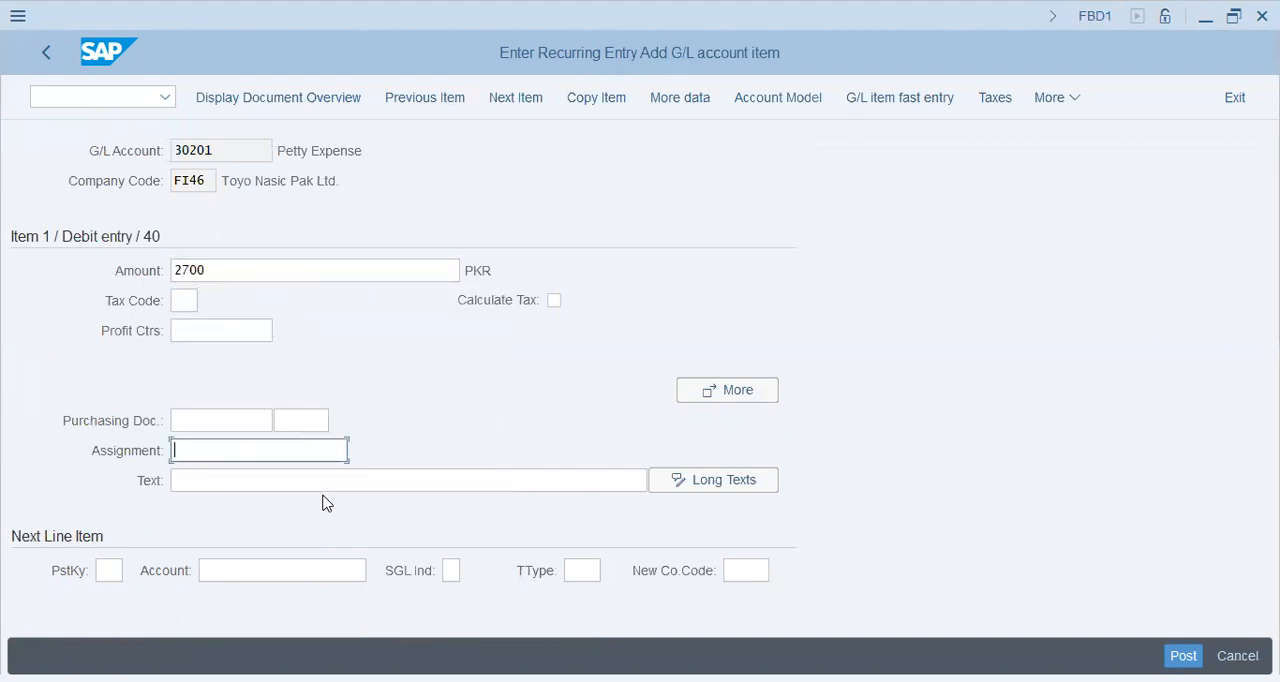
Set the first item's assignment to 2700/Recur/Insure and copy the same text into the Text field.
text(2700/Ins/)
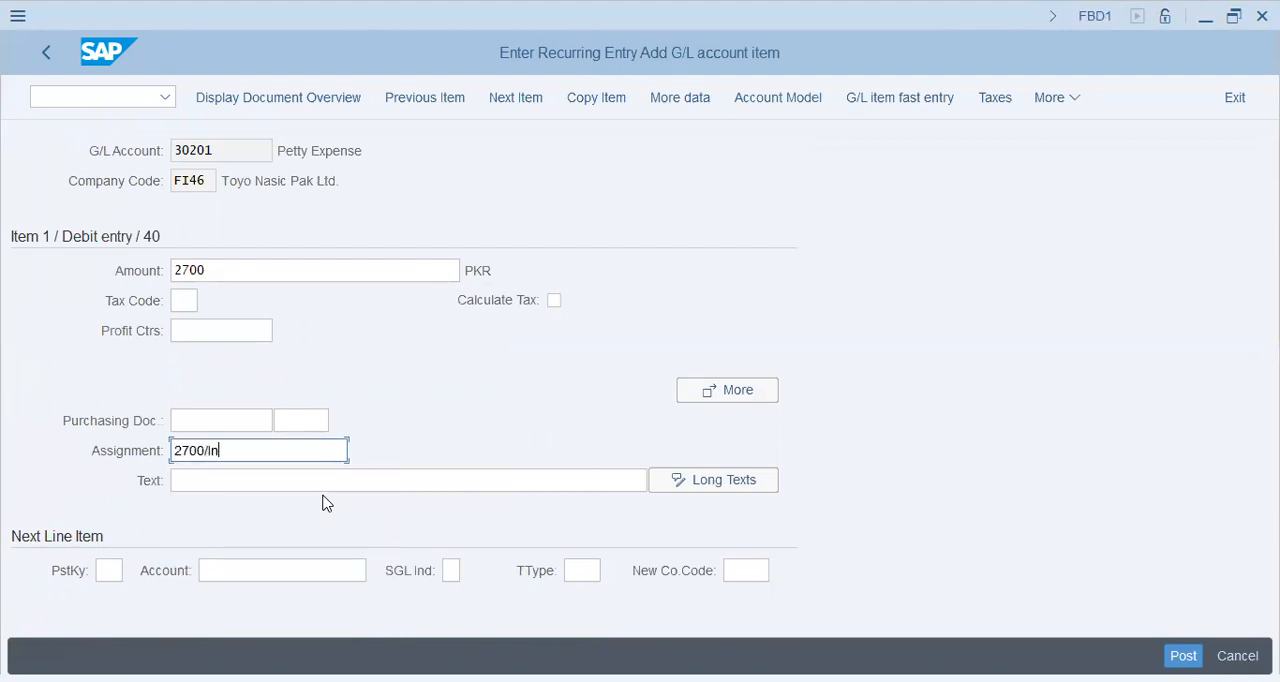
key(BackSpace)
key(BackSpace)
key(BackSpace)
key(BackSpace)
text(RecurringInst)
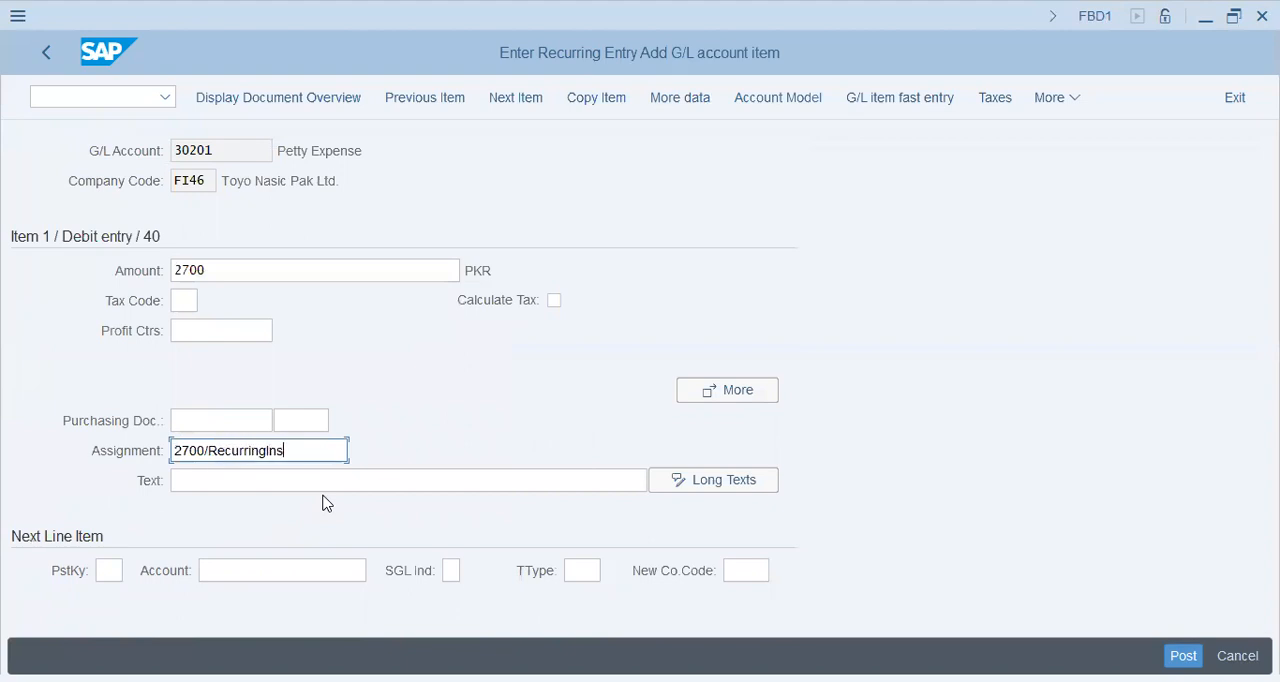
key(BackSpace)
key(BackSpace)
key(BackSpace)
key(BackSpace)
key(BackSpace)
key(BackSpace)
key(BackSpace)
key(BackSpace)
text(/Insuran)
key(BackSpace)
key(BackSpace)
key(BackSpace)
text(re)
key(Tab)
key(shift+Tab)
key(ctrl+c)
key(Tab)
key(ctrl+v)
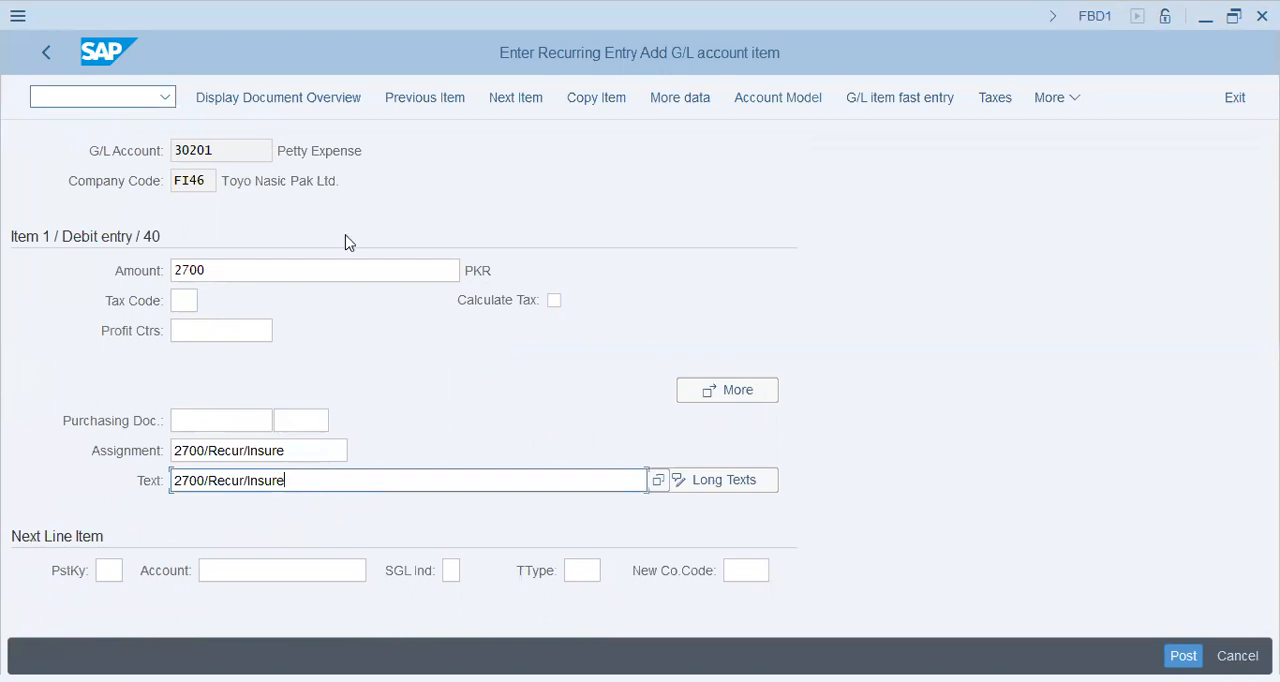
key(Tab)
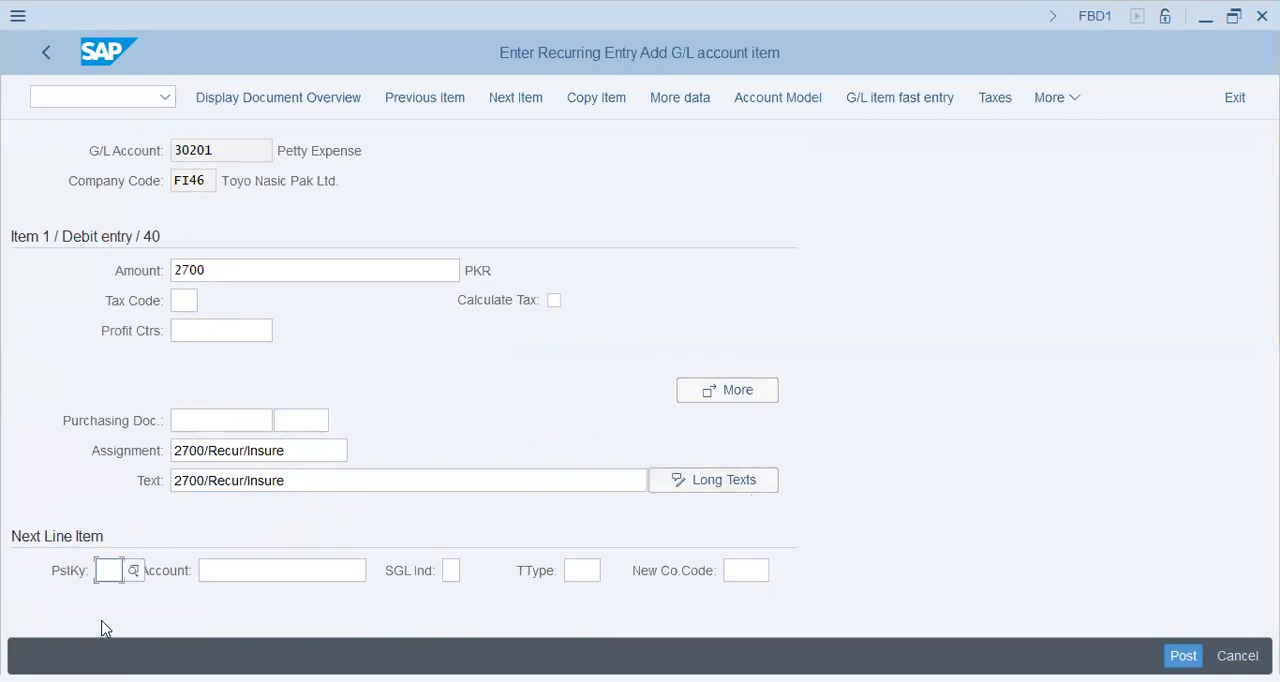
Add the next line item with posting key 50 and account 10101.
text(50)
key(Tab)
text(101010)
key(BackSpace)
key(Tab)
key(Return)
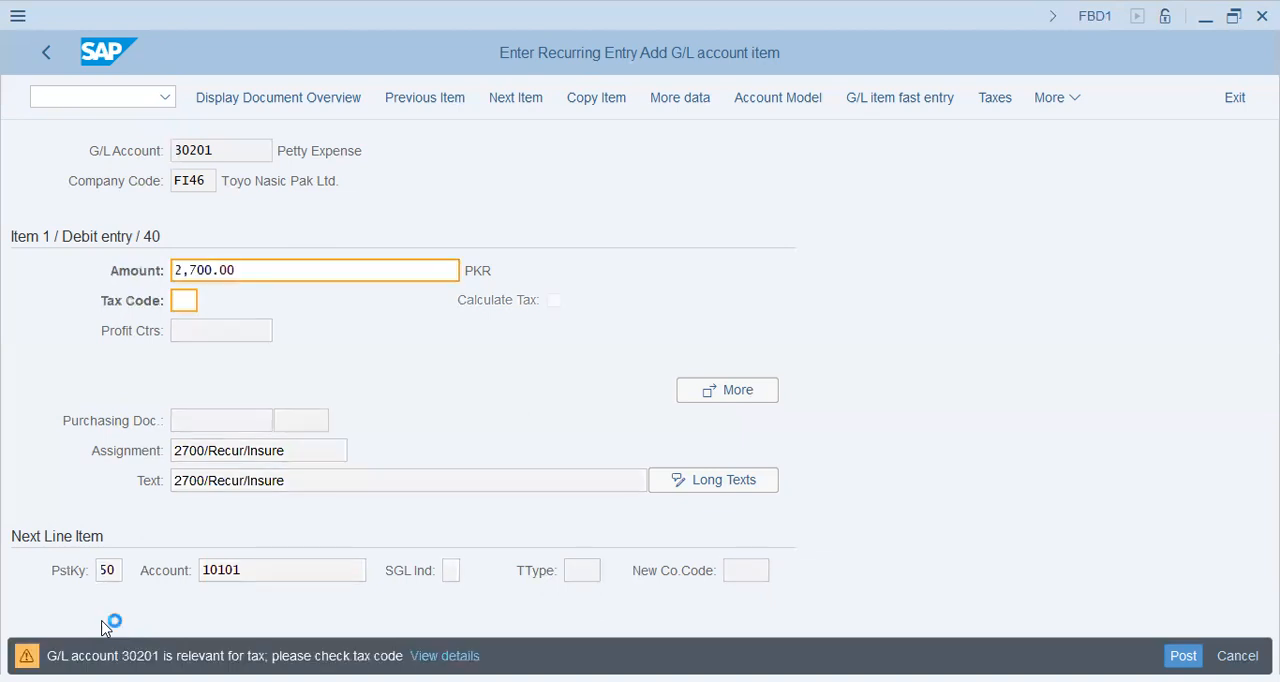
key(Return)
Set the second item's amount to * and reuse 2700/Recur/Insure for its assignment and text.
text(*)
key(Tab)
key(Tab)
key(Tab)
key(Tab)
key(Down)
key(Return)
key(Tab)
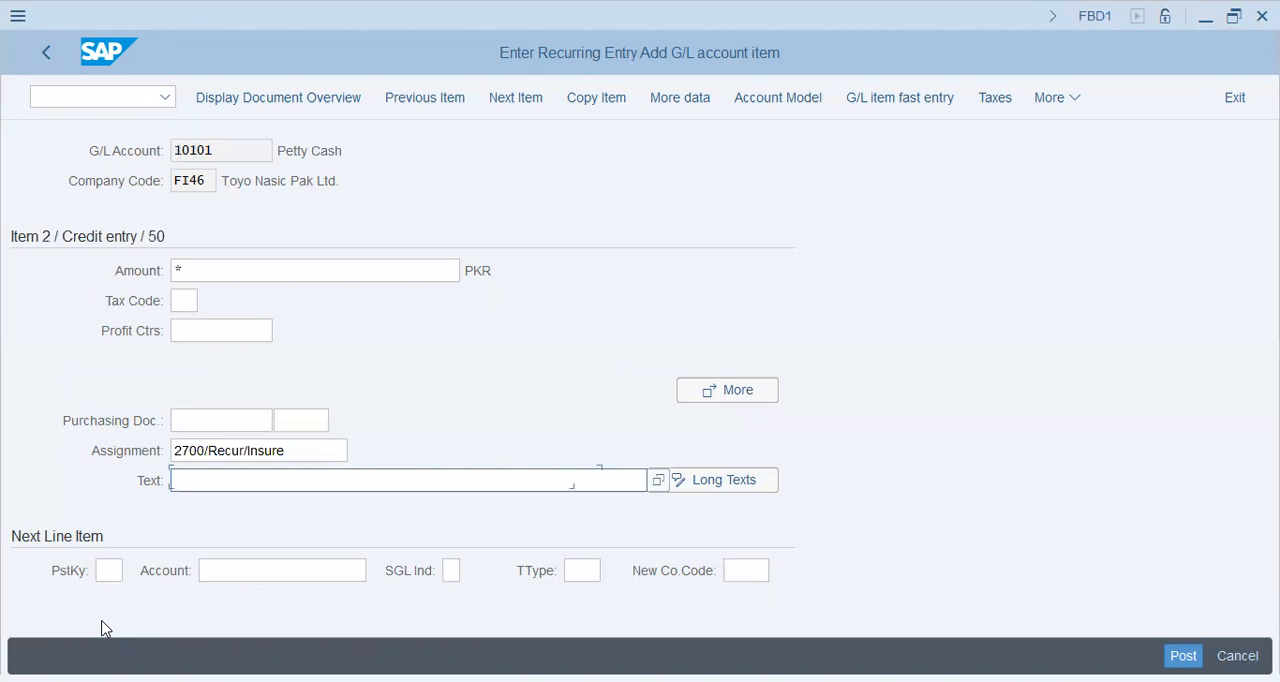
key(Down)
key(Return)
key(Return)
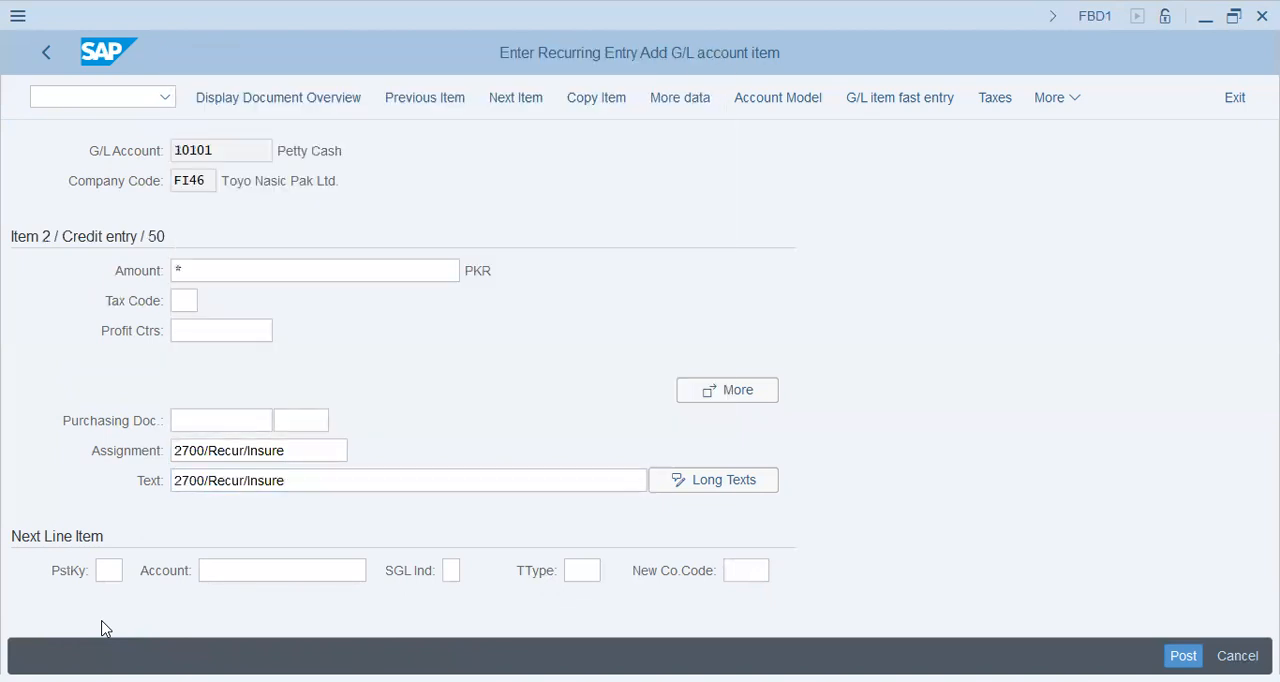
key(Return)
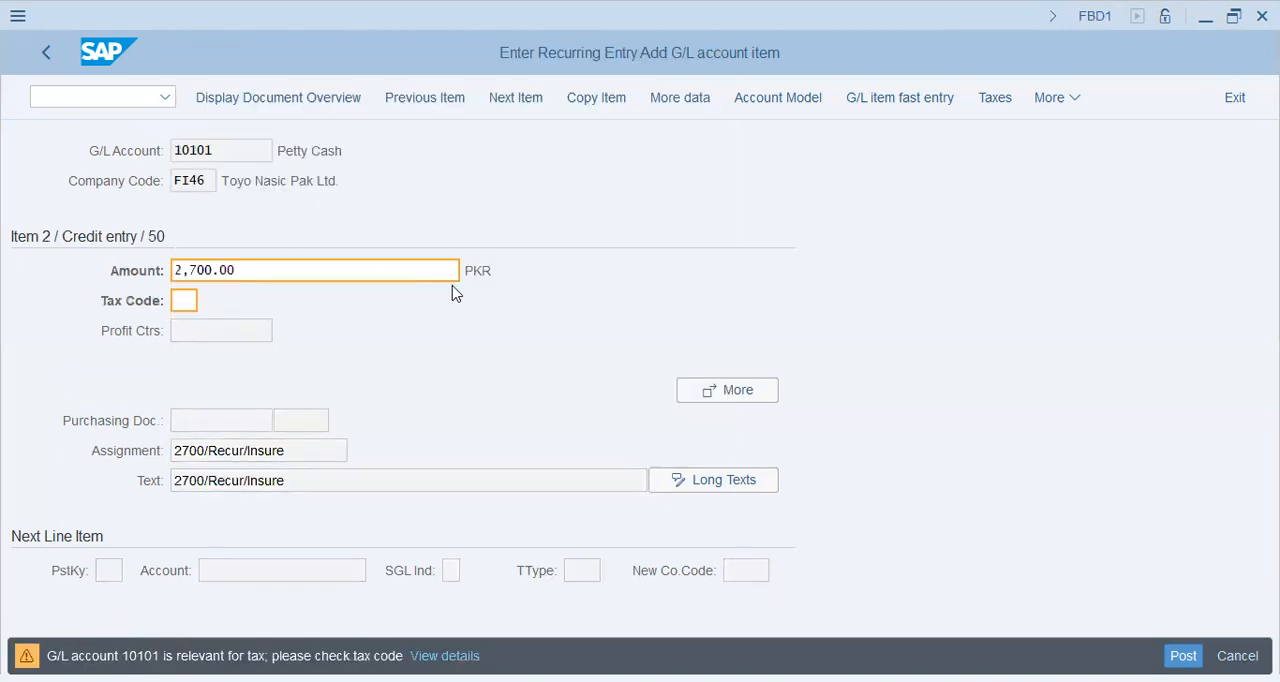
Save the recurring entry document.
click(280, 100)
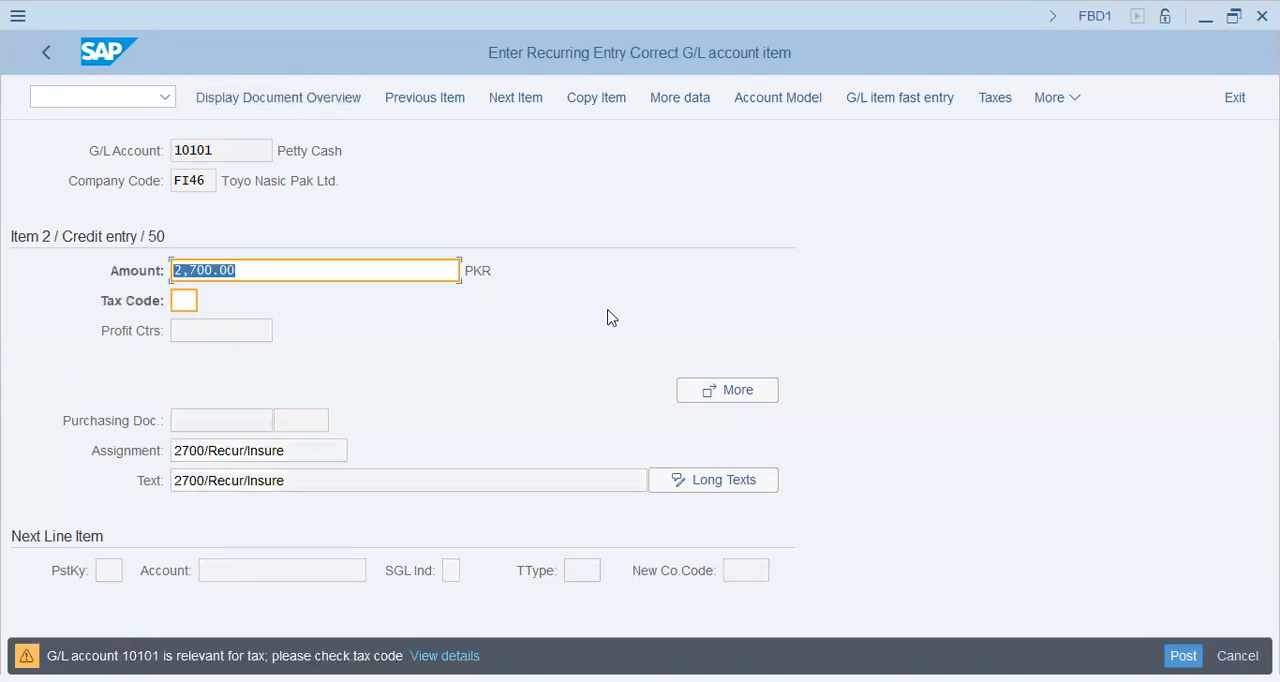
key(Return)
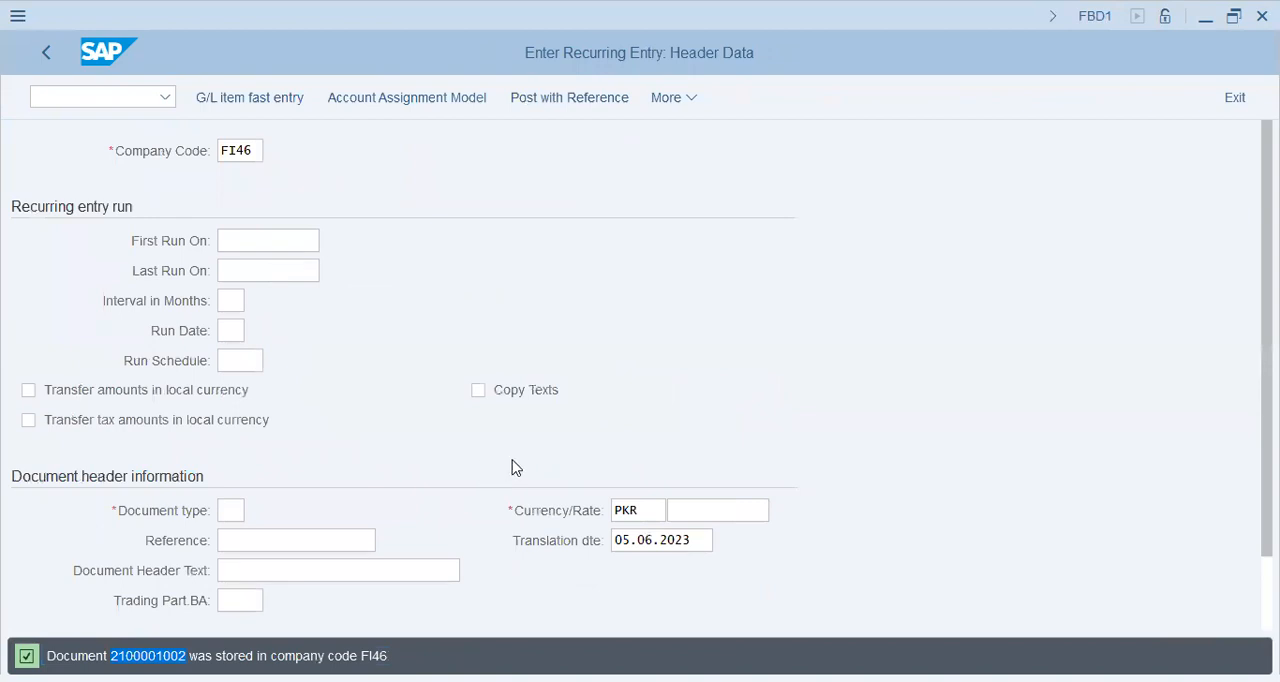
Switch to transaction F.14 to create posting documents from recurring documents.
click(160, 97)
text(/nf.13)
key(BackSpace)
text(4)
key(Return)
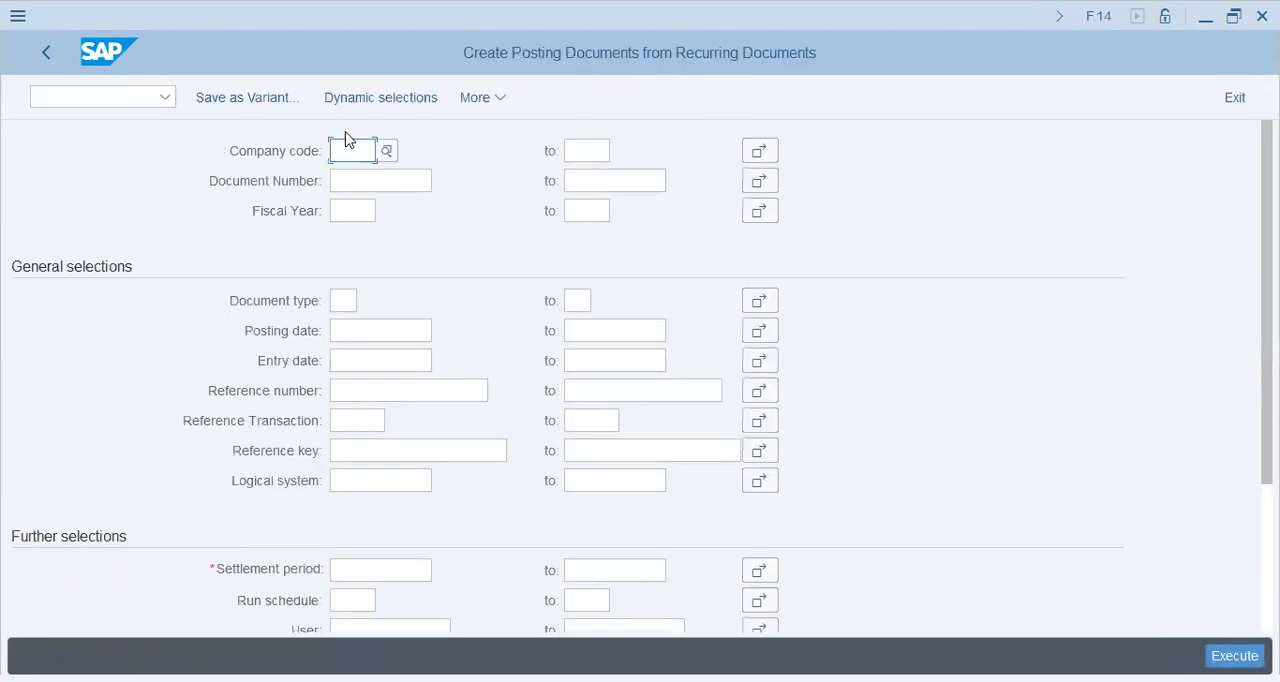
Set the company code selection to FI46.
text(f149)
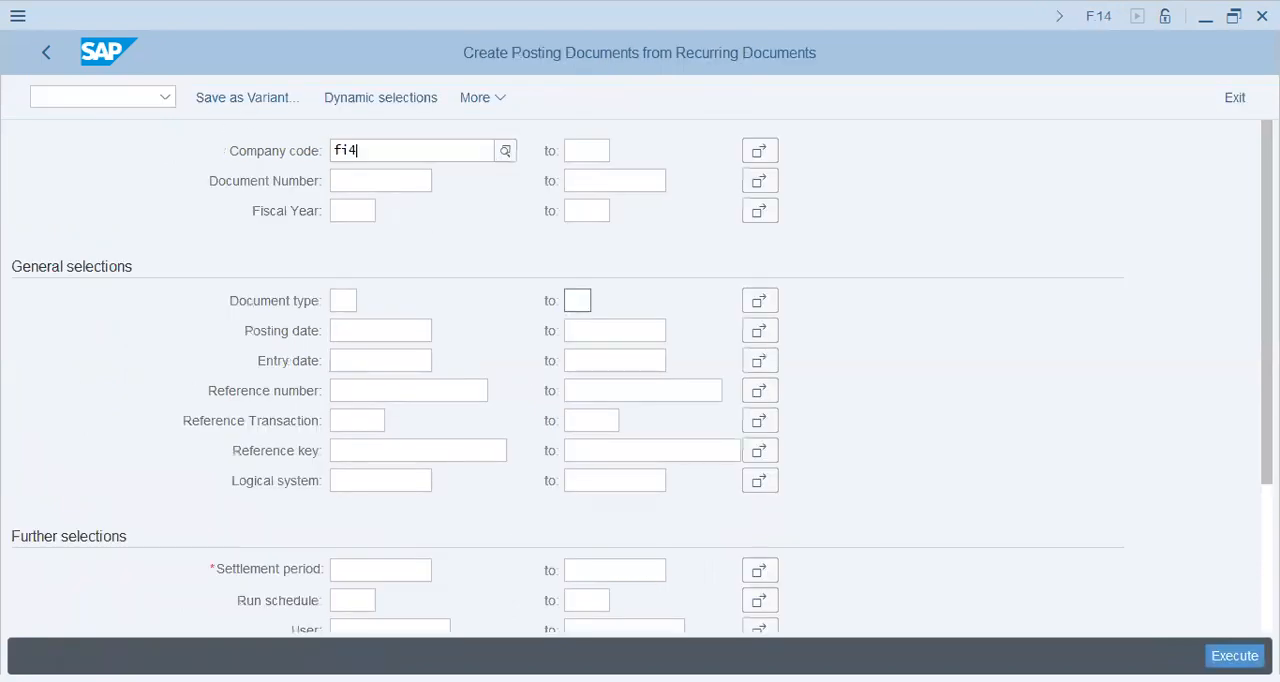
key(Tab)
key(shift+Tab)
text(fi4)
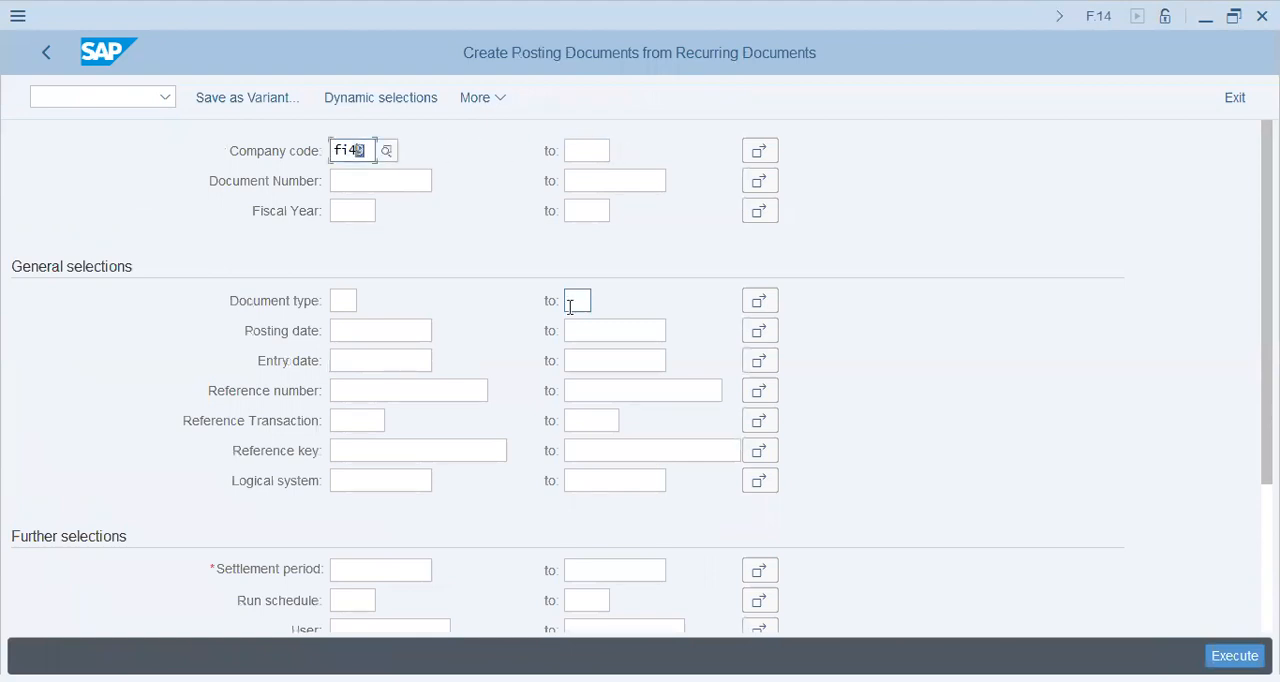
text(6)
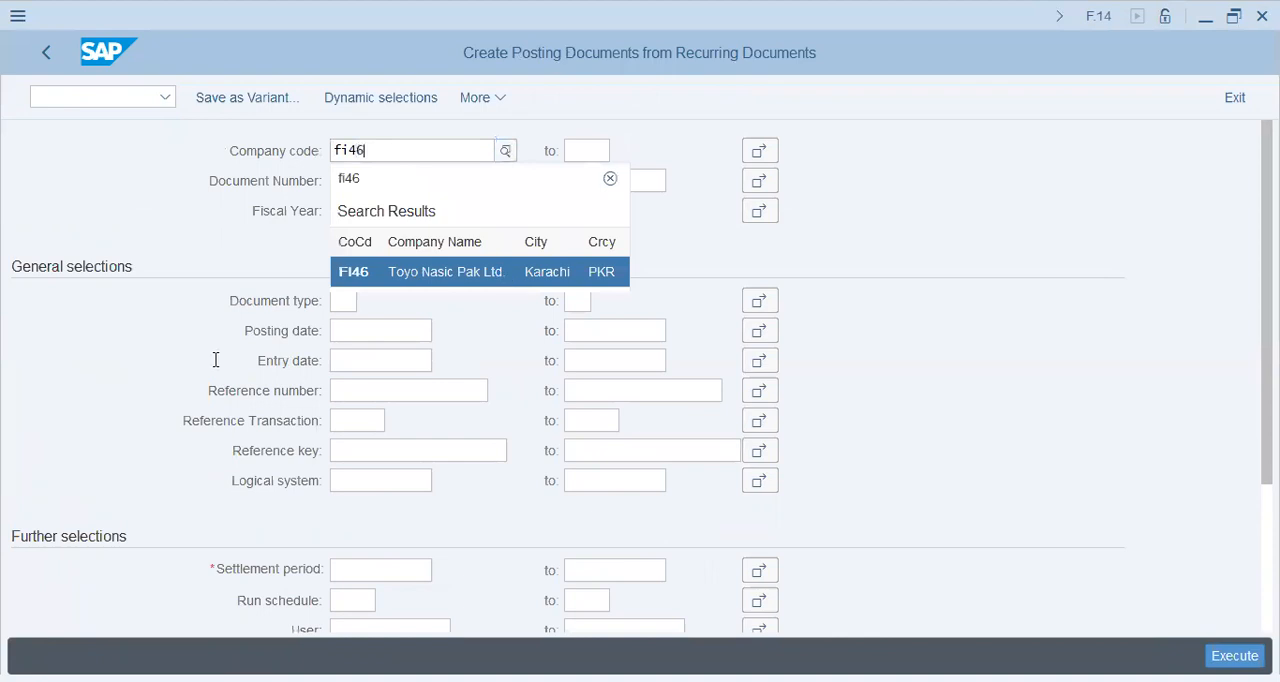
key(Return)
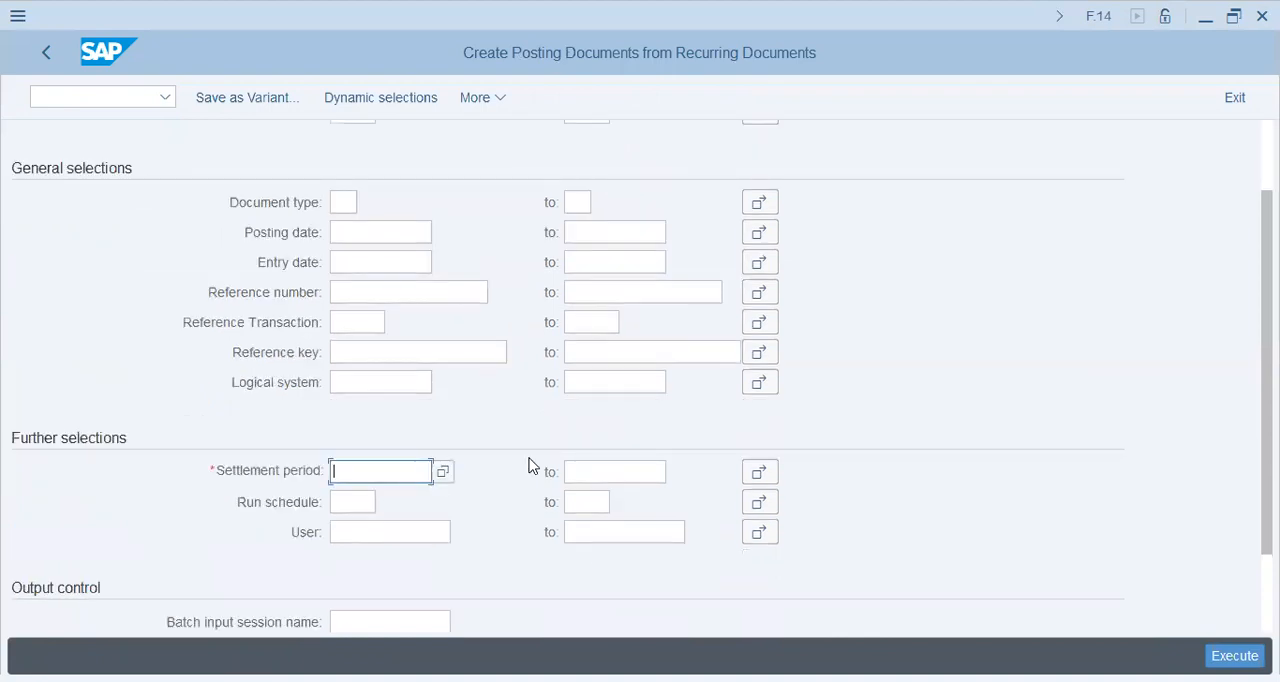
Set the settlement period to 01.01.2023, leaving the upper limit empty.
text(01)
key(Down)
key(Tab)
text(32)
key(BackSpace)
text(1)
key(Down)
key(Up)
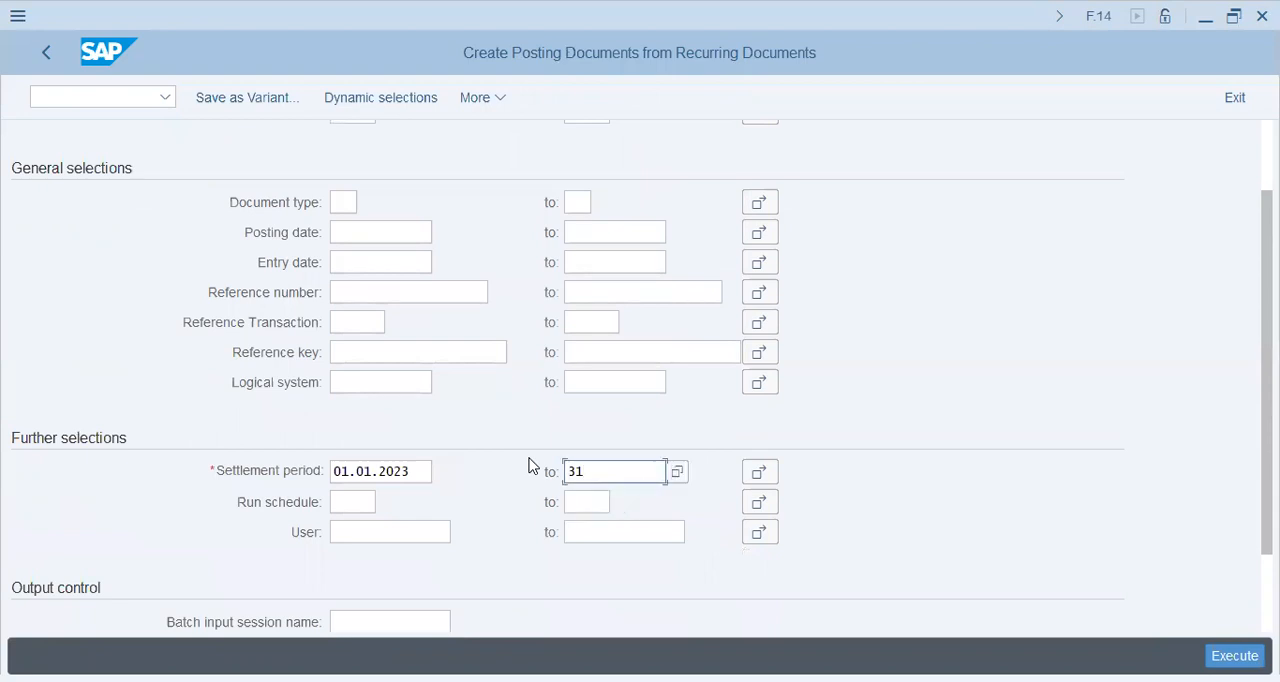
key(ctrl+a)
text(31.12.2023)
key(ctrl+a)
key(BackSpace)
key(Tab)
scroll(490, 435, down, 2)
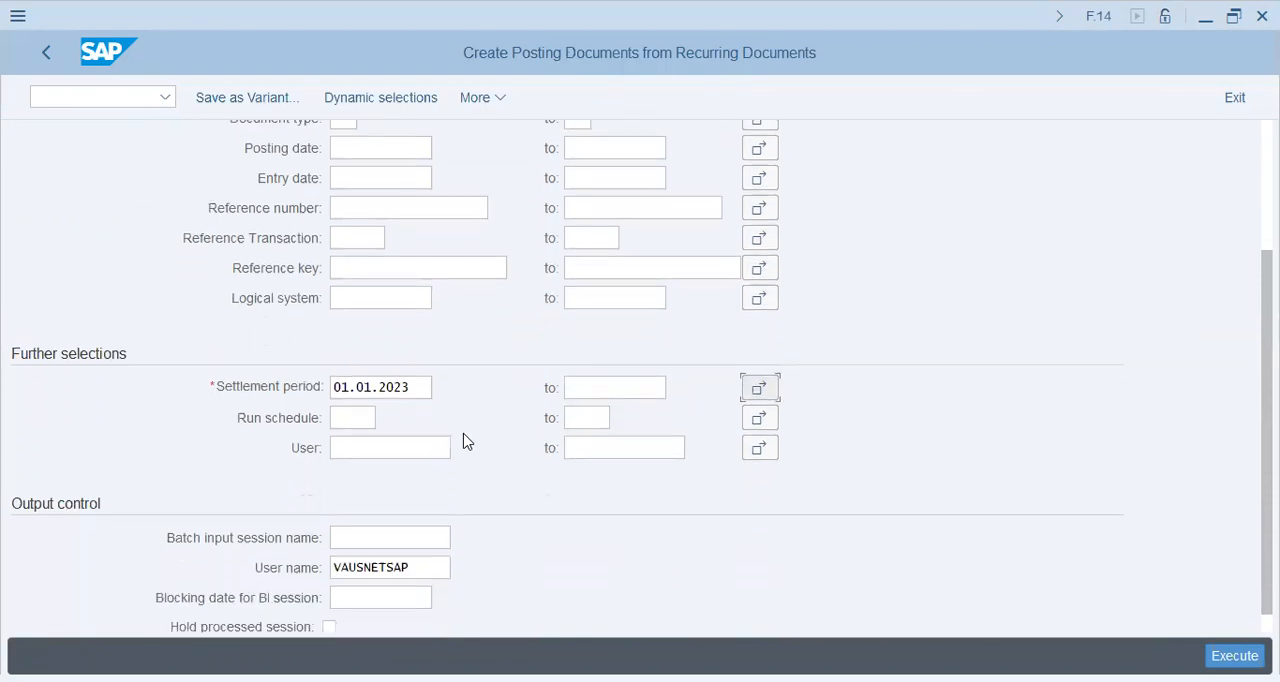
Name the batch input session Insurance and execute the run.
click(368, 513)
text(Insurance)
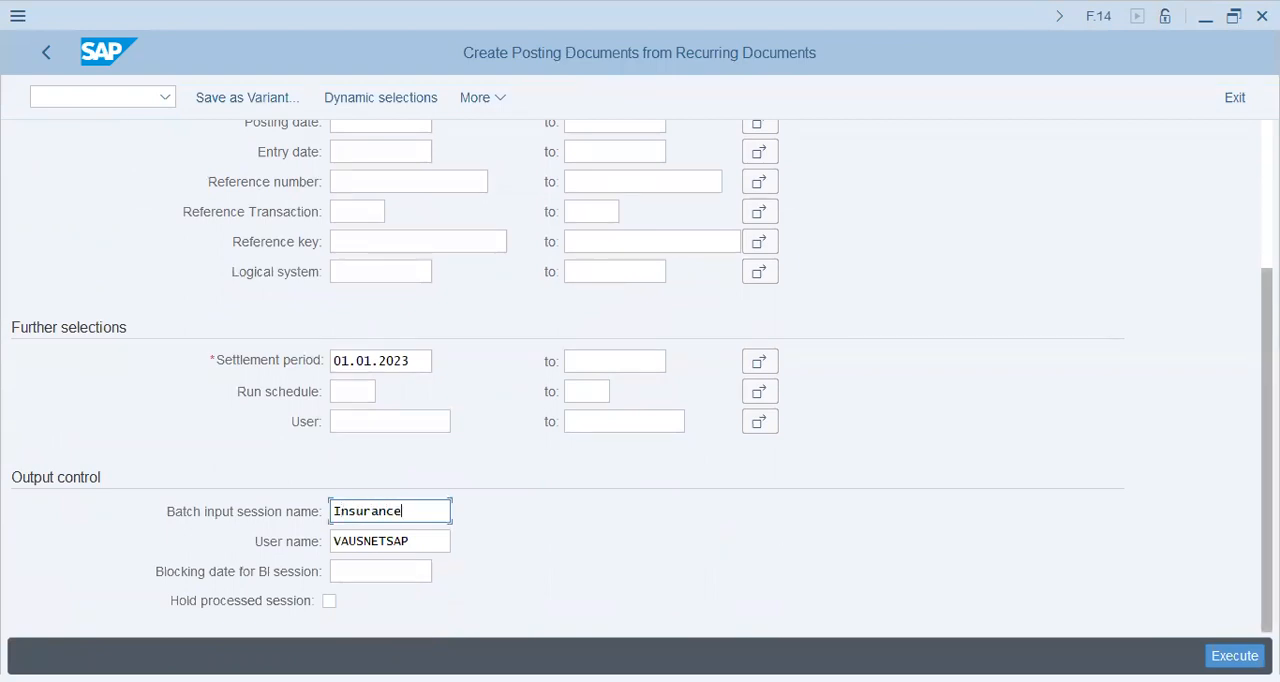
click(1235, 656)
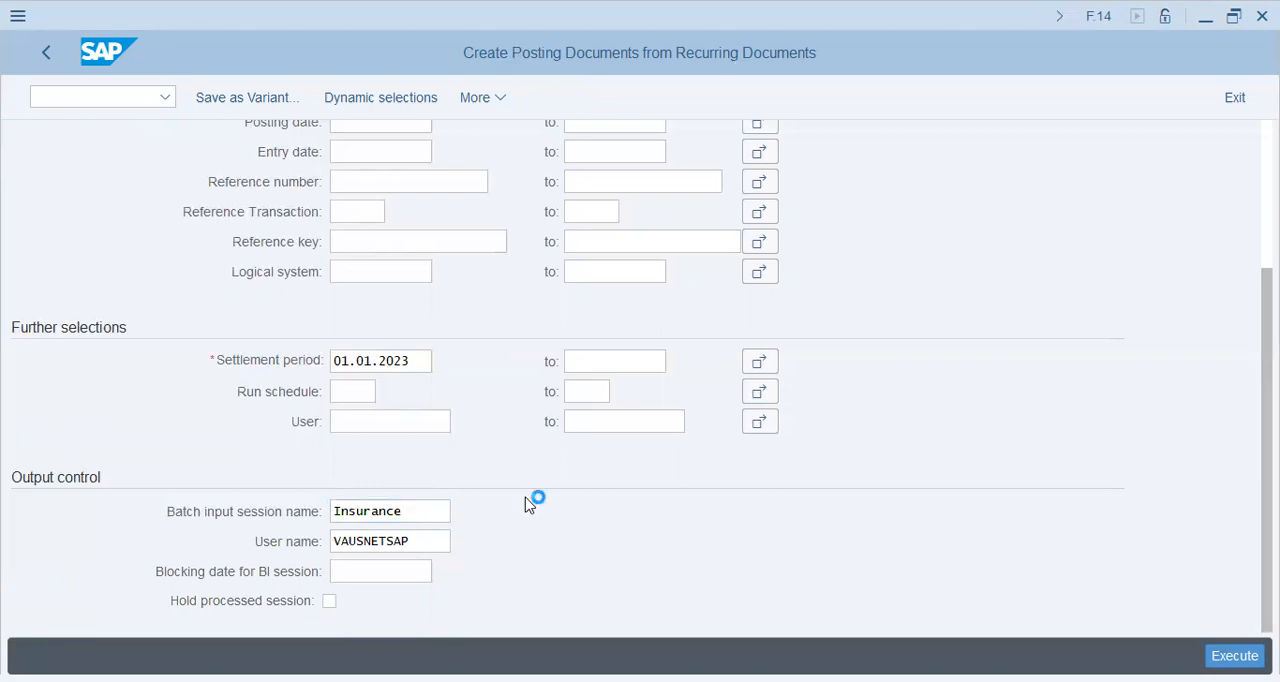
Open transaction SM35 and select the INSURANCE session.
click(99, 97)
text(/nsm35)
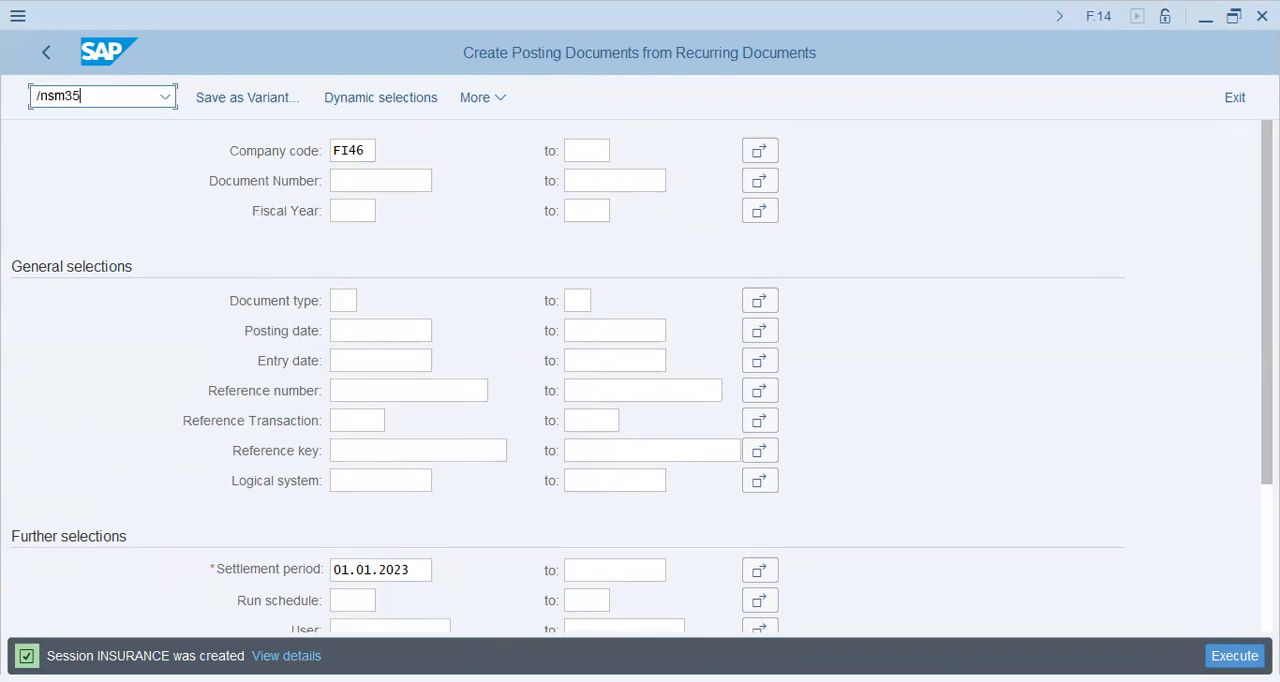
key(Return)
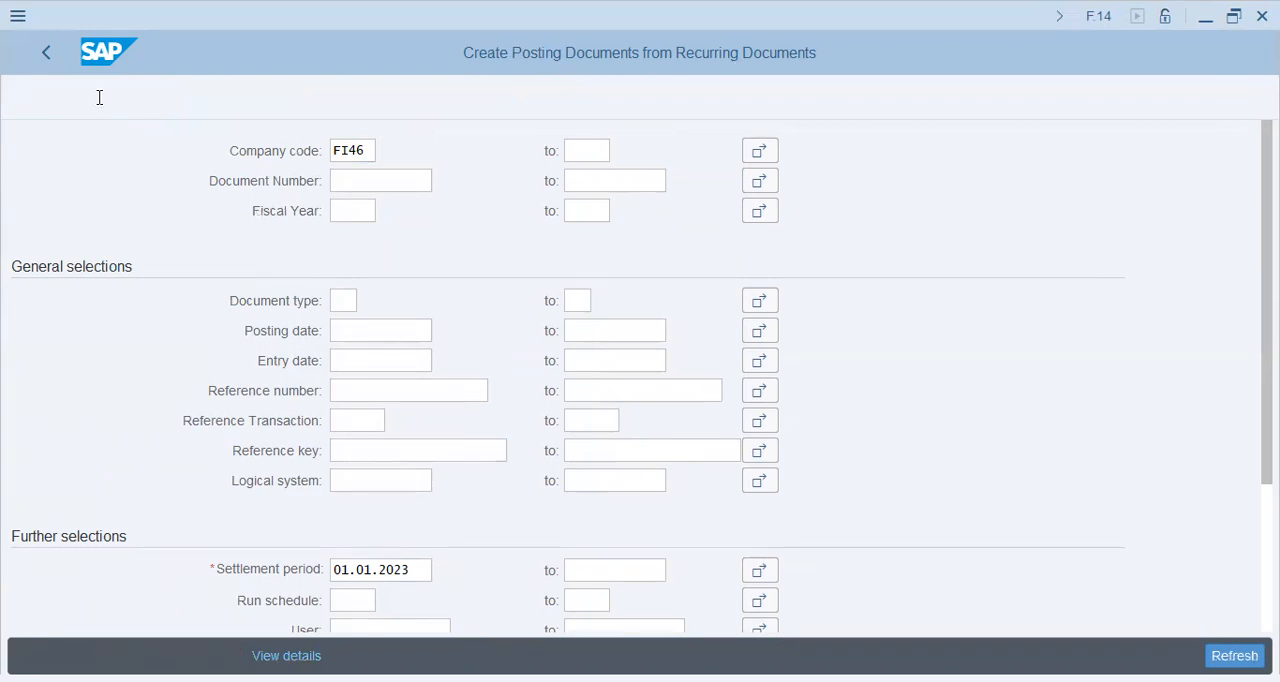
click(33, 328)
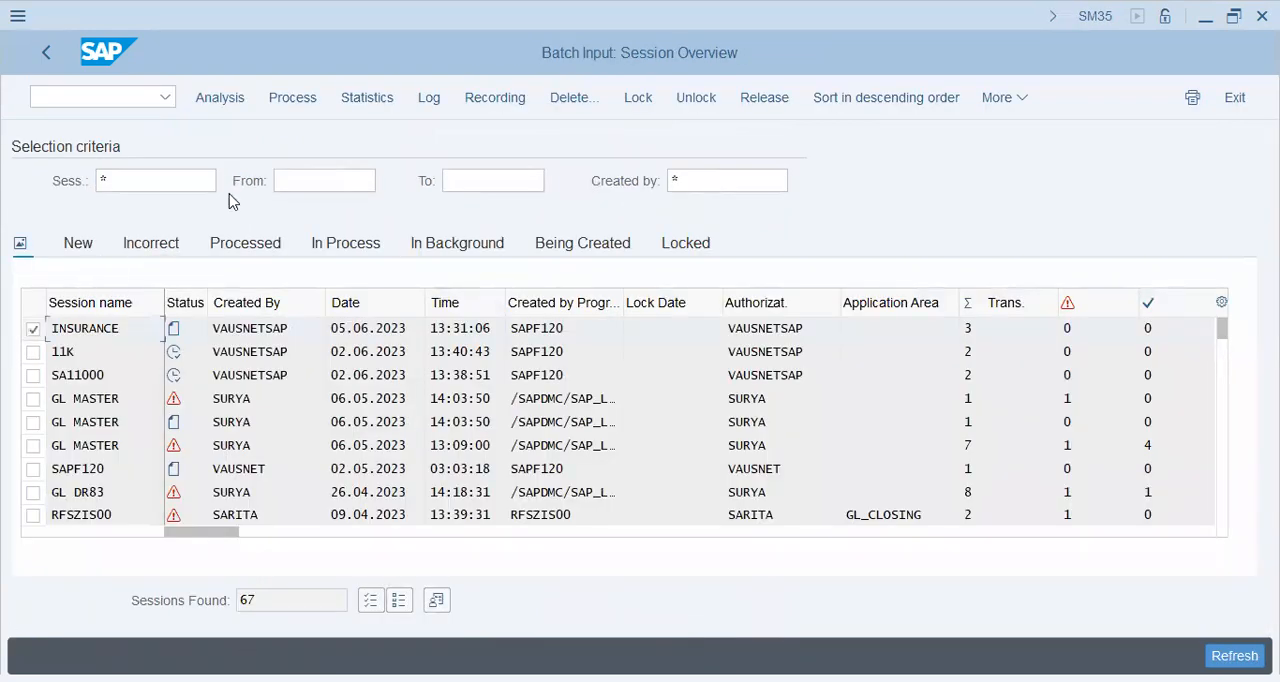
Process the INSURANCE session in foreground with Extended log and Expert mode enabled.
click(305, 104)
click(377, 432)
click(418, 404)
click(634, 615)
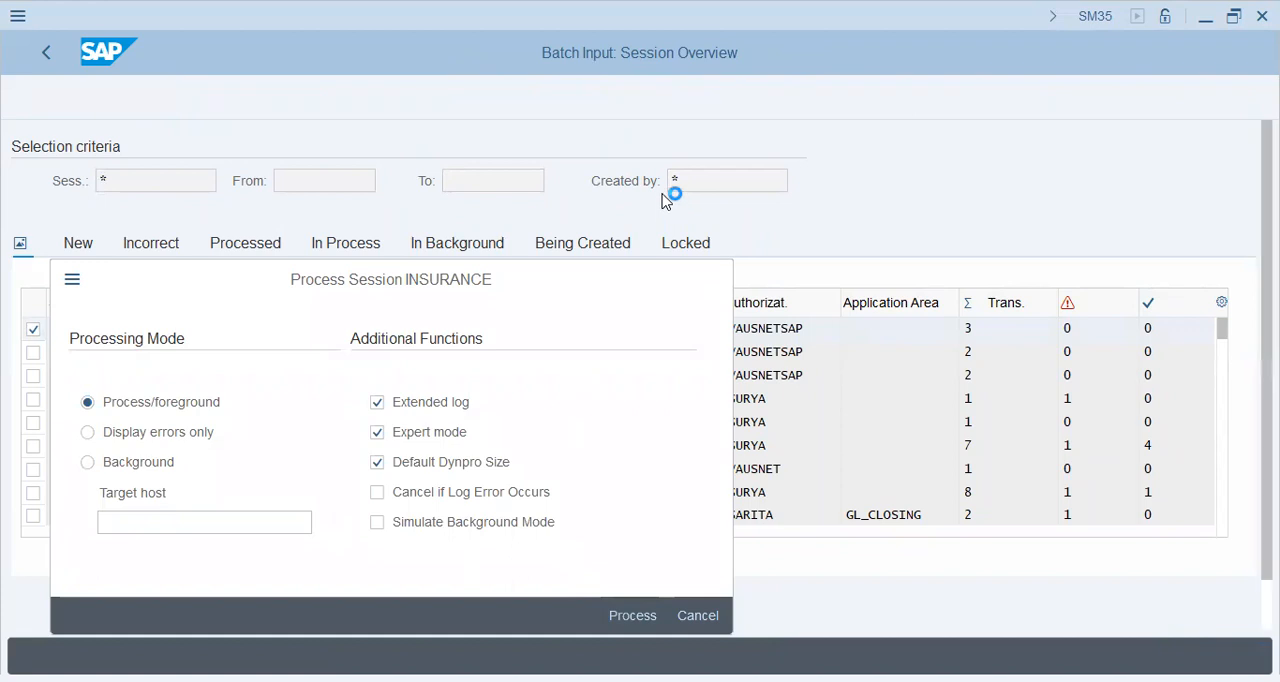
Step through the batch input session's recurring entry screens, coding blocks and tax check until the document overview.
key(Return)
key(Return)
key(Return)
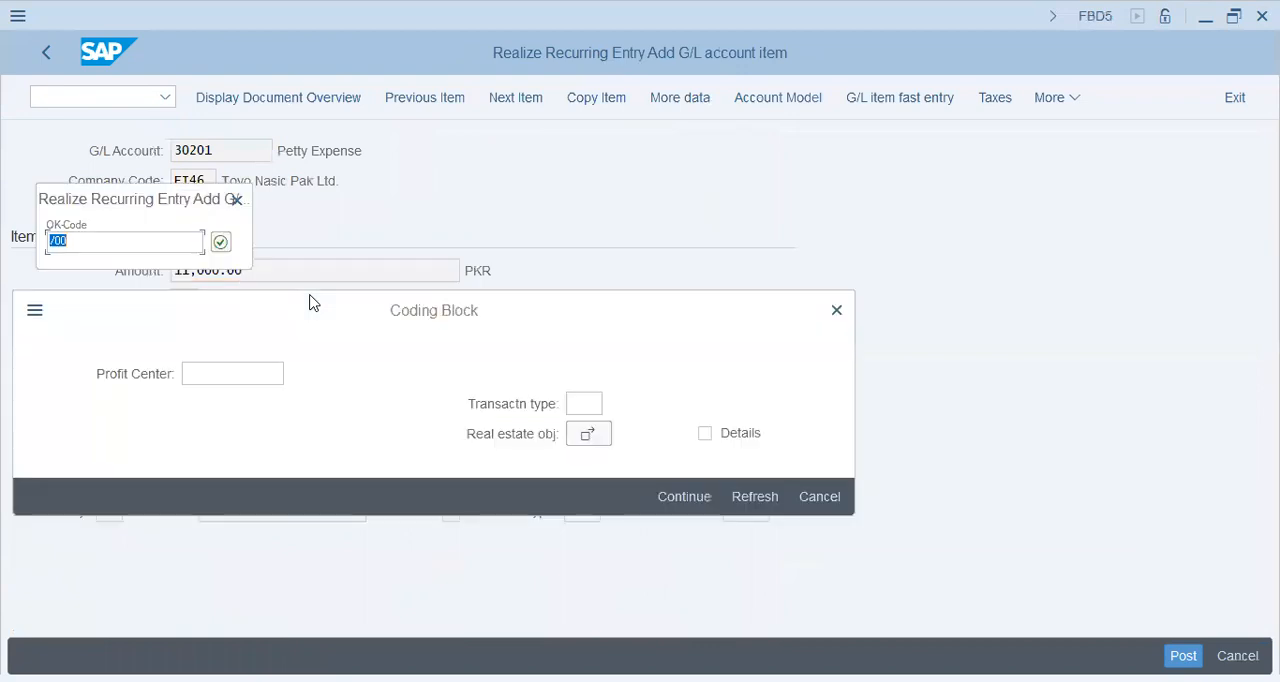
key(Return)
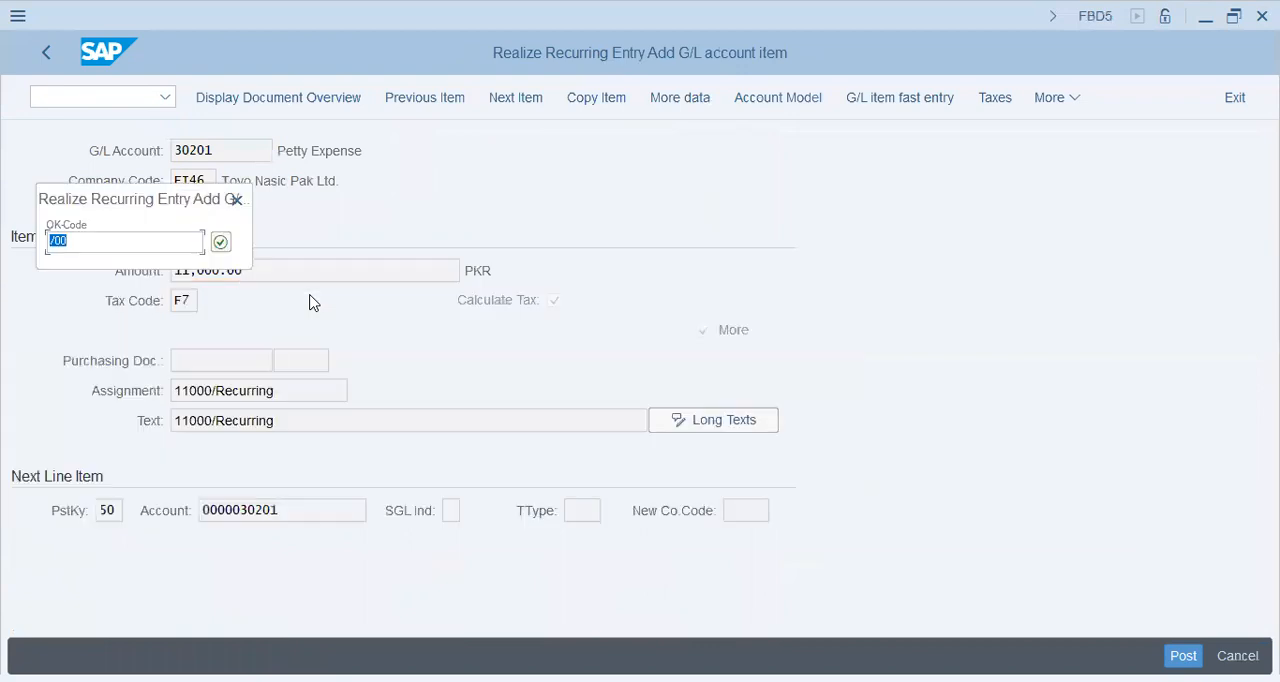
key(Return)
key(Return)
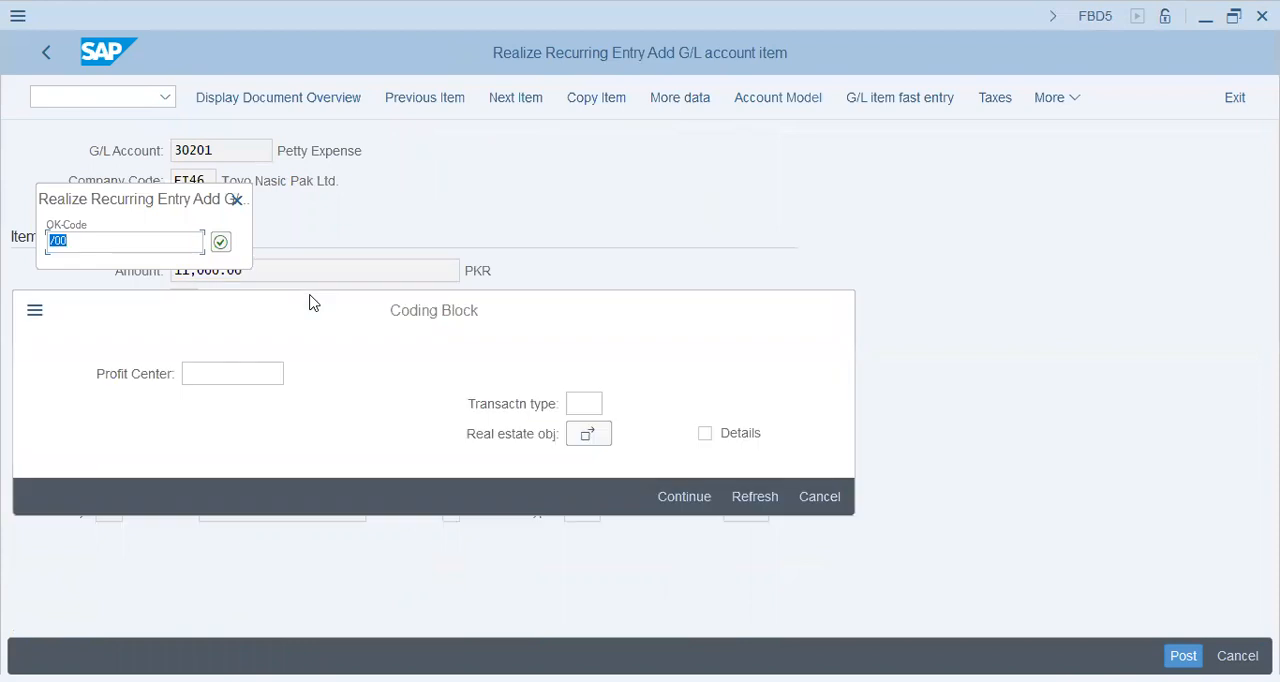
key(Return)
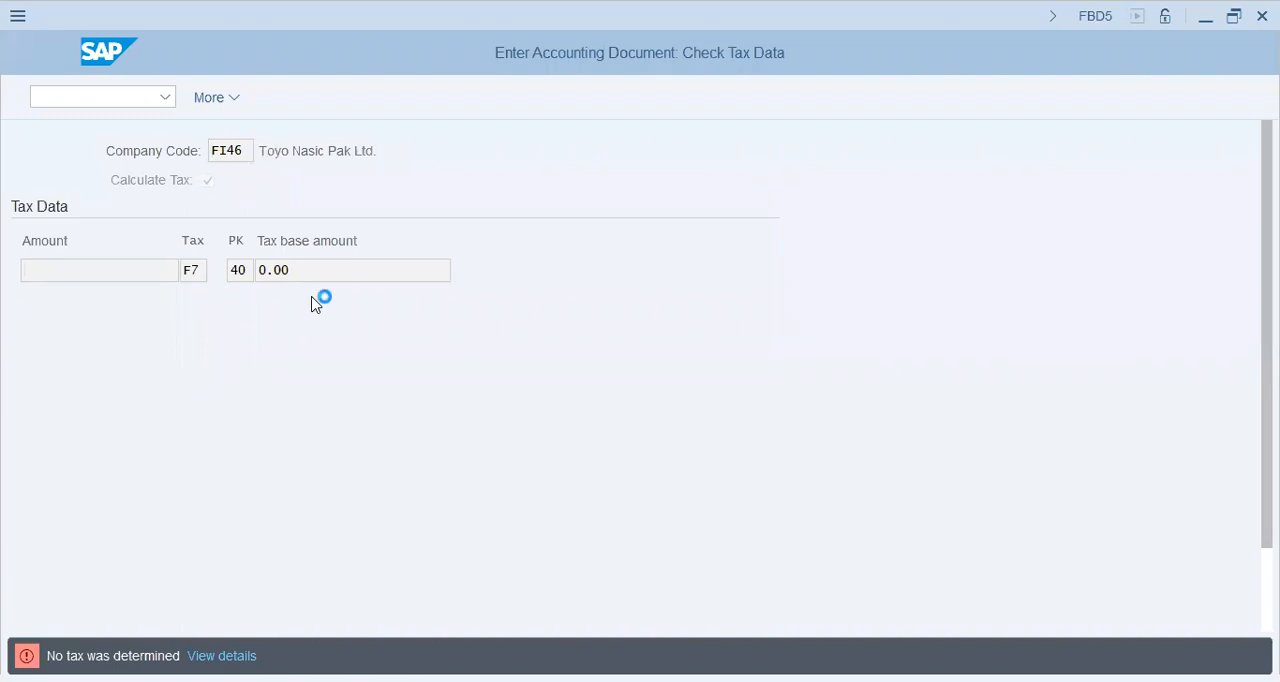
key(Return)
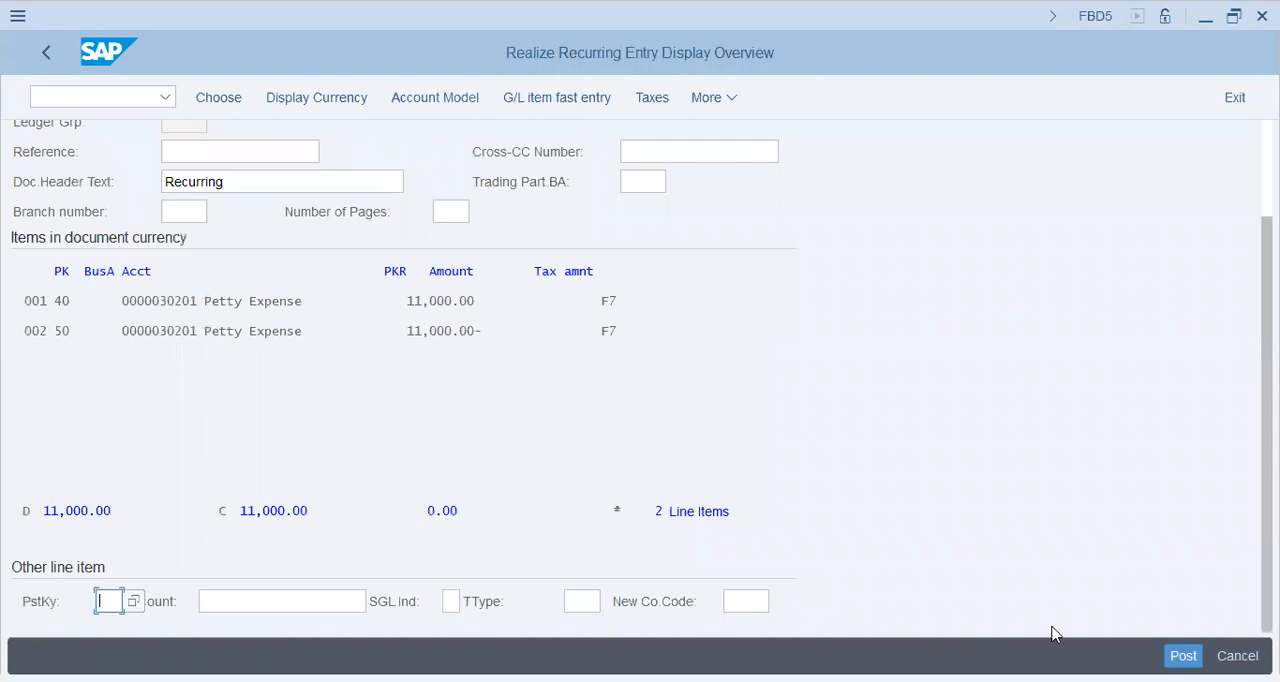
key(Return)
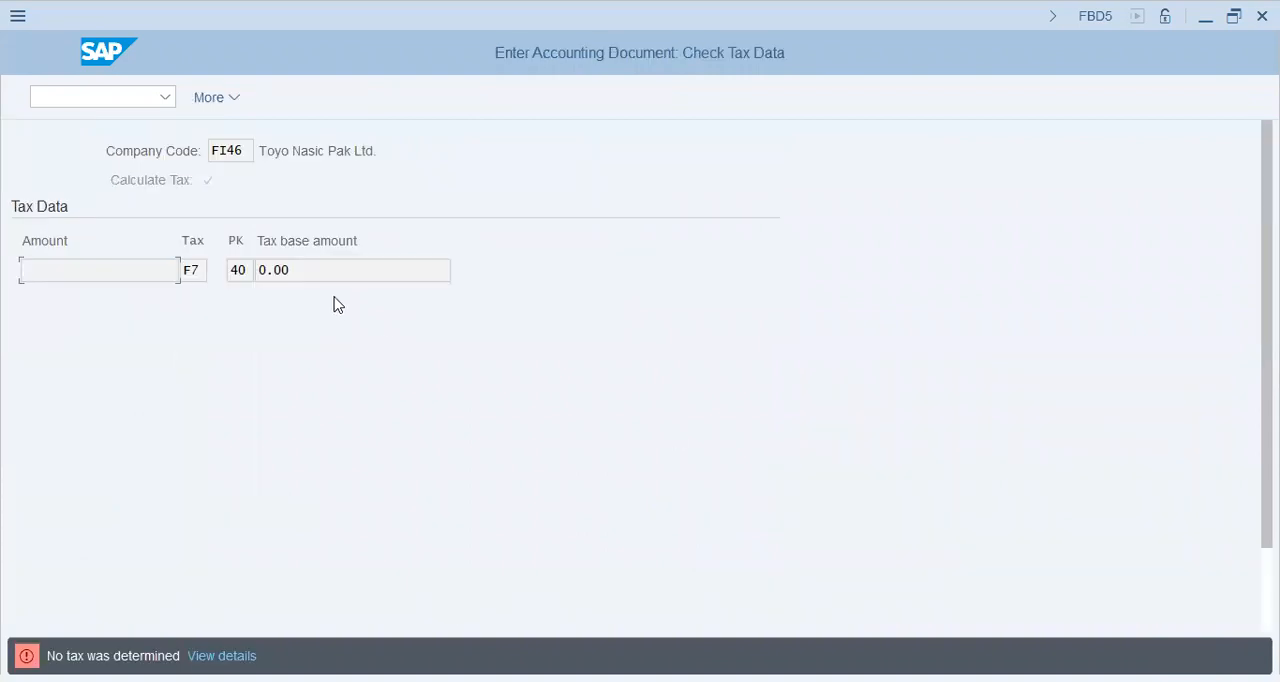
key(Return)
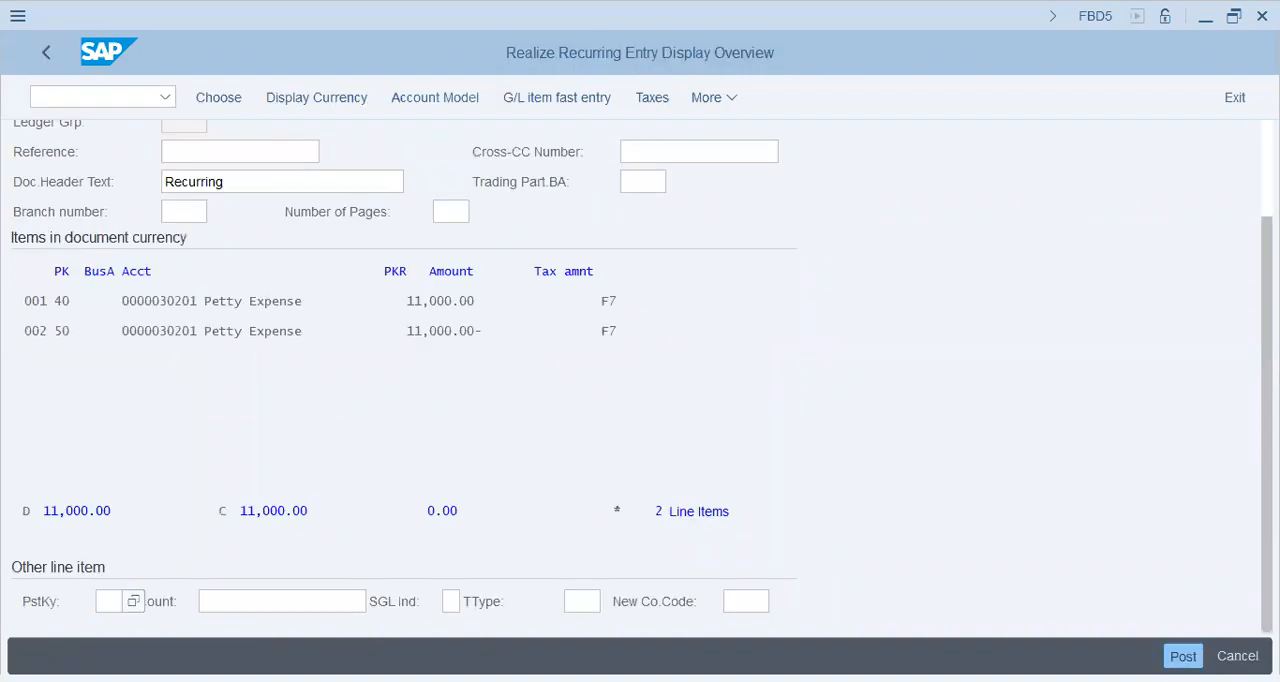
key(Return)
Leave session processing and open transaction FBD2 to change a recurring document.
key(Return)
click(103, 96)
text(/ne)
key(BackSpace)
text(ex)
key(Return)
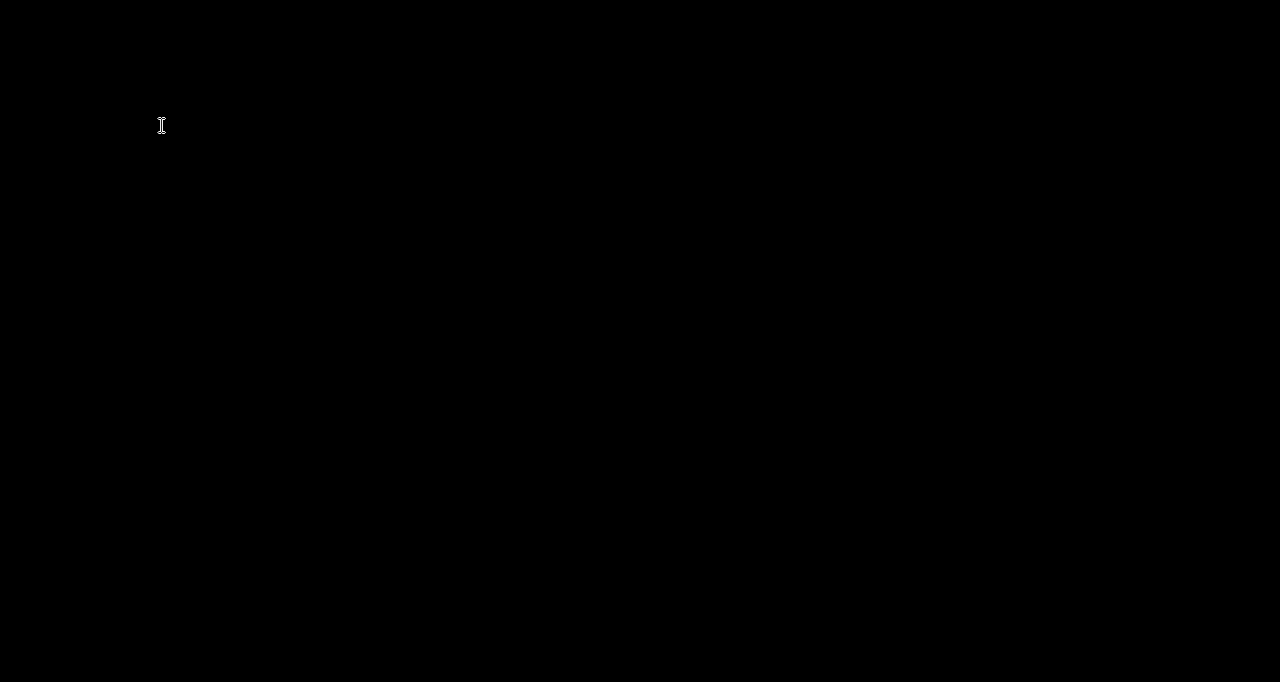
text(f)
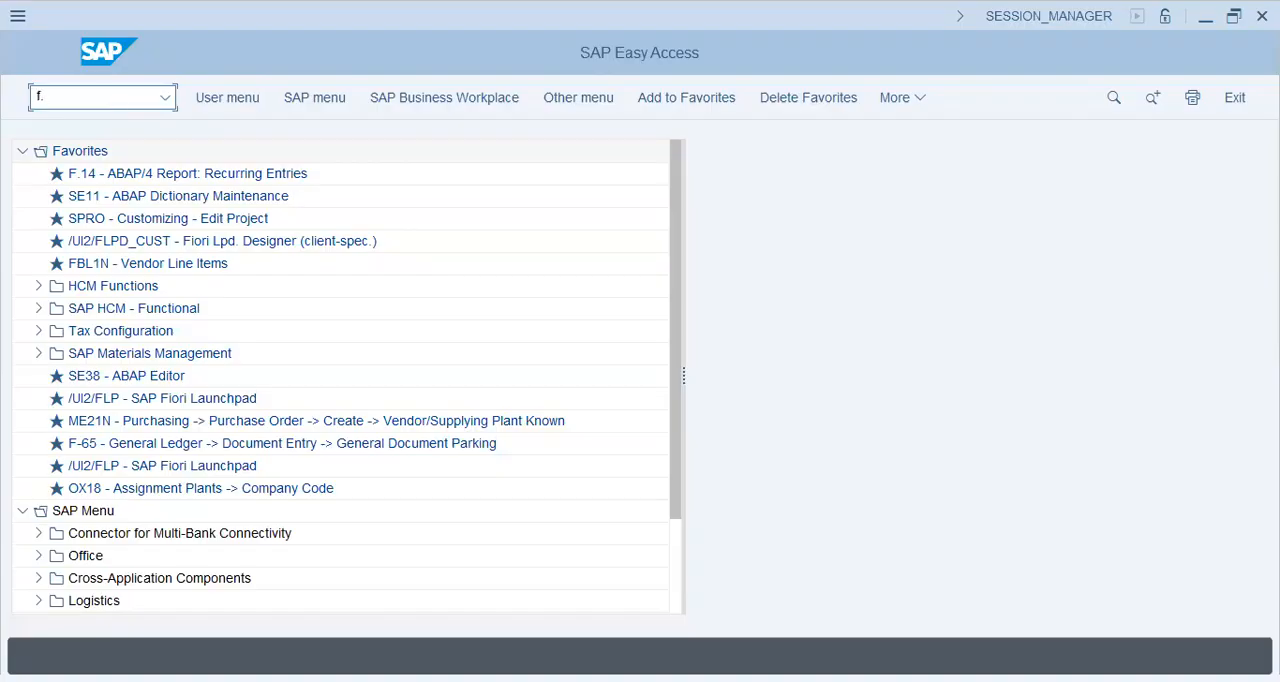
text(bl1n)
key(Return)
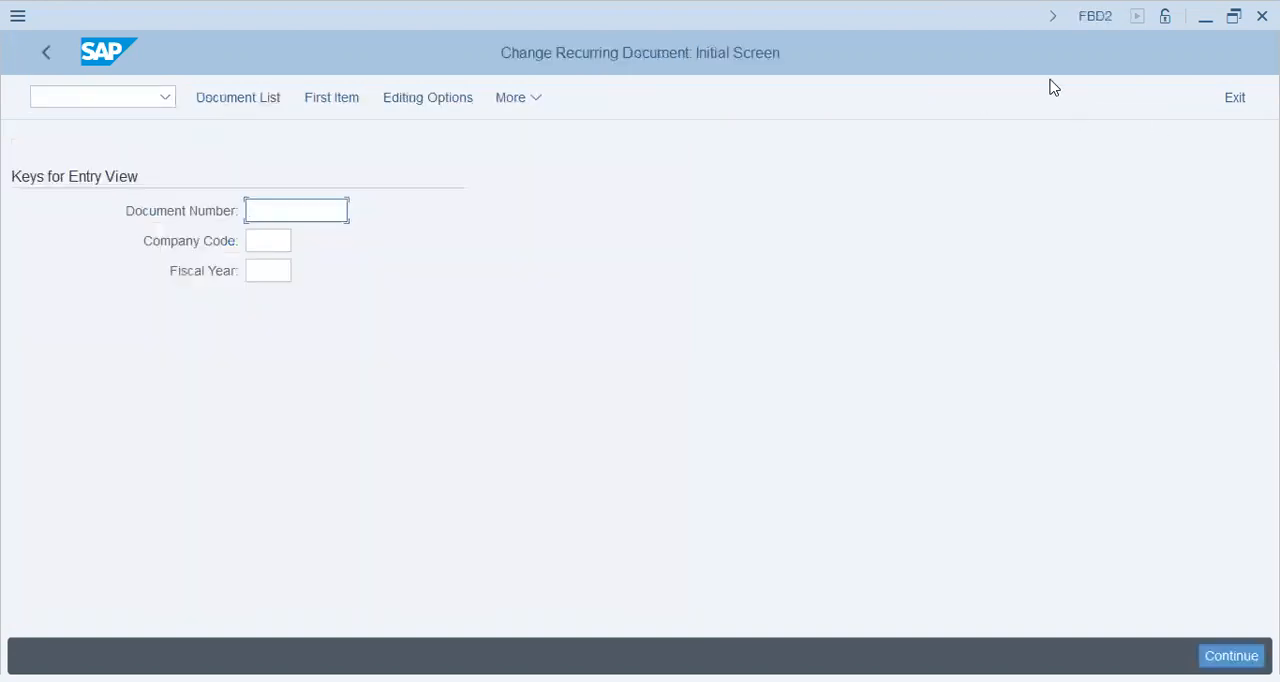
click(257, 97)
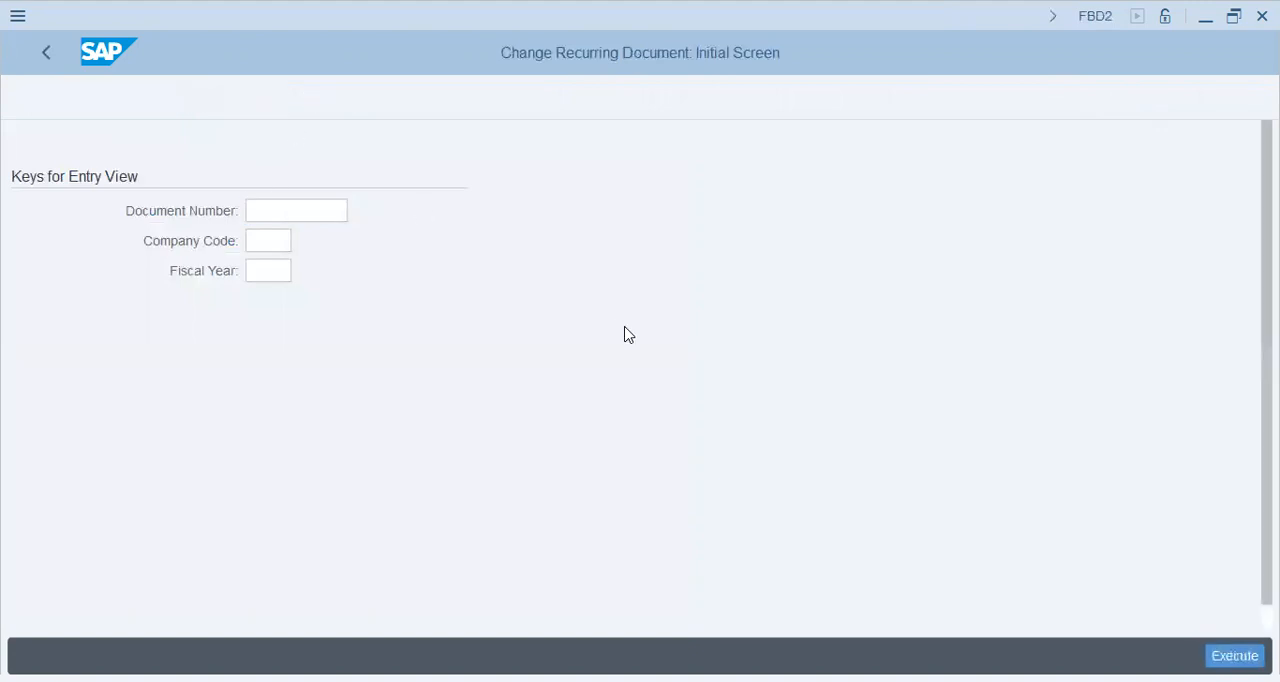
text(fi46)
key(Return)
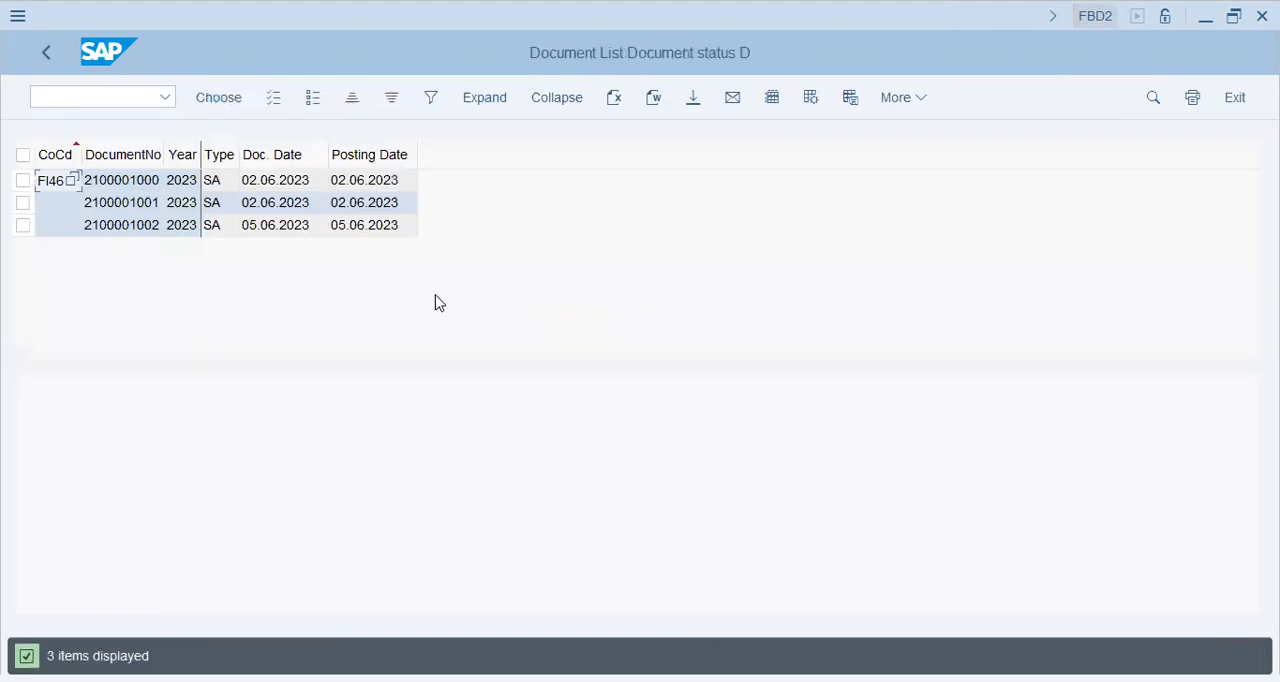
click(137, 184)
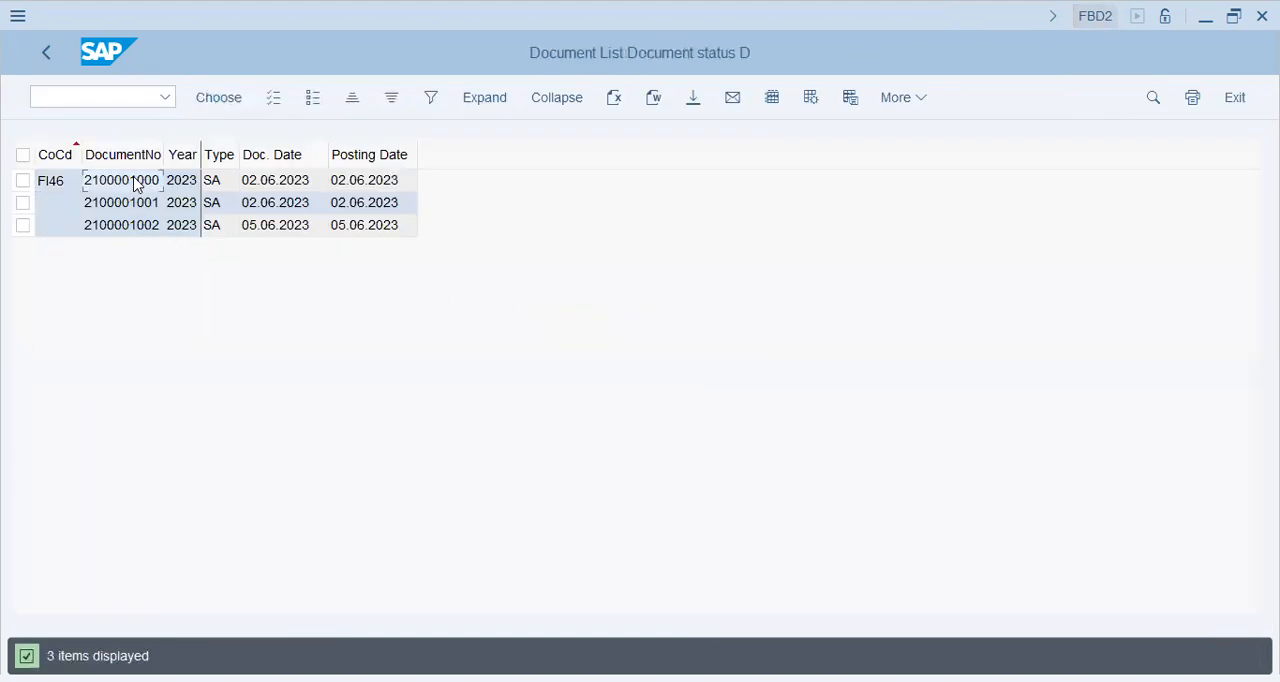
click(270, 189)
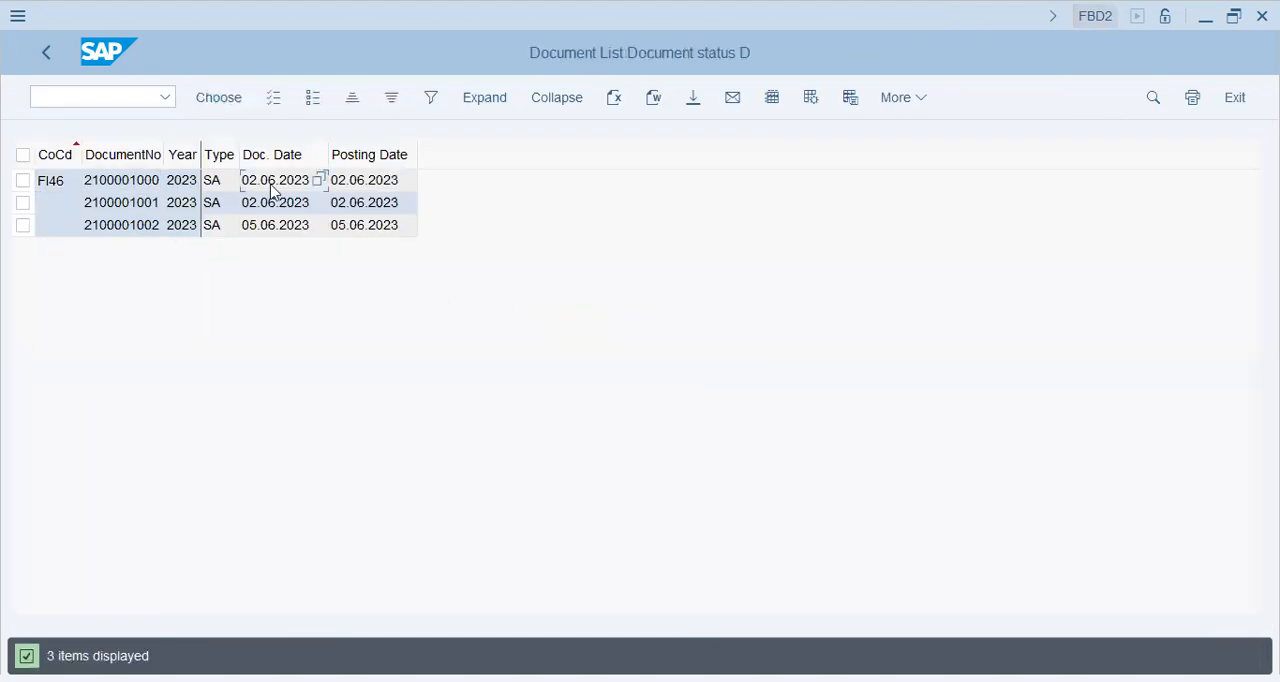
click(23, 182)
click(23, 203)
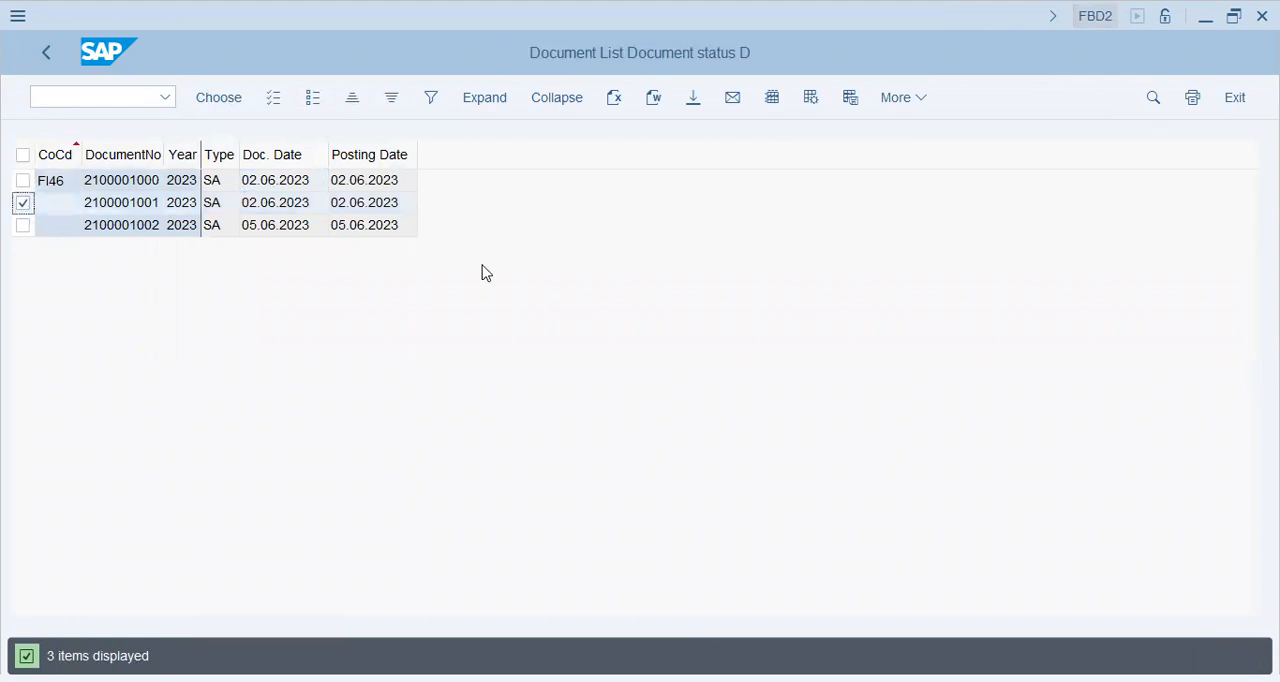
click(26, 184)
double_click(133, 186)
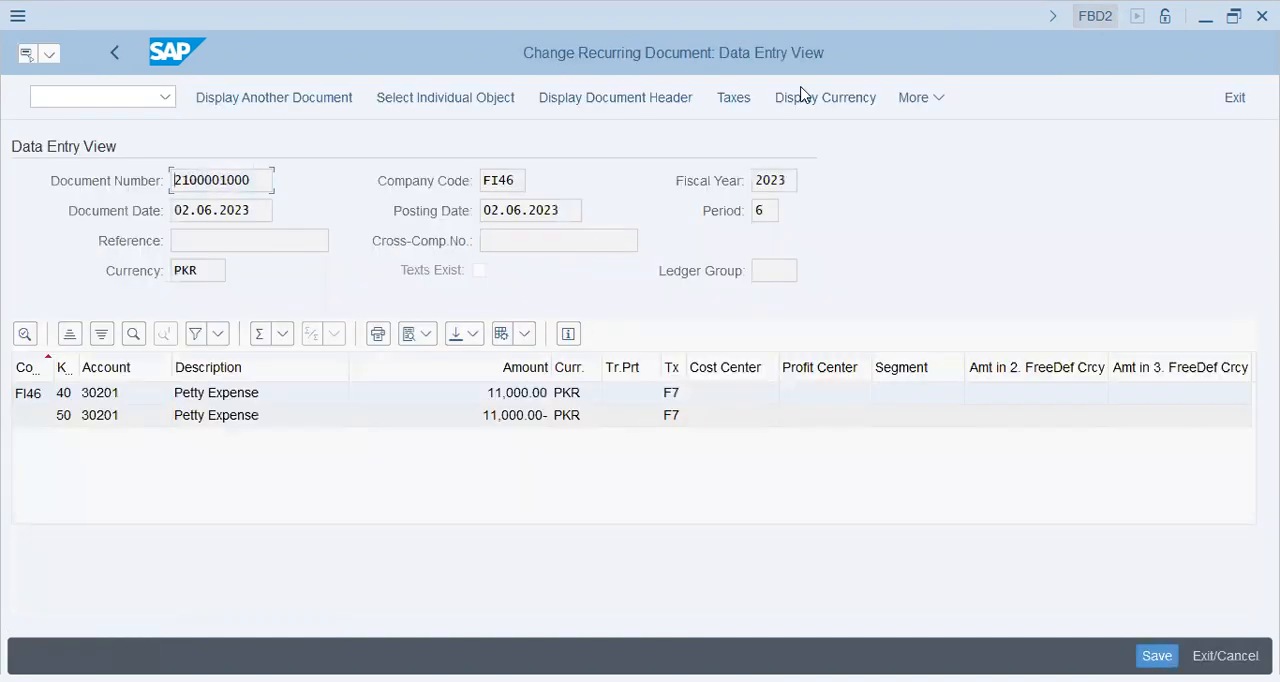
Try to open transaction FBD8 from the document view.
click(930, 99)
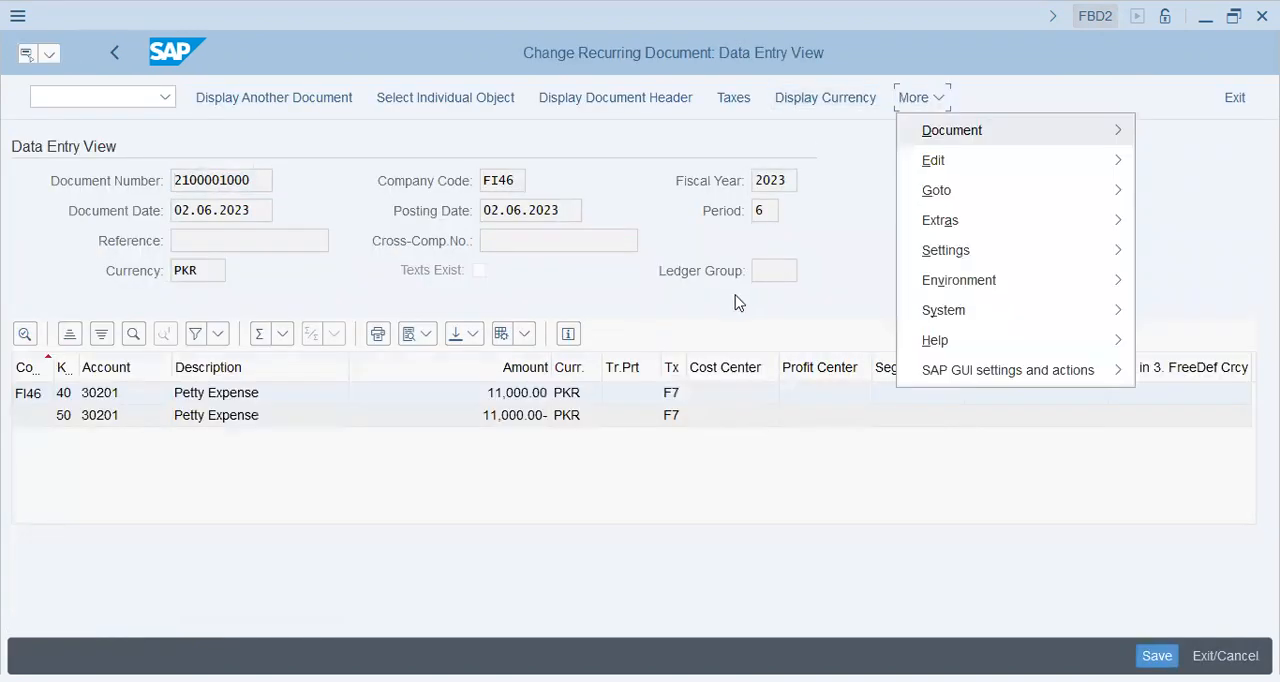
click(405, 318)
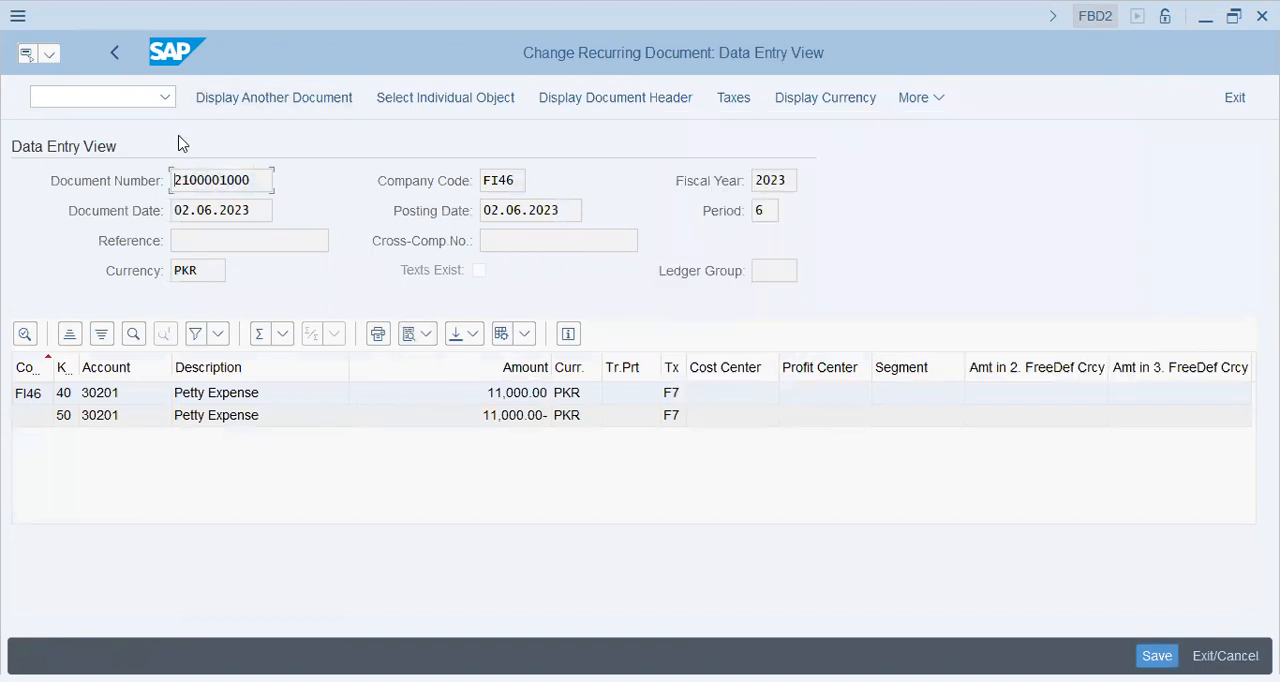
drag(258, 190, 63, 180)
click(120, 97)
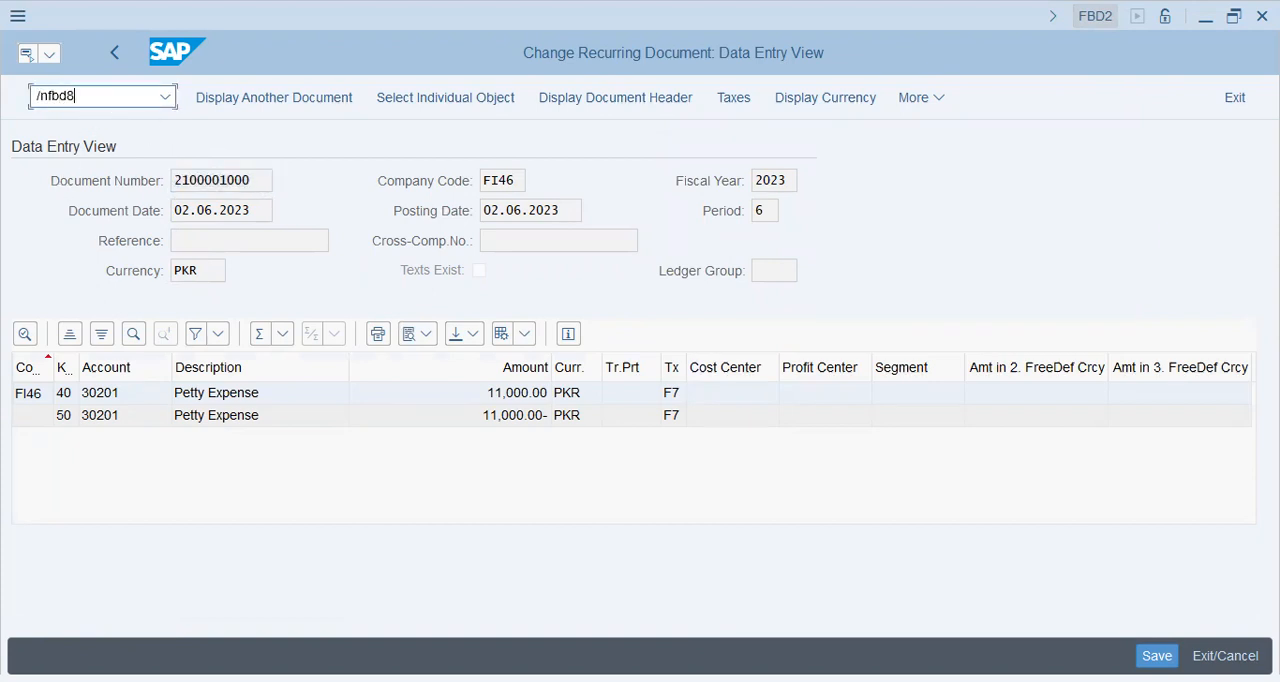
key(Return)
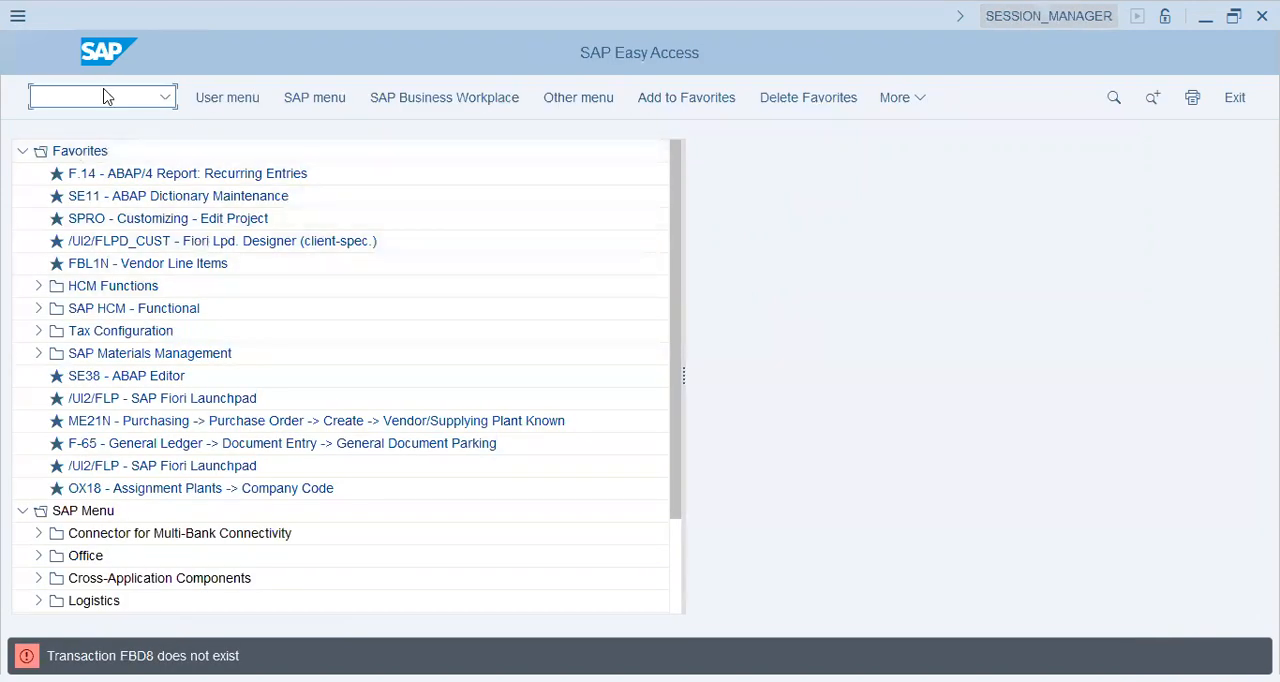
text(fbd3)
key(Return)
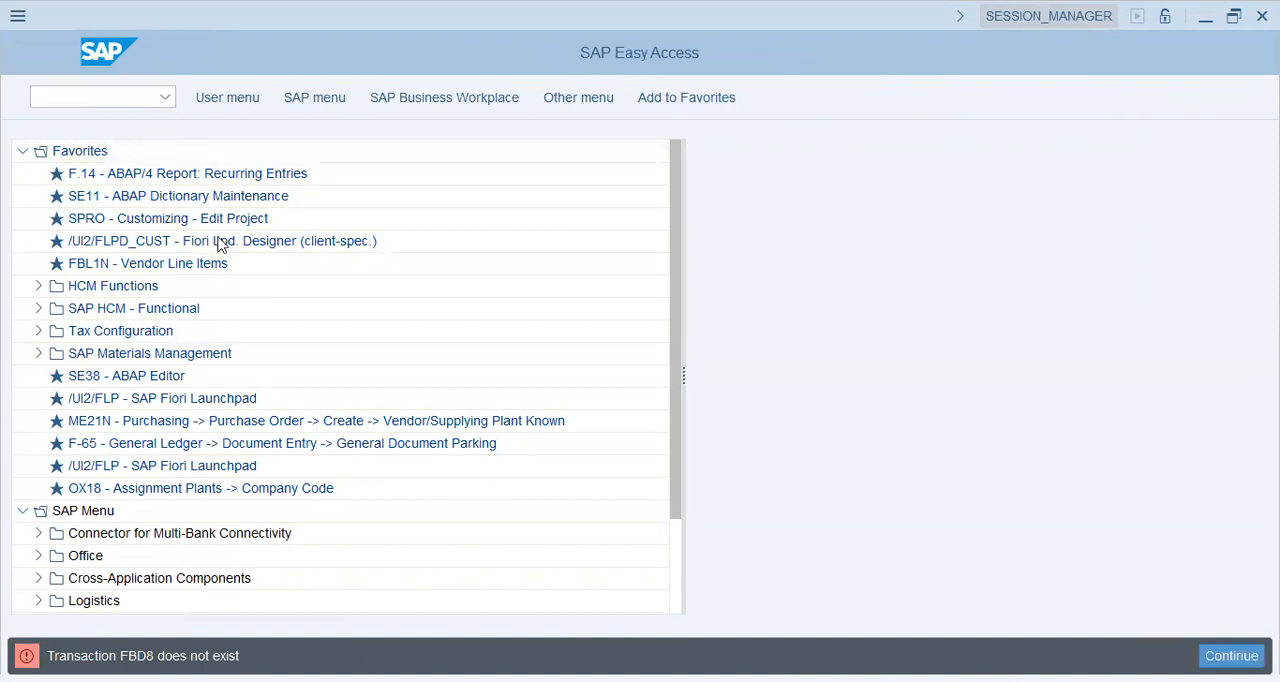
click(520, 98)
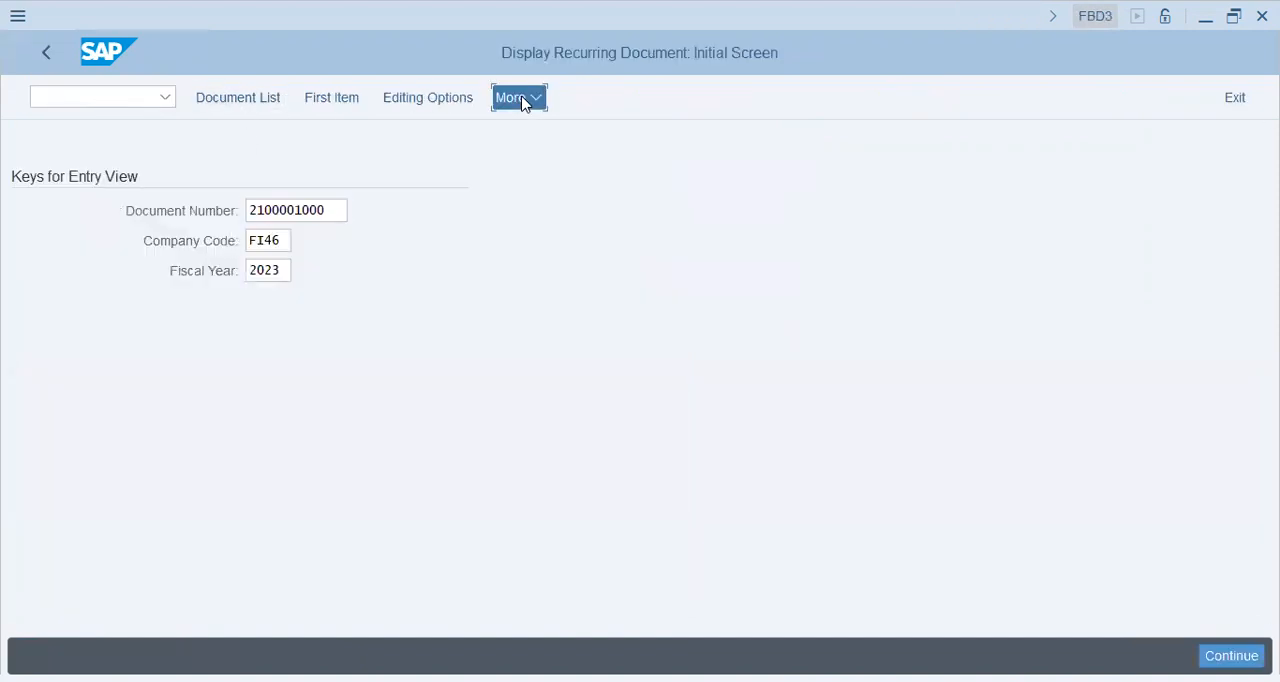
click(554, 168)
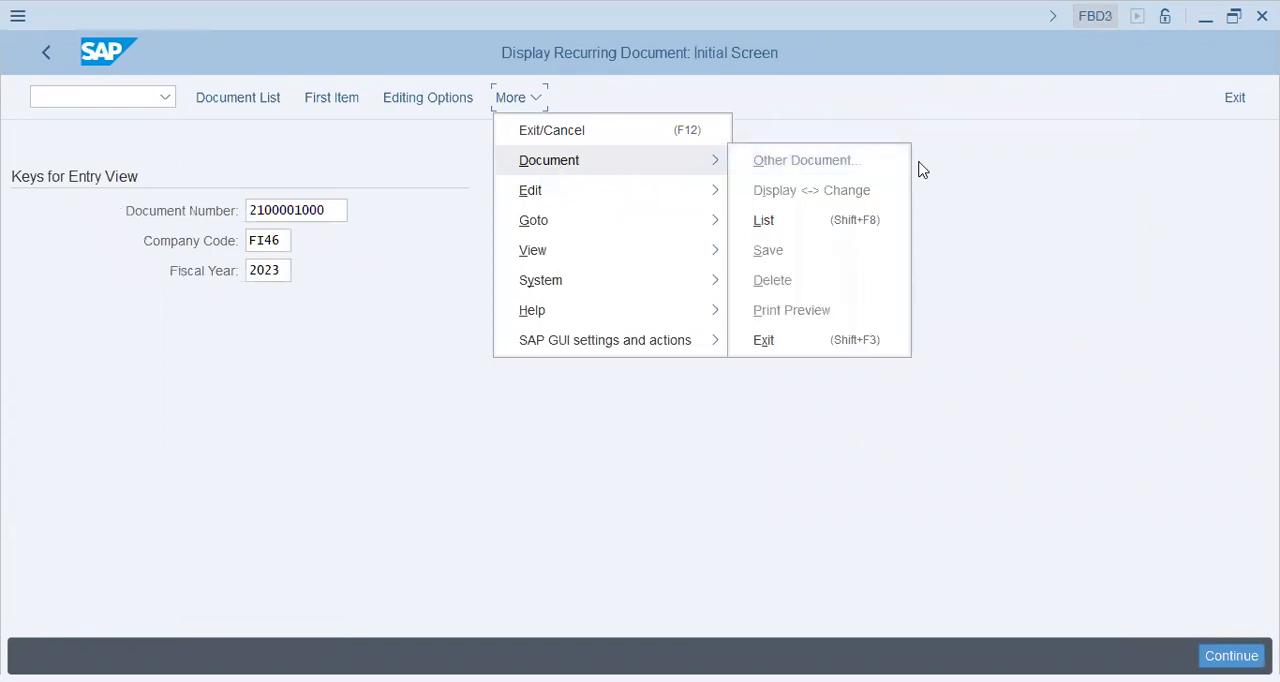
click(1093, 273)
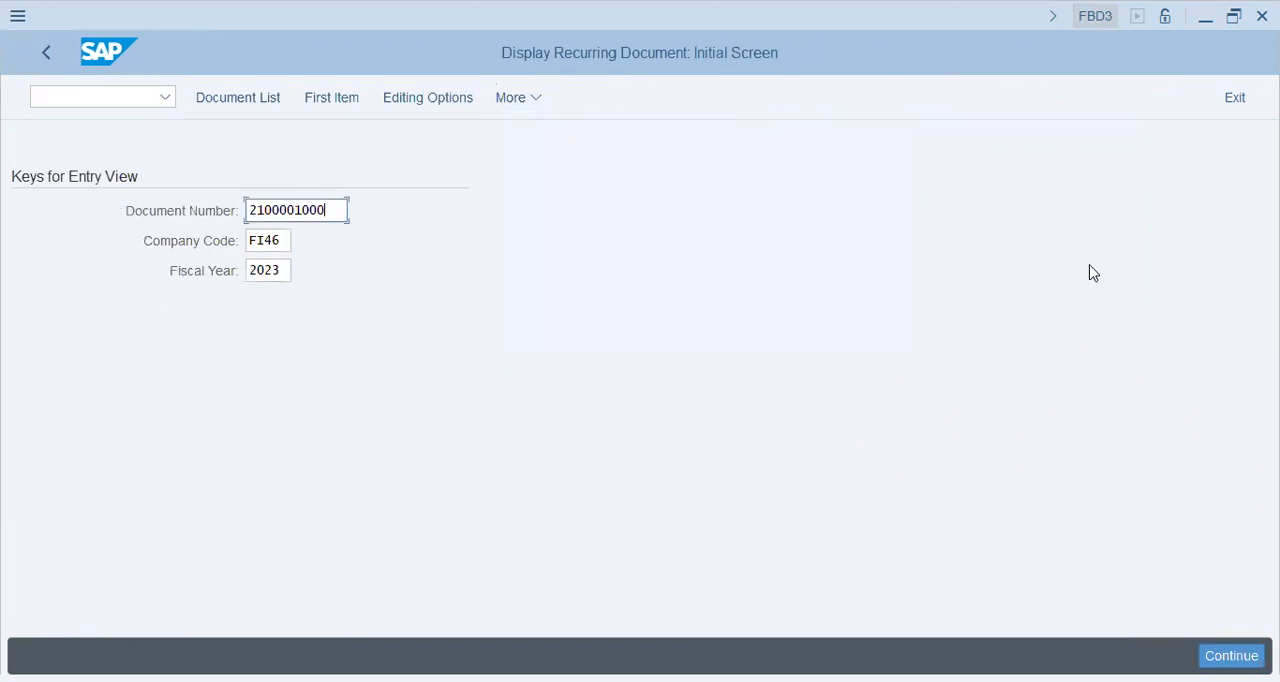
Run the F.15 Recurring Entry Documents report for company code FI46.
click(82, 99)
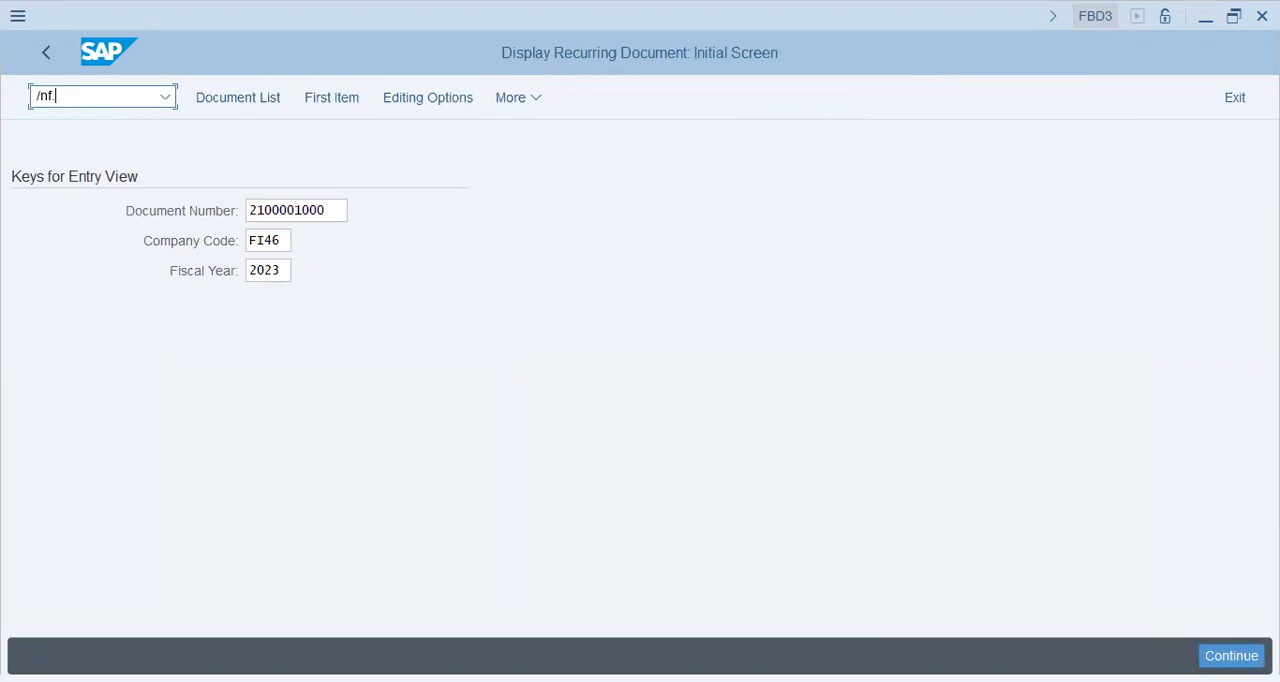
key(Return)
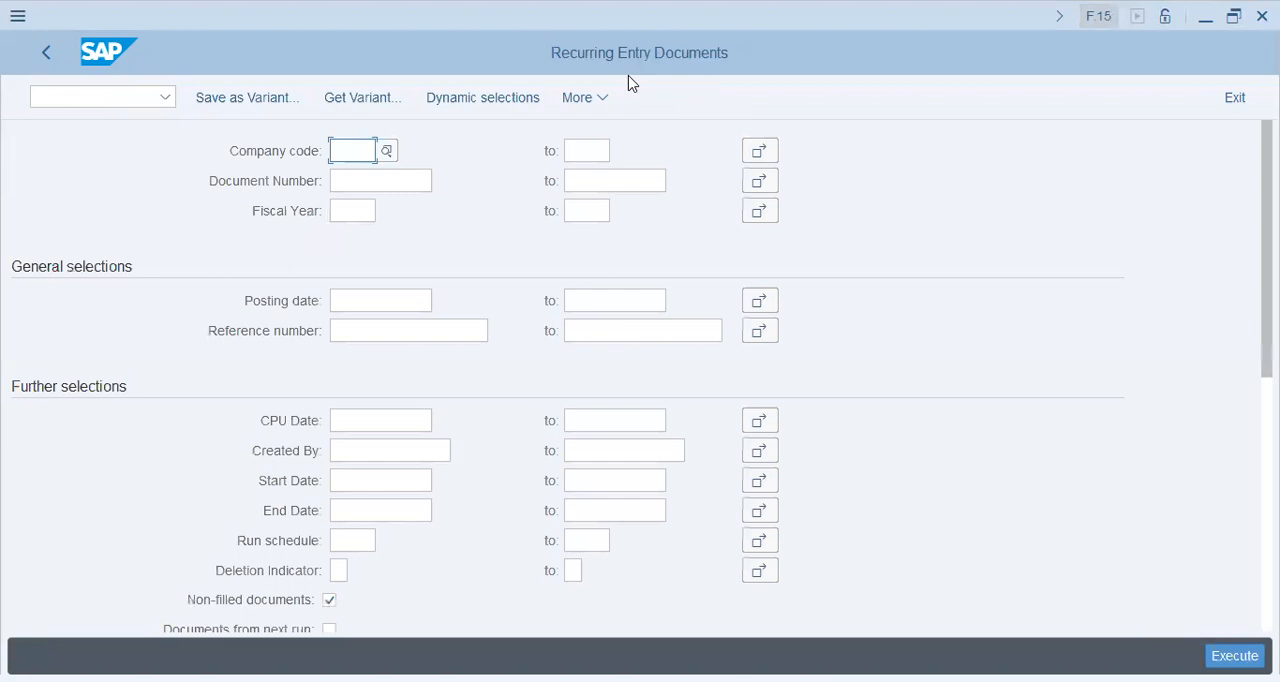
click(343, 147)
click(390, 180)
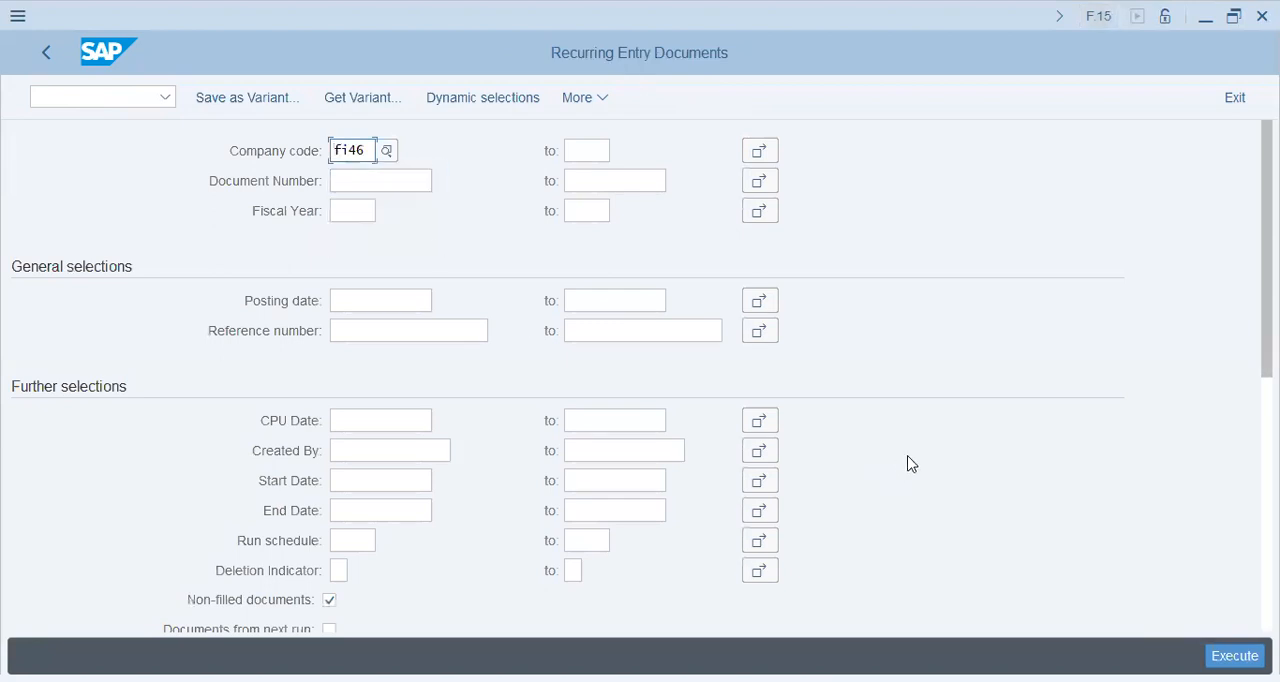
scroll(918, 460, down, 3)
scroll(918, 460, down, 3)
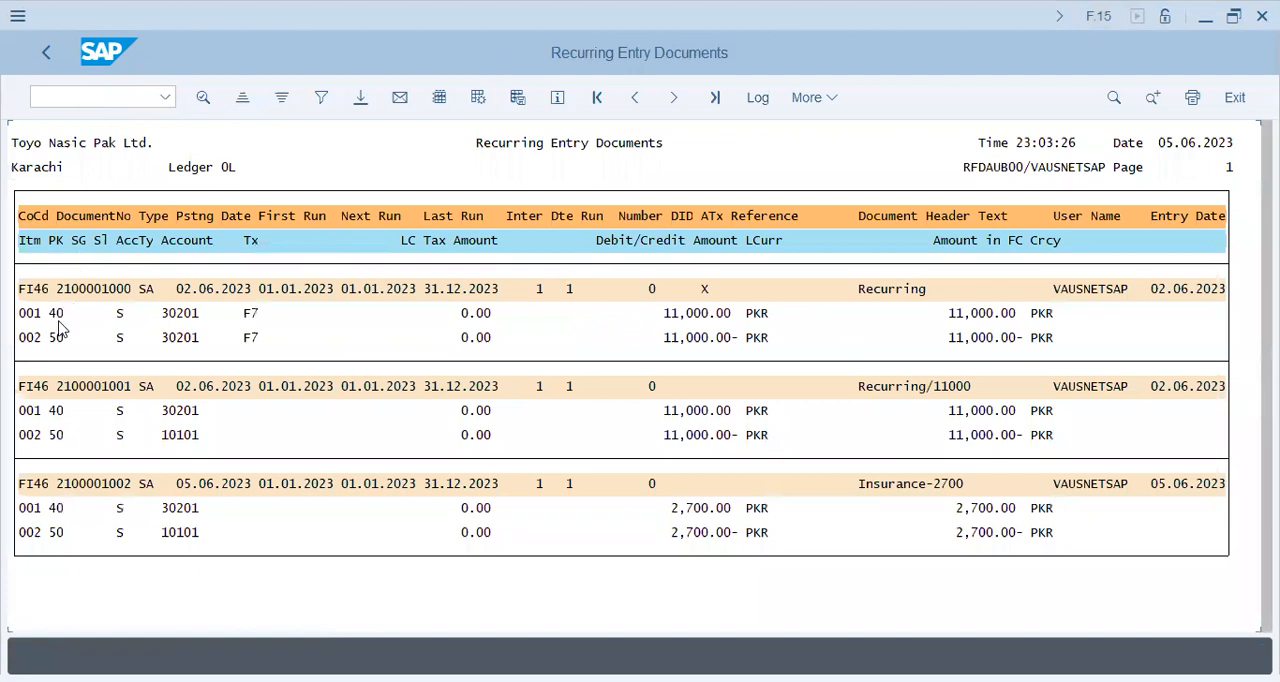
Review the recurring entry documents and their line items, then return to the selection screen.
click(90, 290)
click(815, 99)
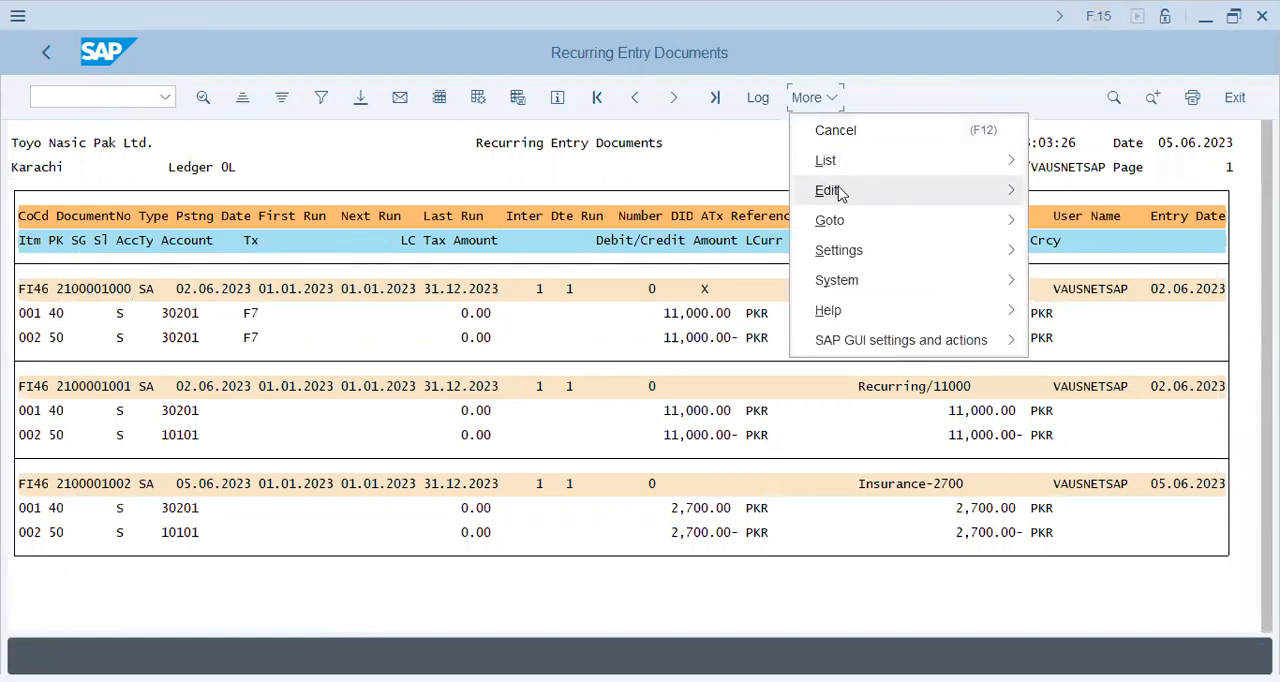
mouse_move(848, 174)
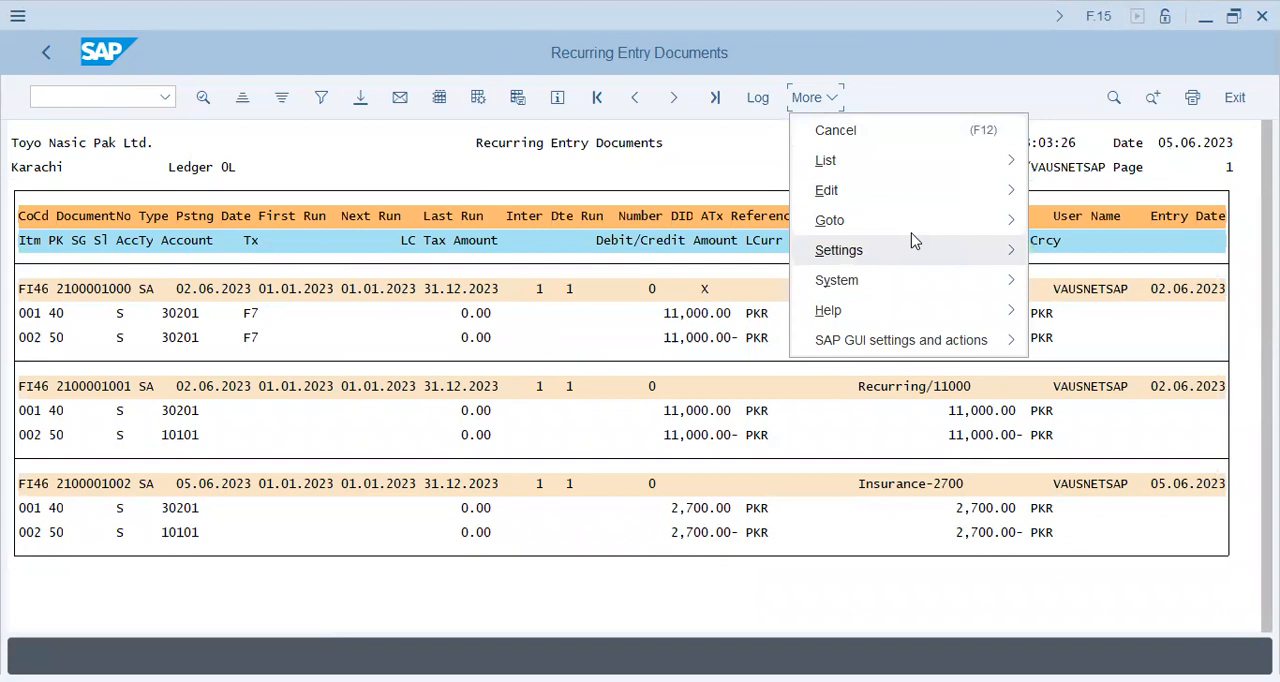
click(555, 168)
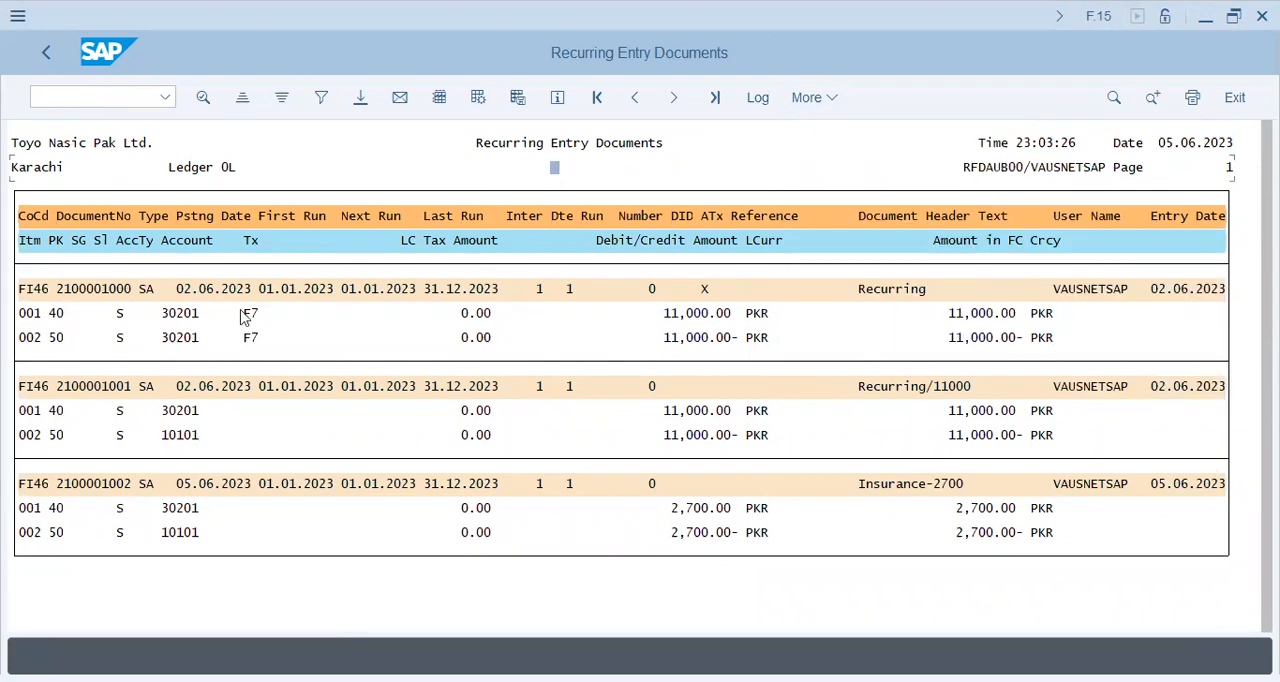
click(88, 288)
click(249, 313)
click(261, 412)
click(47, 55)
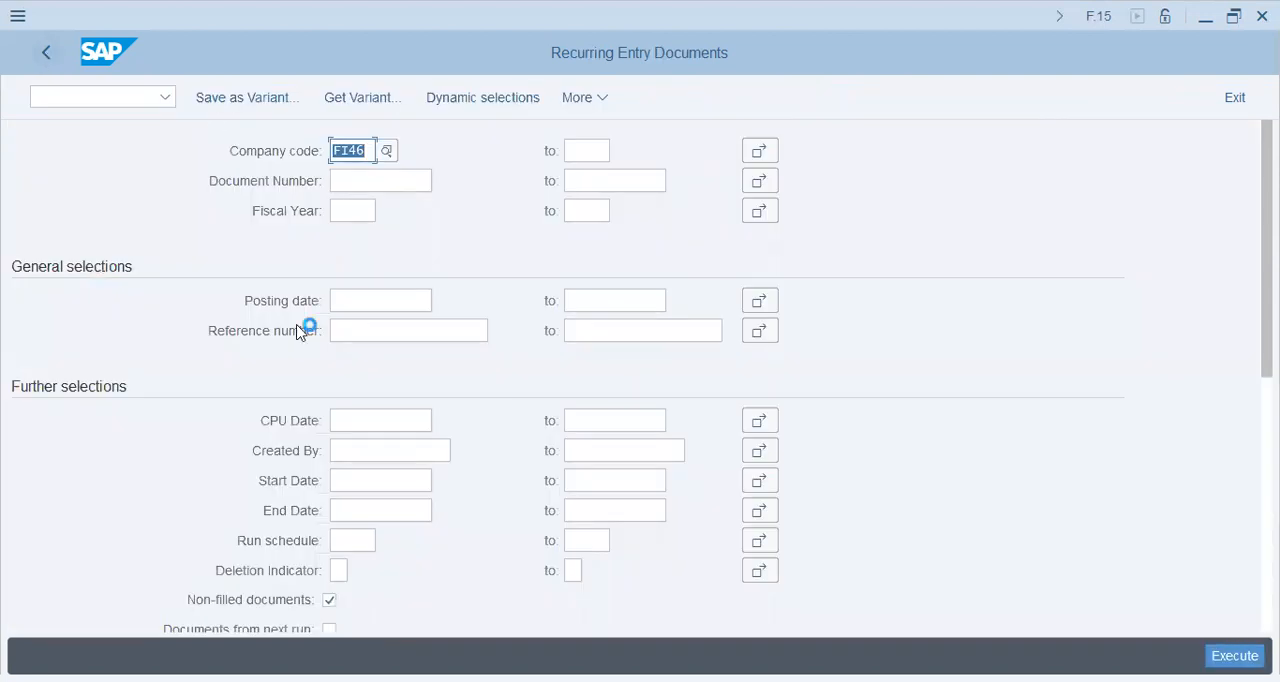
key(F8)
click(118, 488)
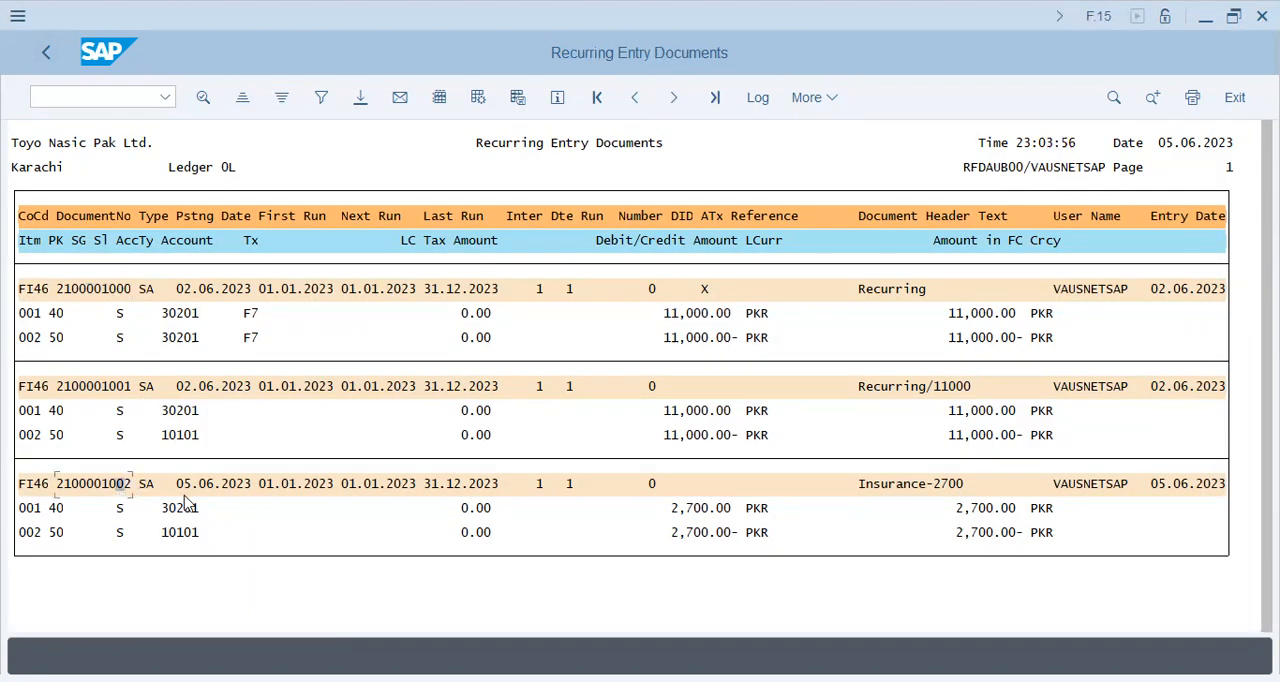
double_click(118, 483)
key(ctrl+c)
Open transaction F.14 to create posting documents from recurring documents.
click(79, 102)
text(/nf)
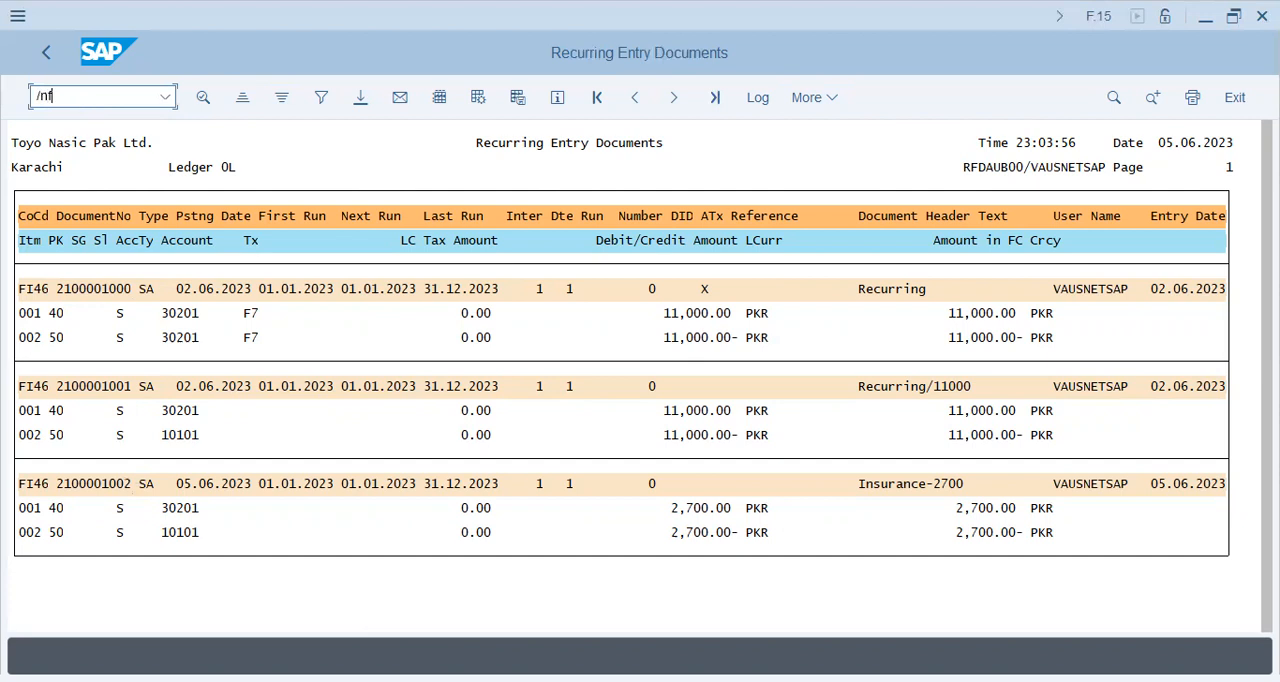
text(.14)
key(Return)
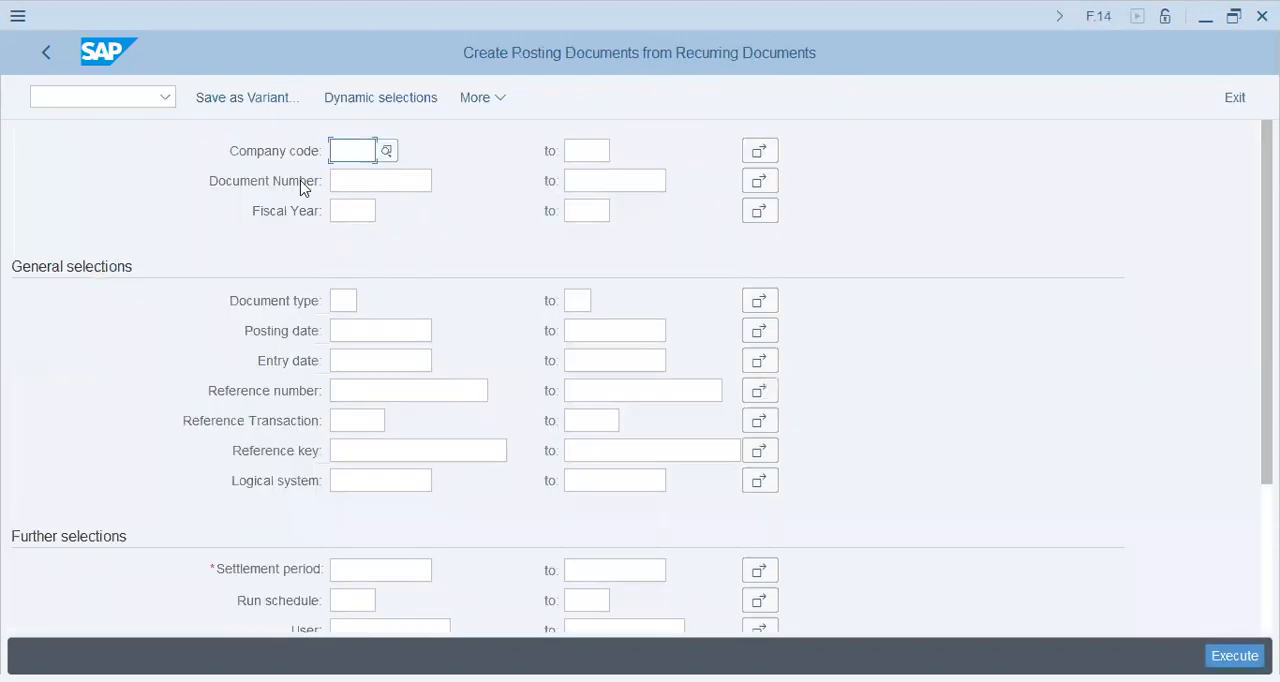
click(362, 154)
click(369, 181)
click(374, 182)
key(ctrl+v)
scroll(406, 543, down, 2)
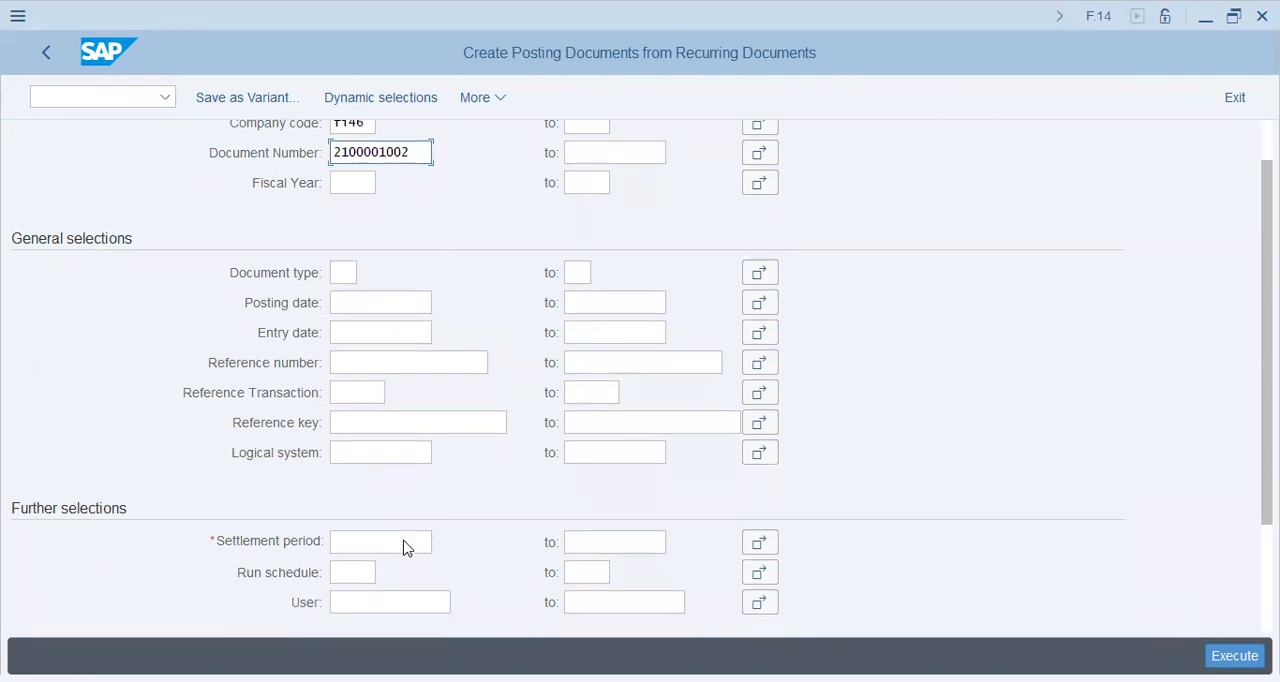
click(390, 500)
click(389, 203)
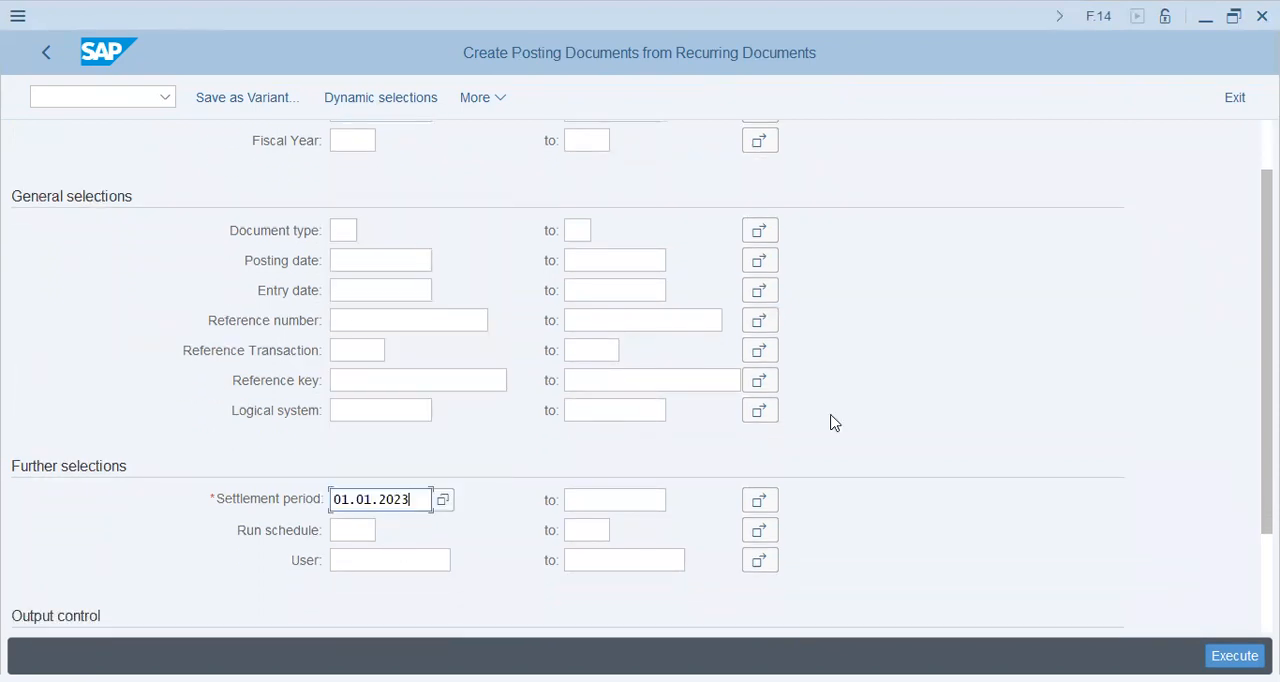
Name the batch input session Insurance and execute to create it.
scroll(1014, 454, down, 4)
click(394, 510)
click(388, 244)
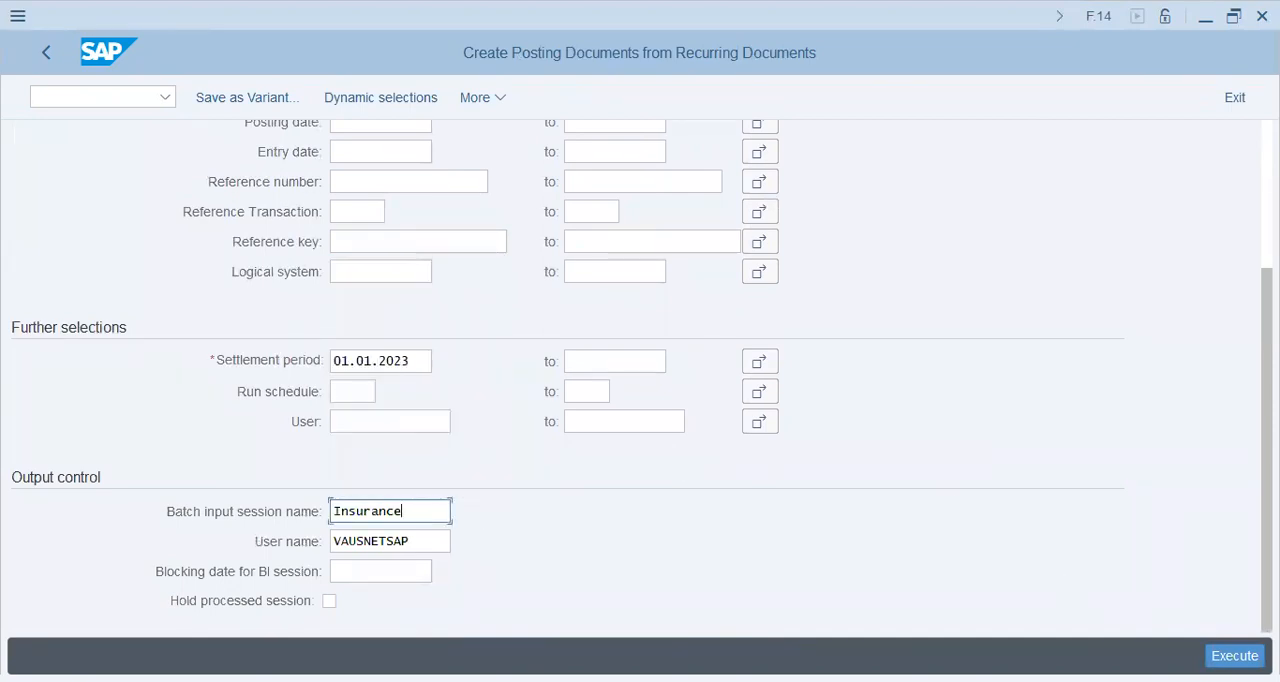
key(F8)
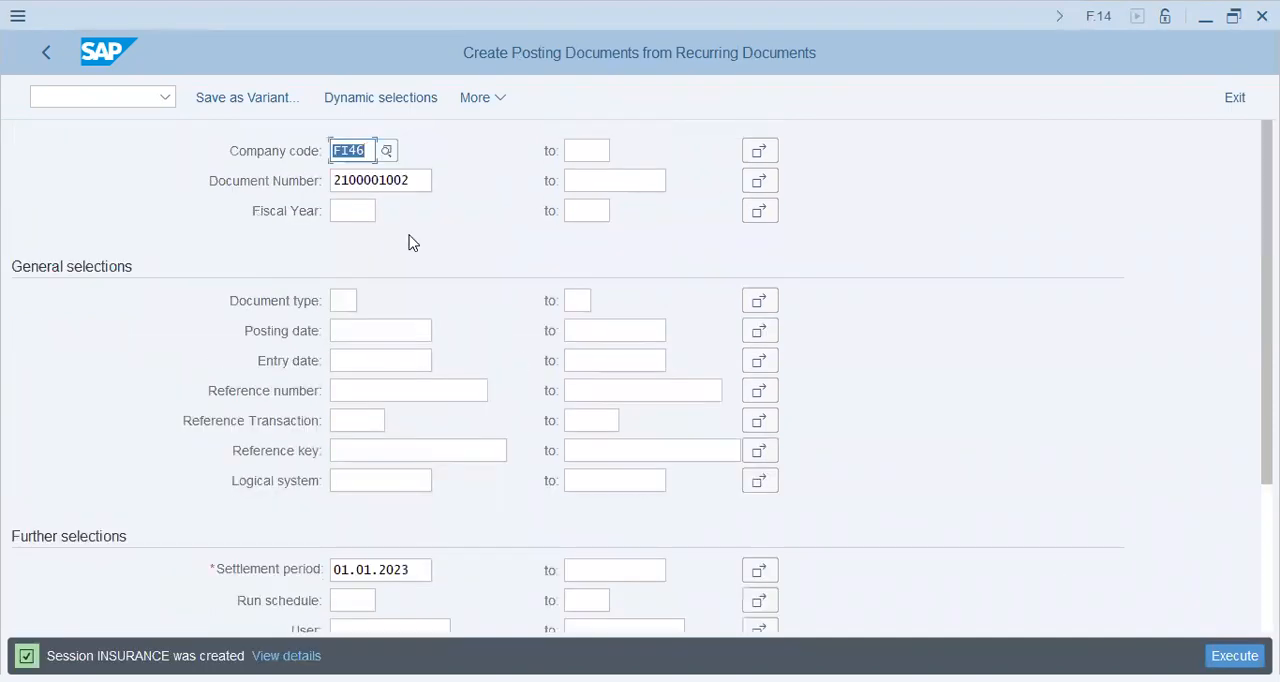
Open SM35 and process the INSURANCE session in foreground with extended log and expert mode.
click(82, 97)
text(/nsm35)
key(Return)
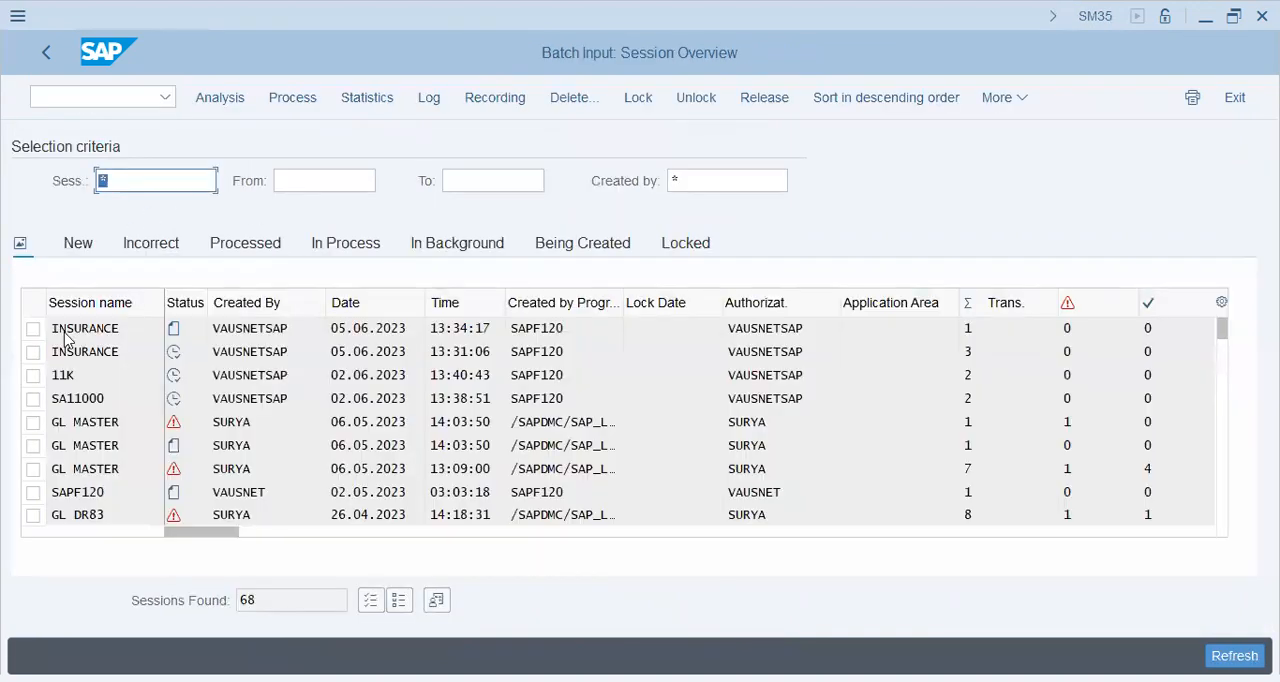
click(33, 328)
click(292, 98)
click(427, 401)
click(430, 432)
click(648, 615)
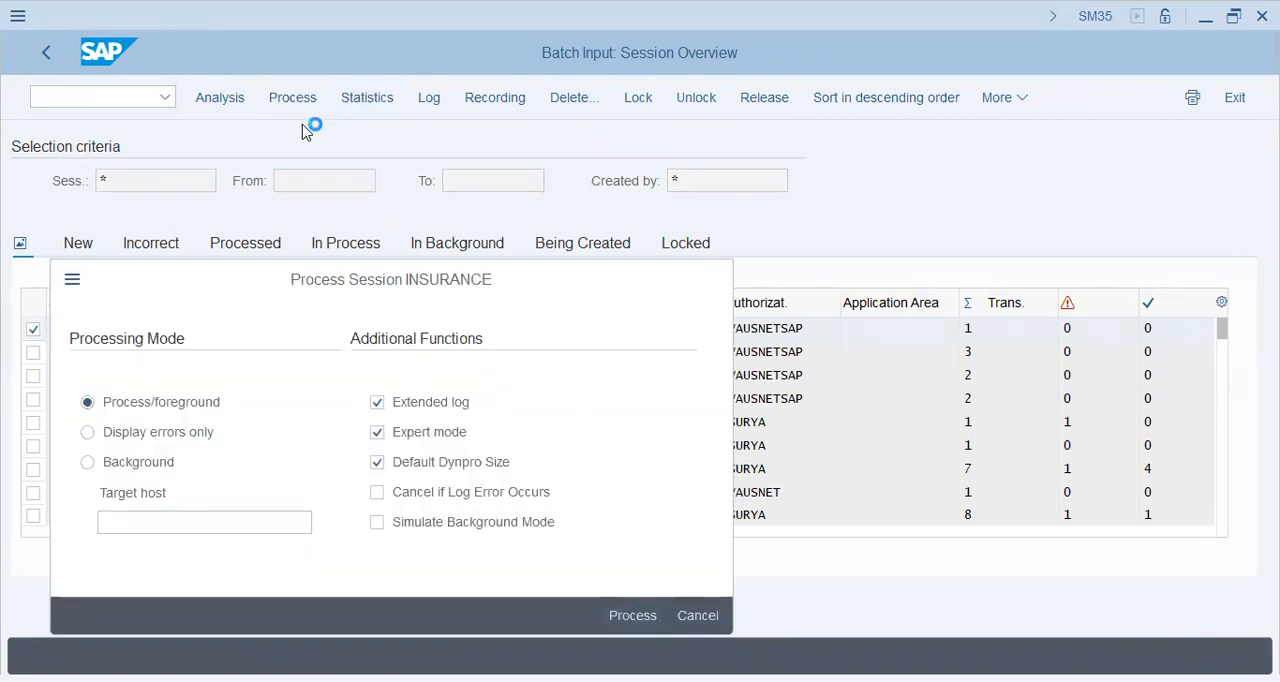
key(Return)
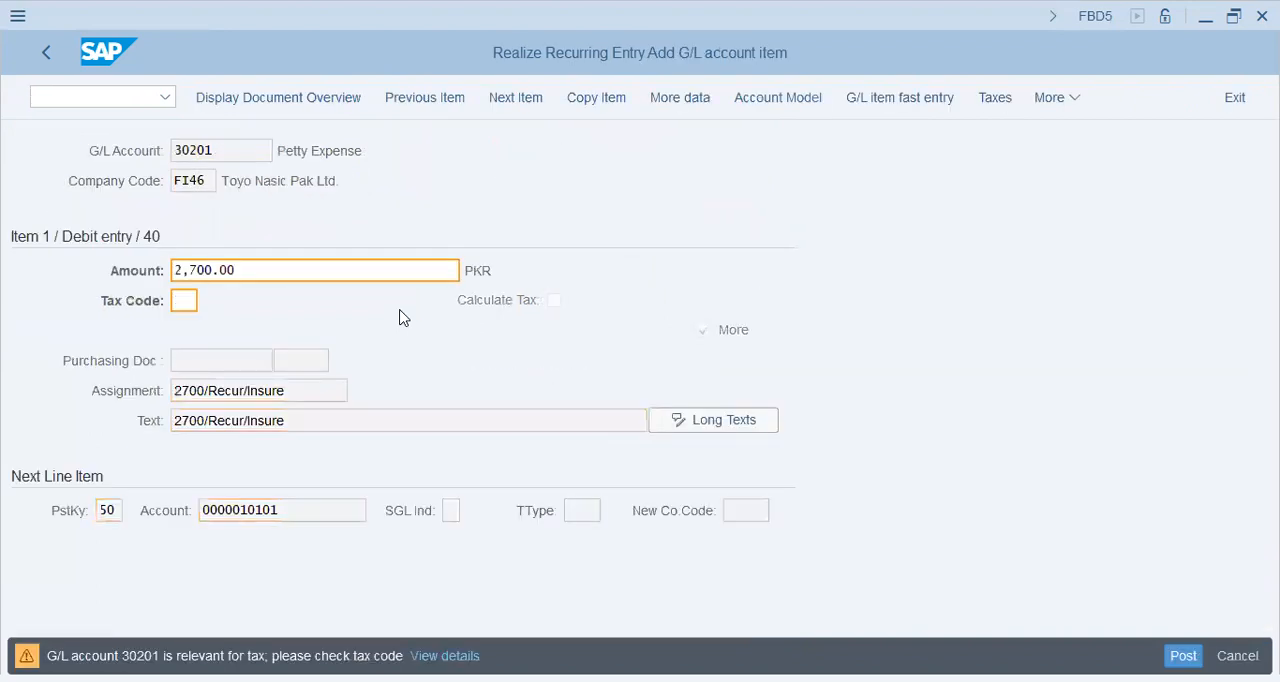
Confirm each line item of the recurring insurance entry until the batch input session finishes.
key(Return)
key(Return)
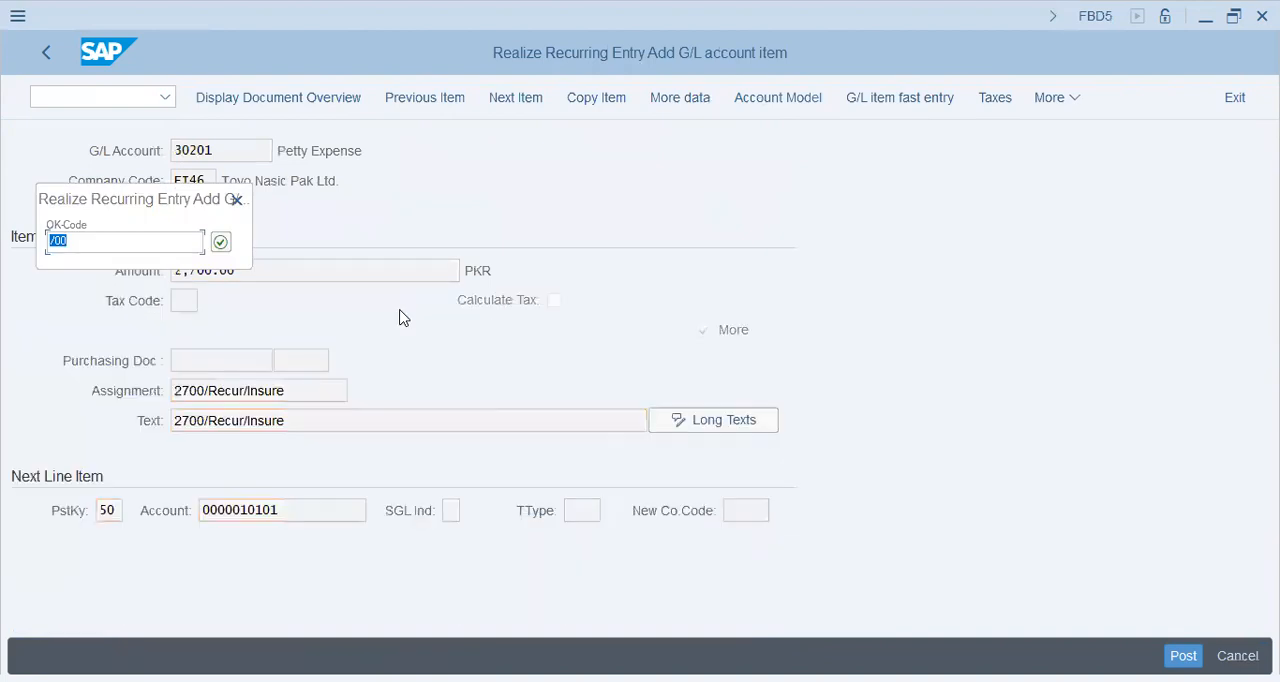
key(Return)
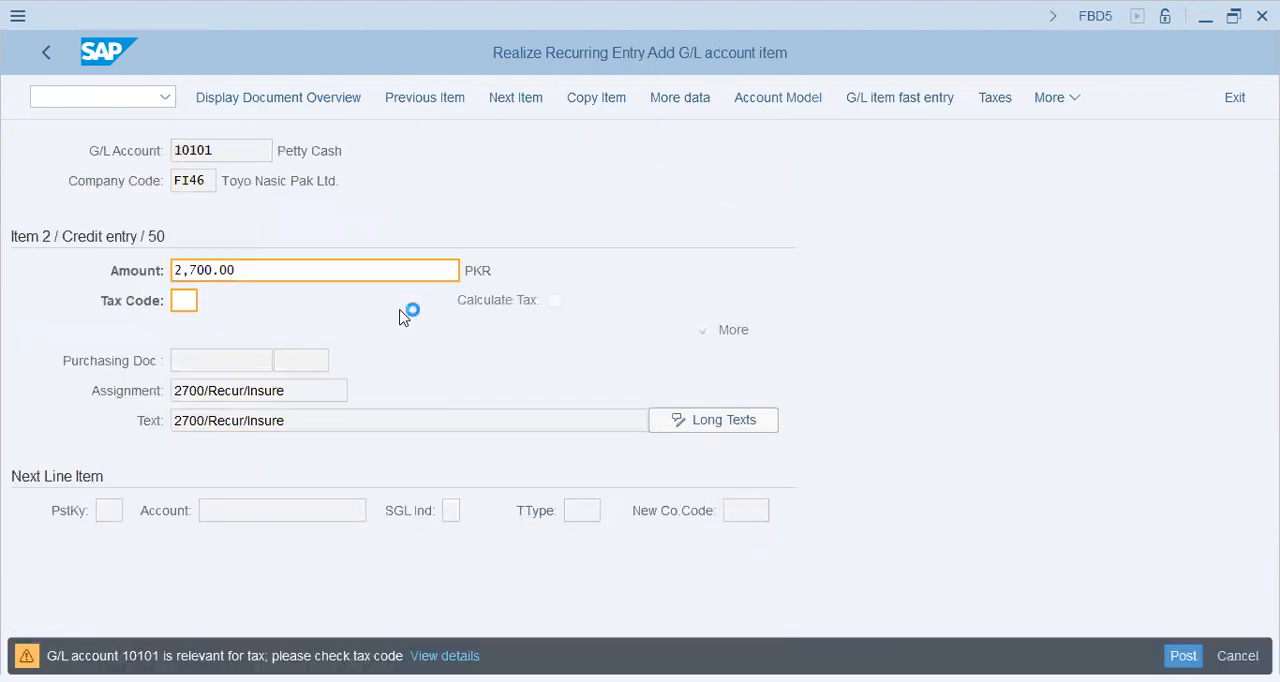
key(Return)
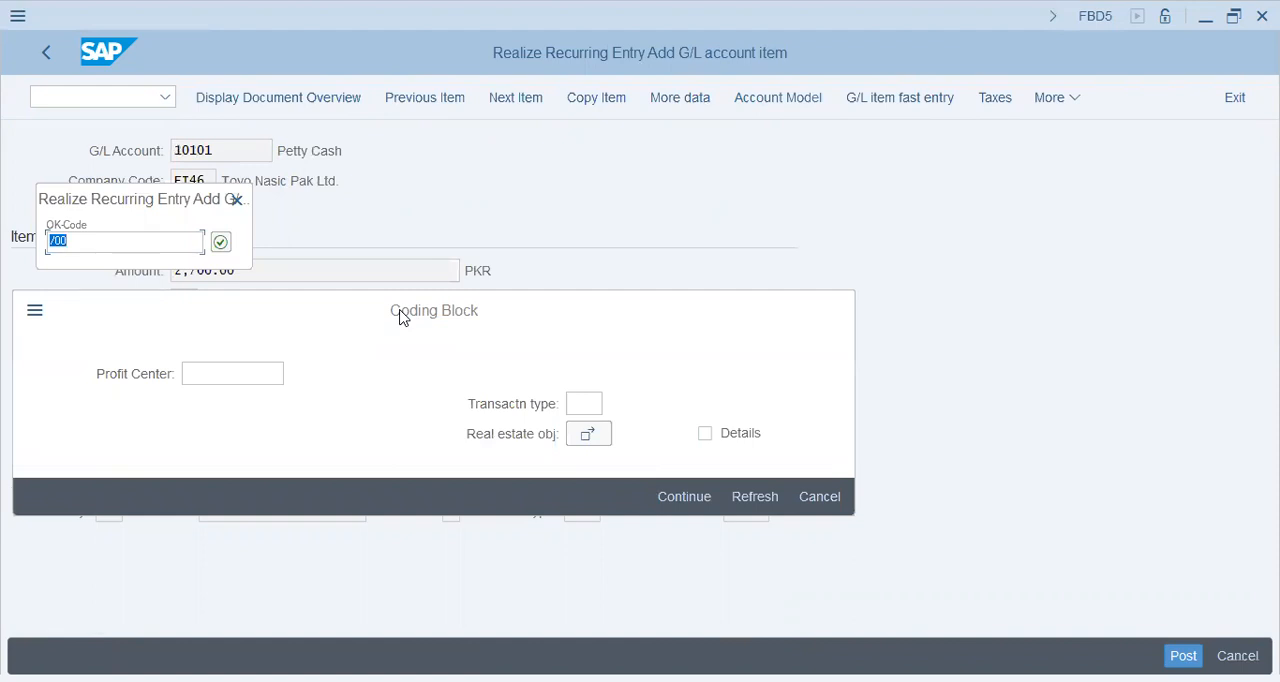
key(Return)
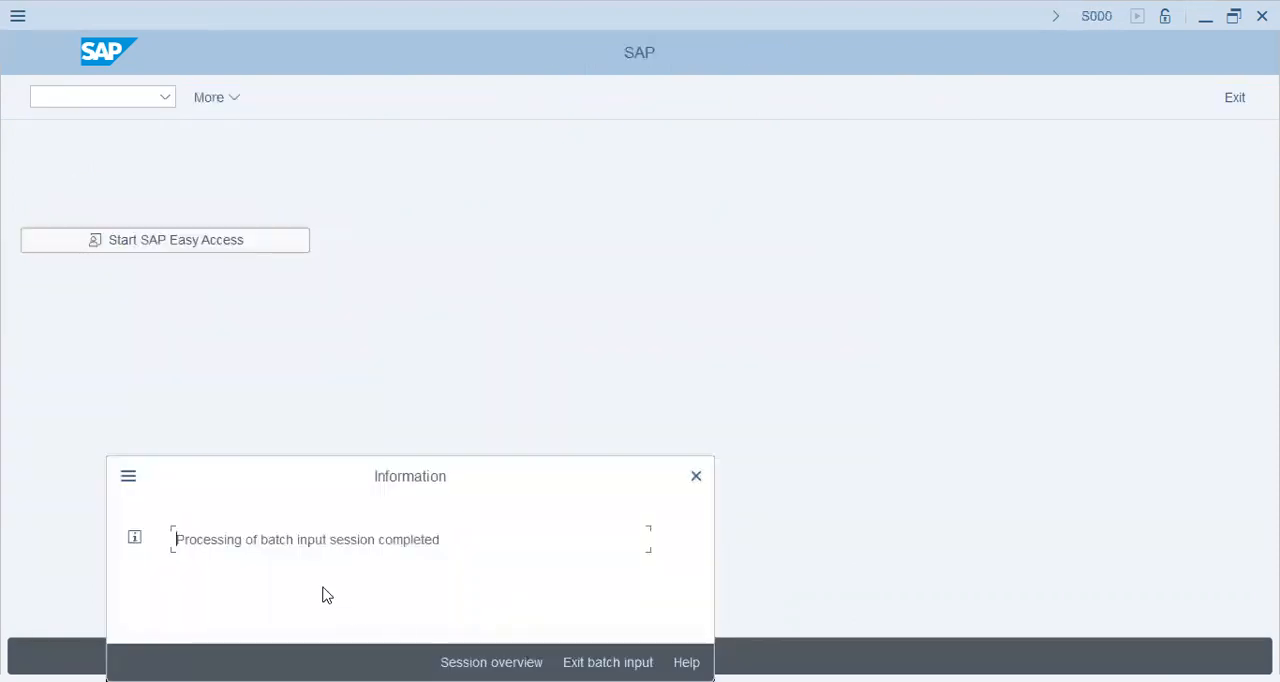
drag(261, 541, 527, 545)
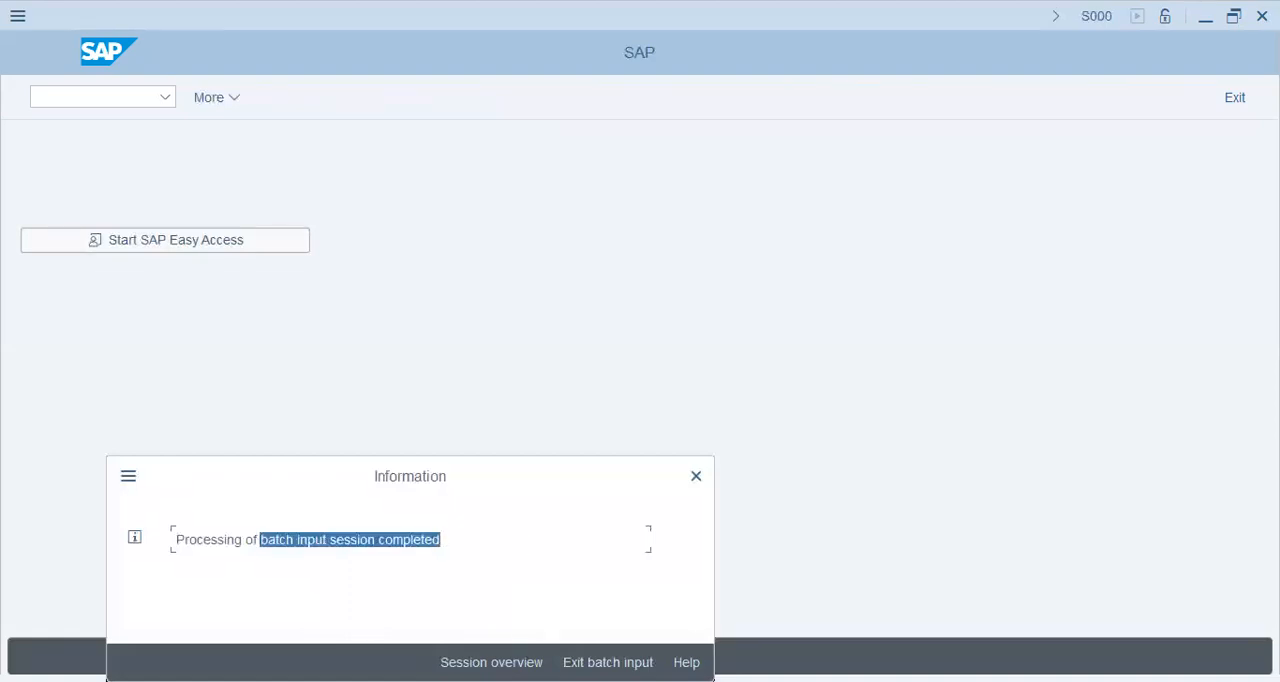
key(Return)
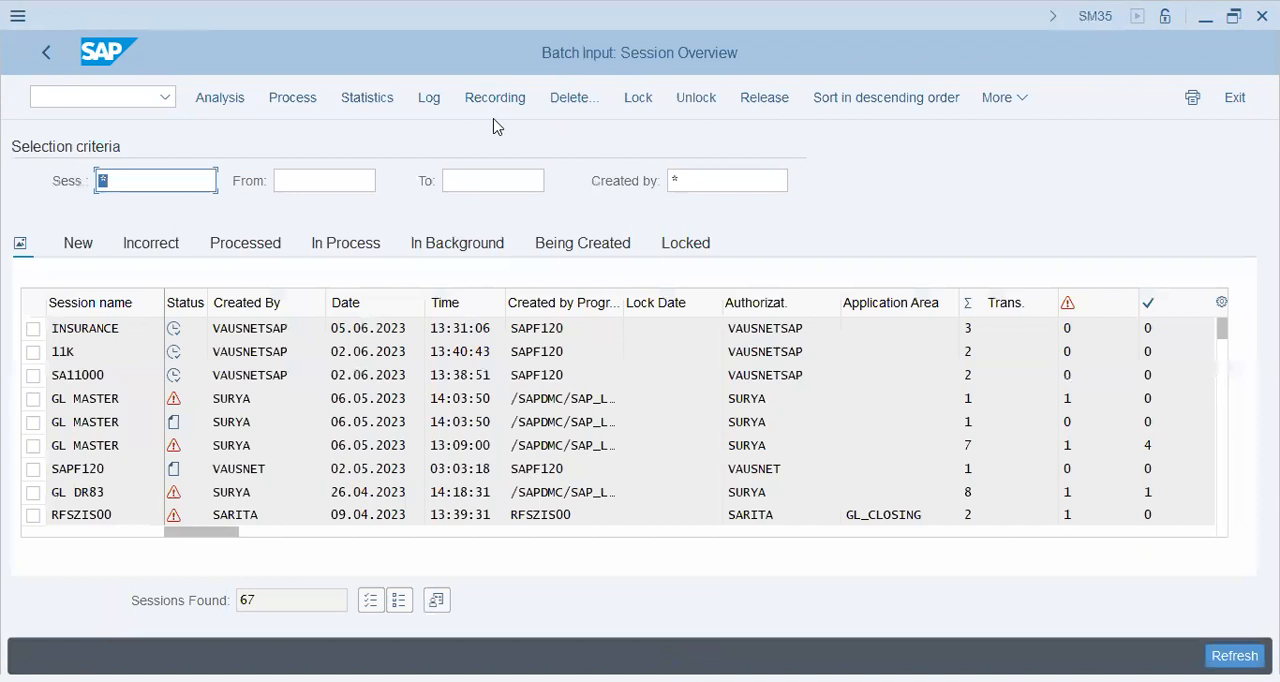
Run the F.15 Recurring Entry Documents report for company code FI46.
click(66, 100)
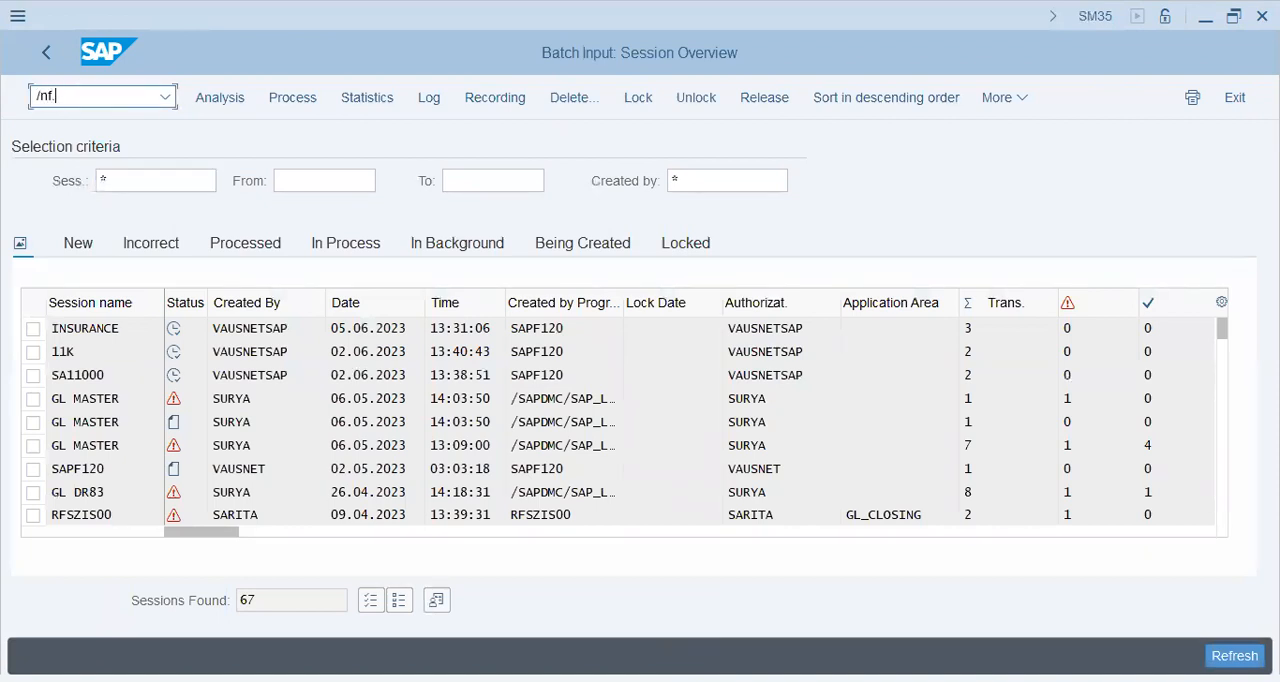
key(Return)
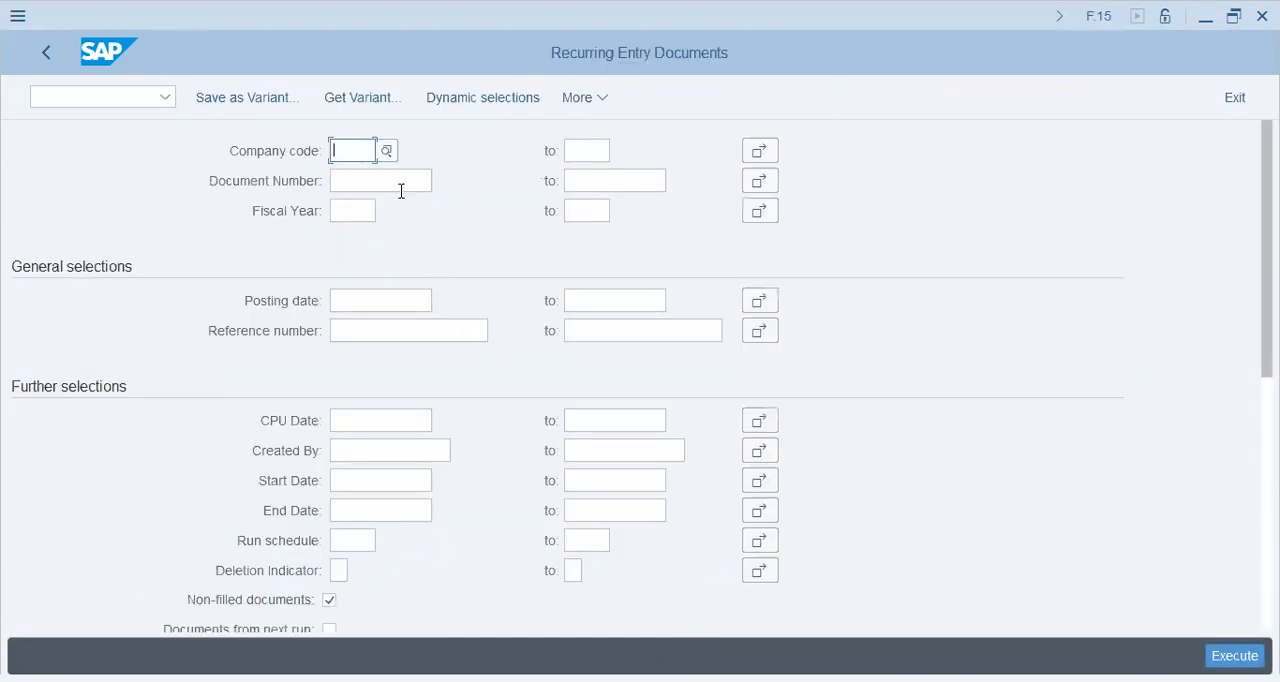
click(375, 186)
scroll(517, 428, down, 2)
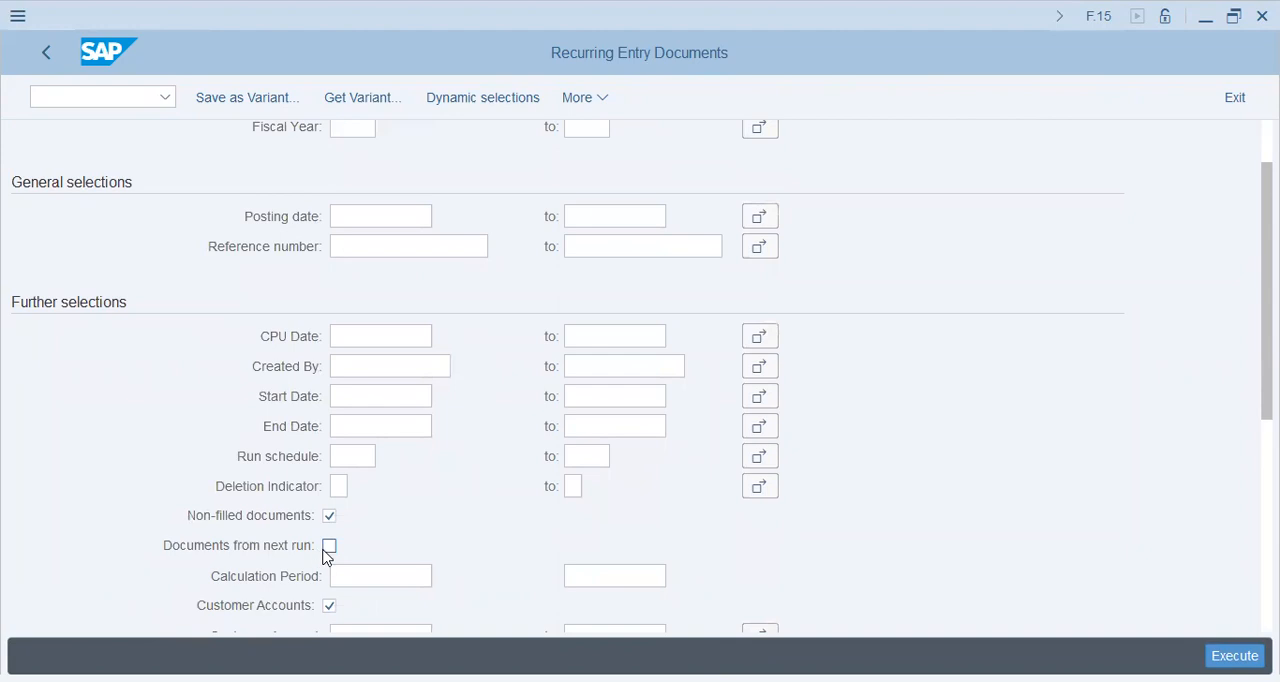
scroll(226, 556, down, 2)
scroll(270, 564, down, 1)
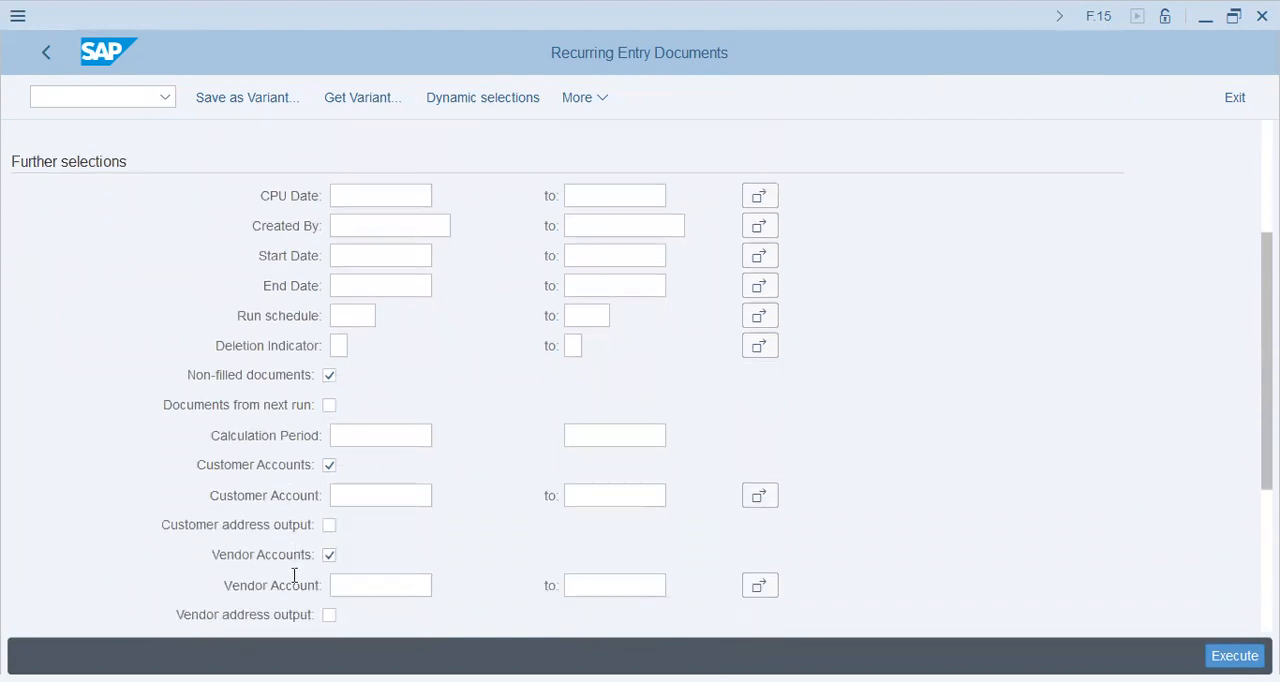
scroll(294, 575, down, 4)
scroll(294, 575, down, 3)
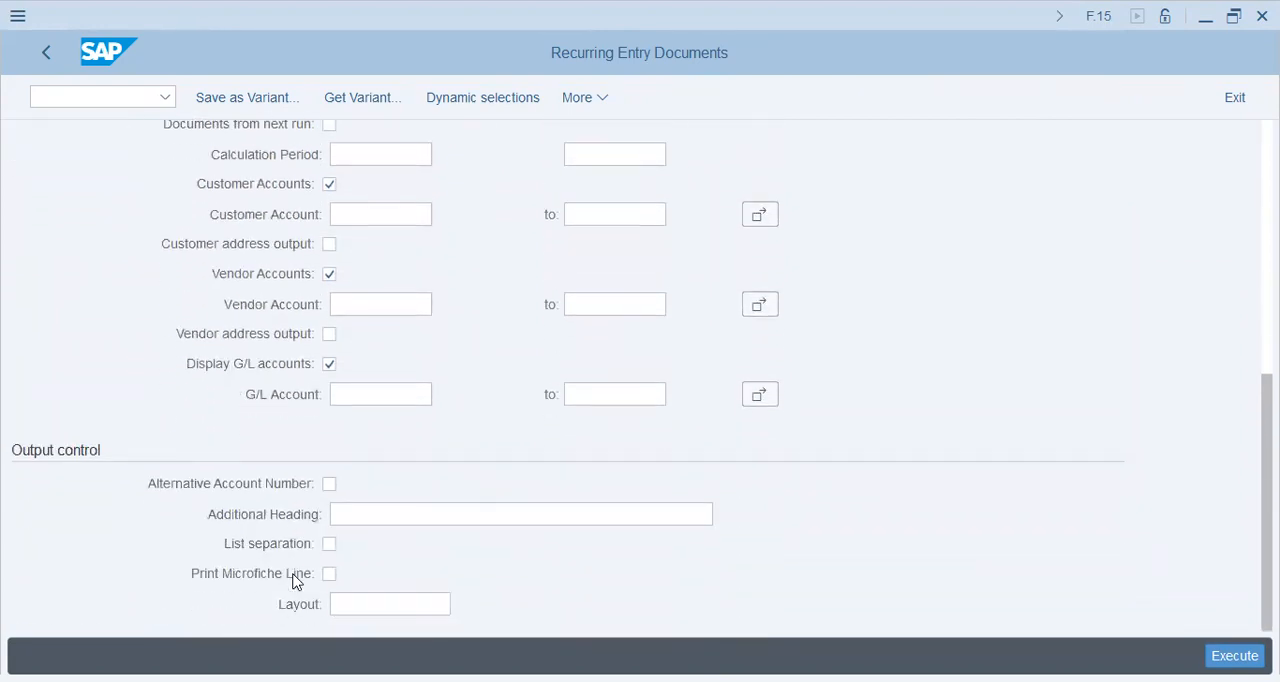
scroll(297, 574, up, 3)
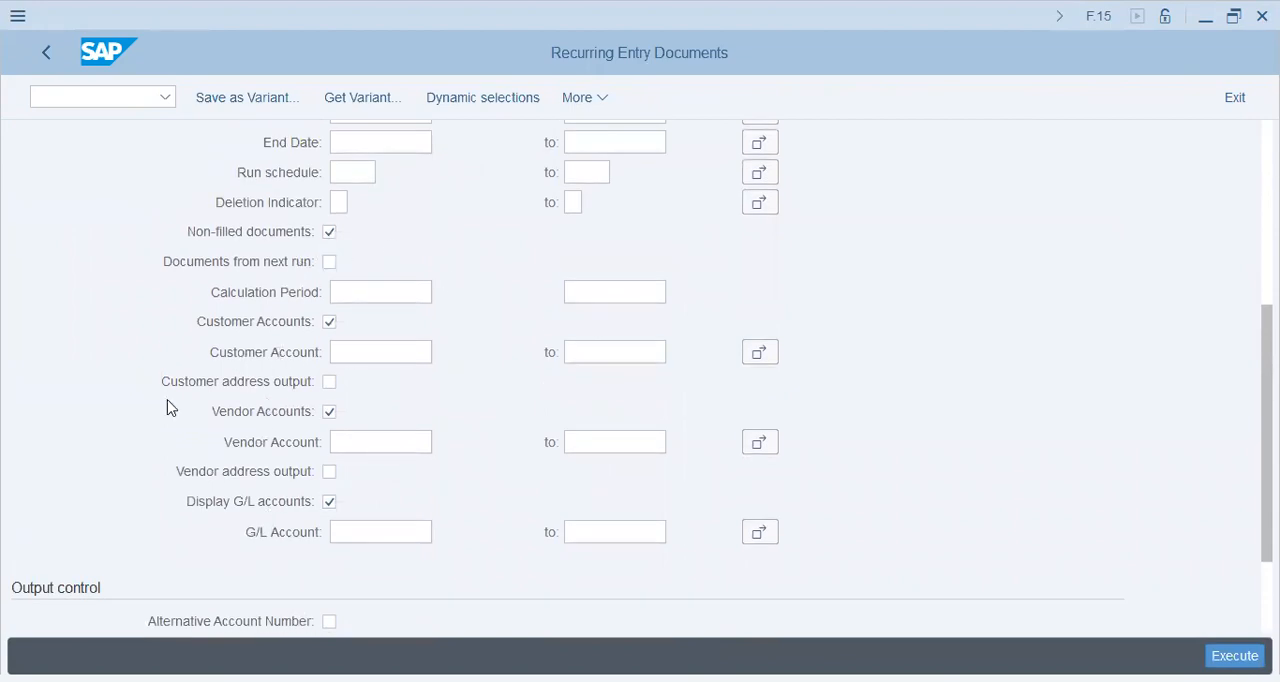
scroll(166, 409, up, 4)
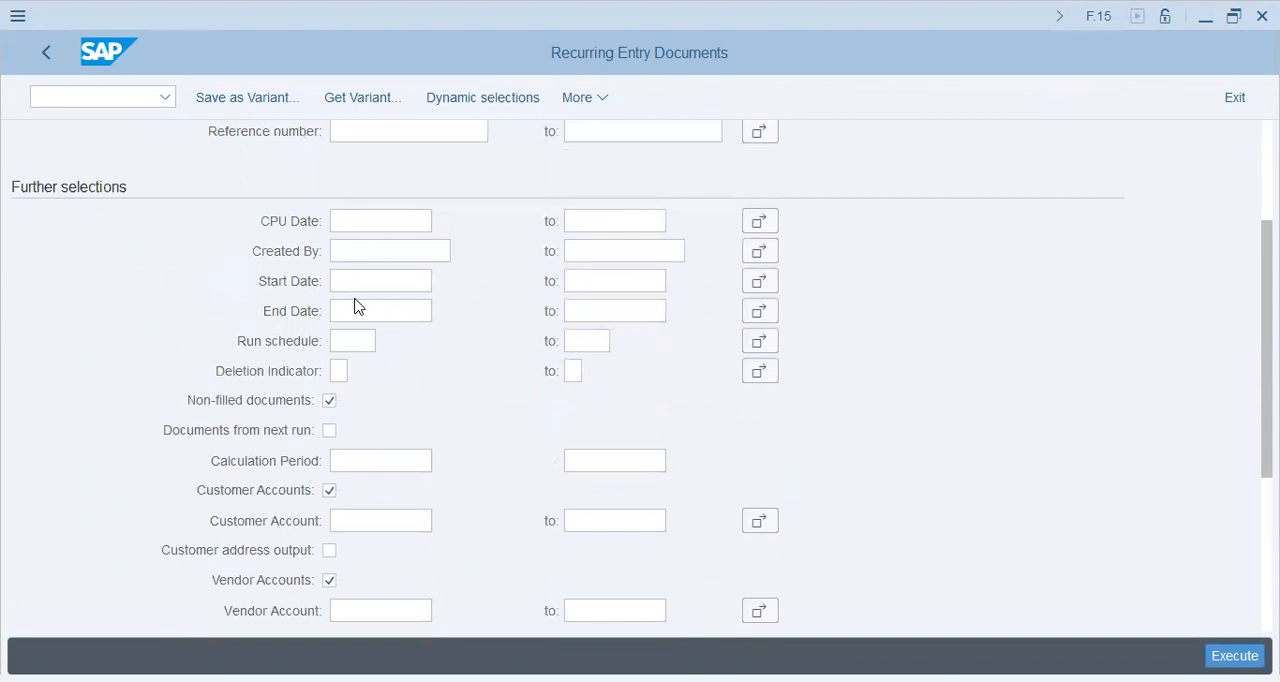
scroll(358, 295, up, 5)
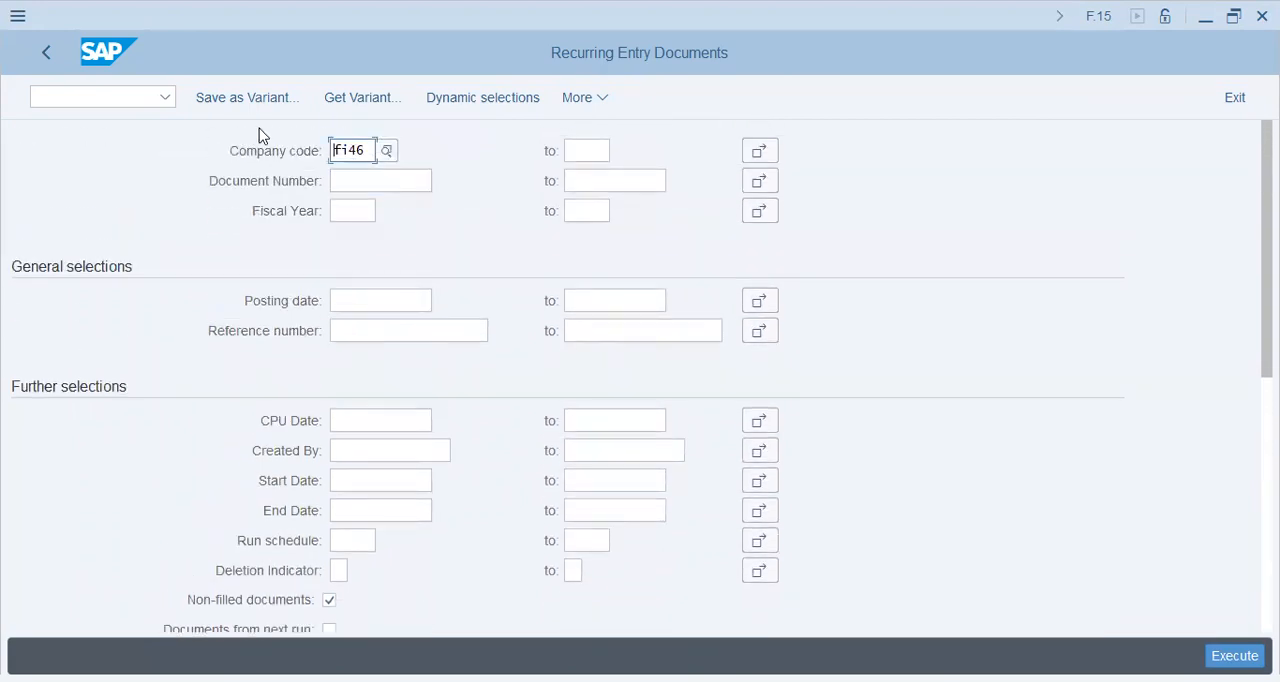
click(1222, 646)
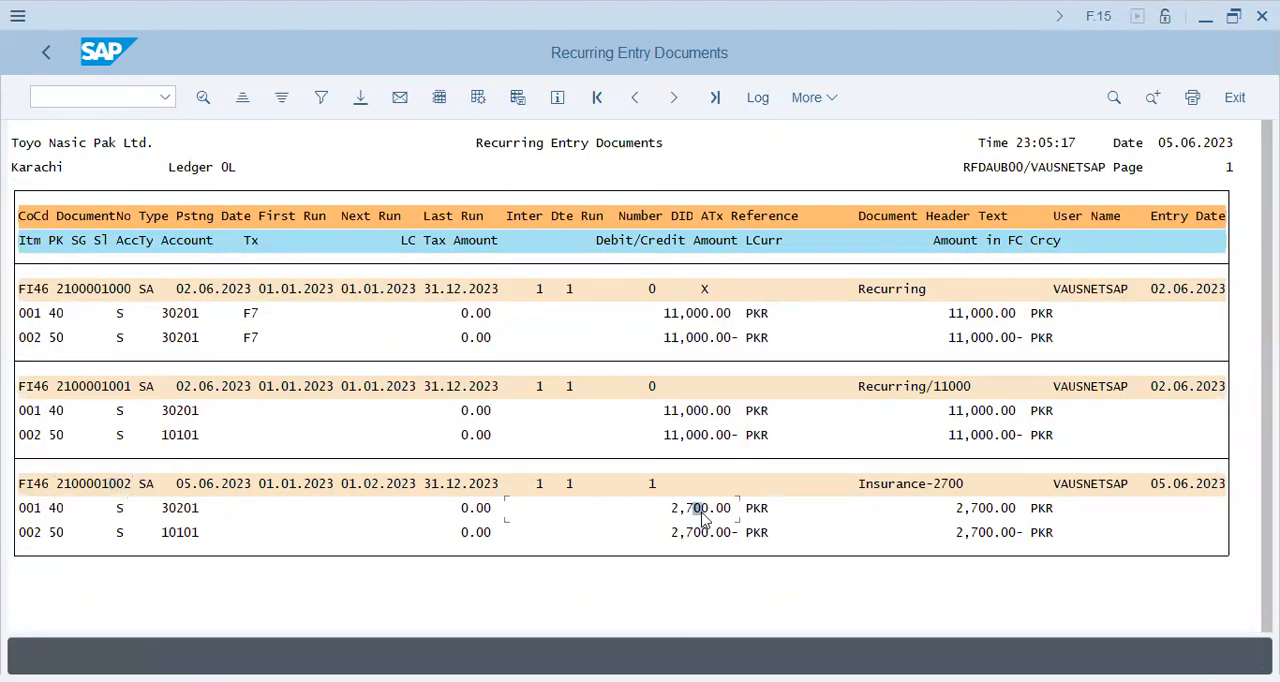
Open FB03 and list all posted documents for company code FI46.
click(45, 95)
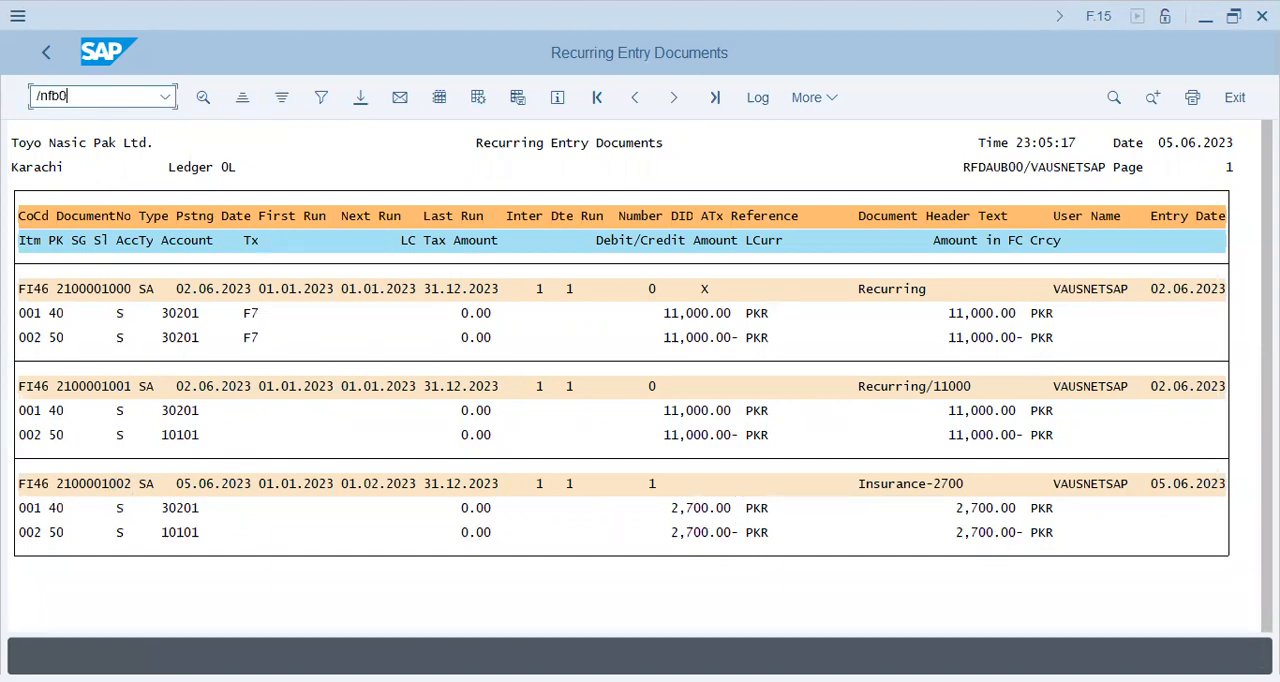
text(/nfb03)
key(Return)
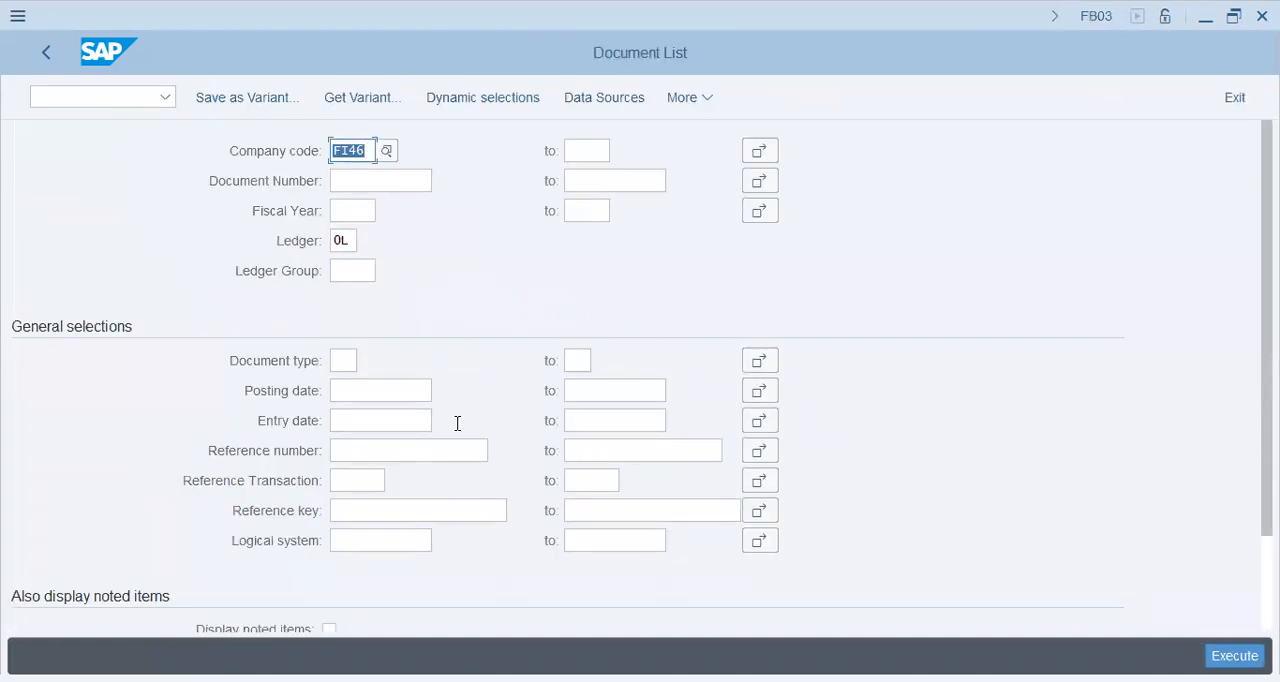
scroll(504, 414, down, 1)
scroll(504, 414, down, 1)
scroll(504, 414, up, 2)
key(F8)
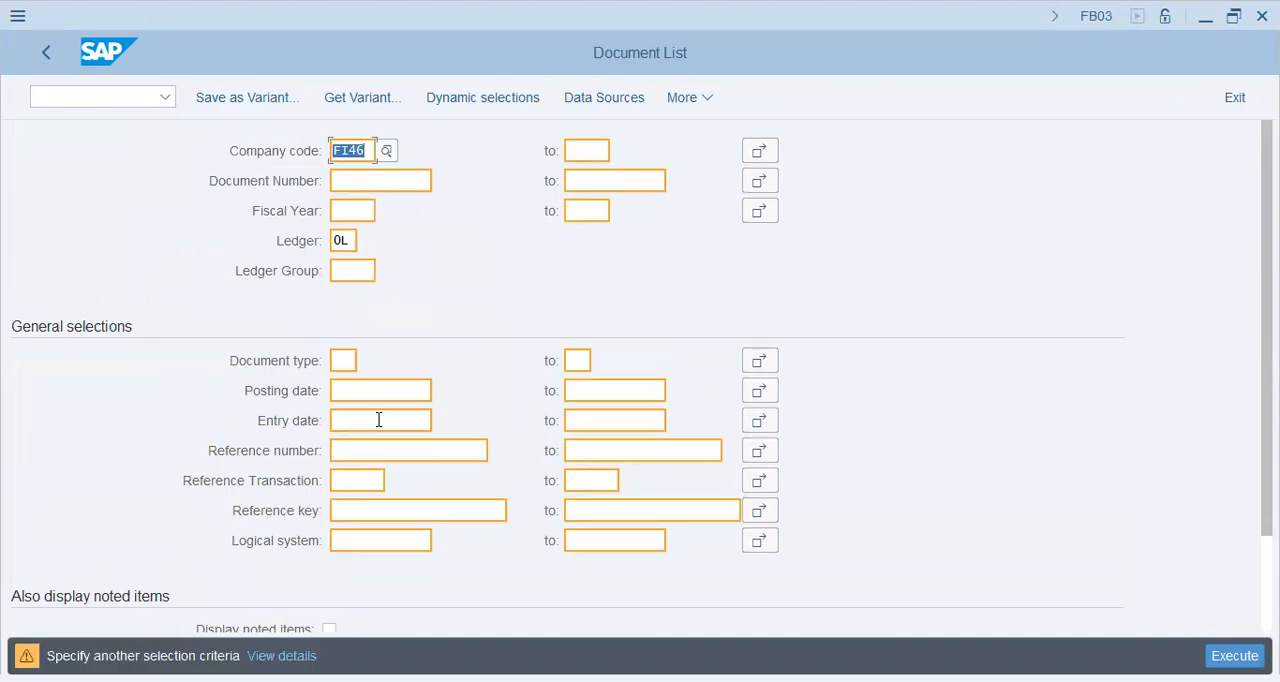
key(Return)
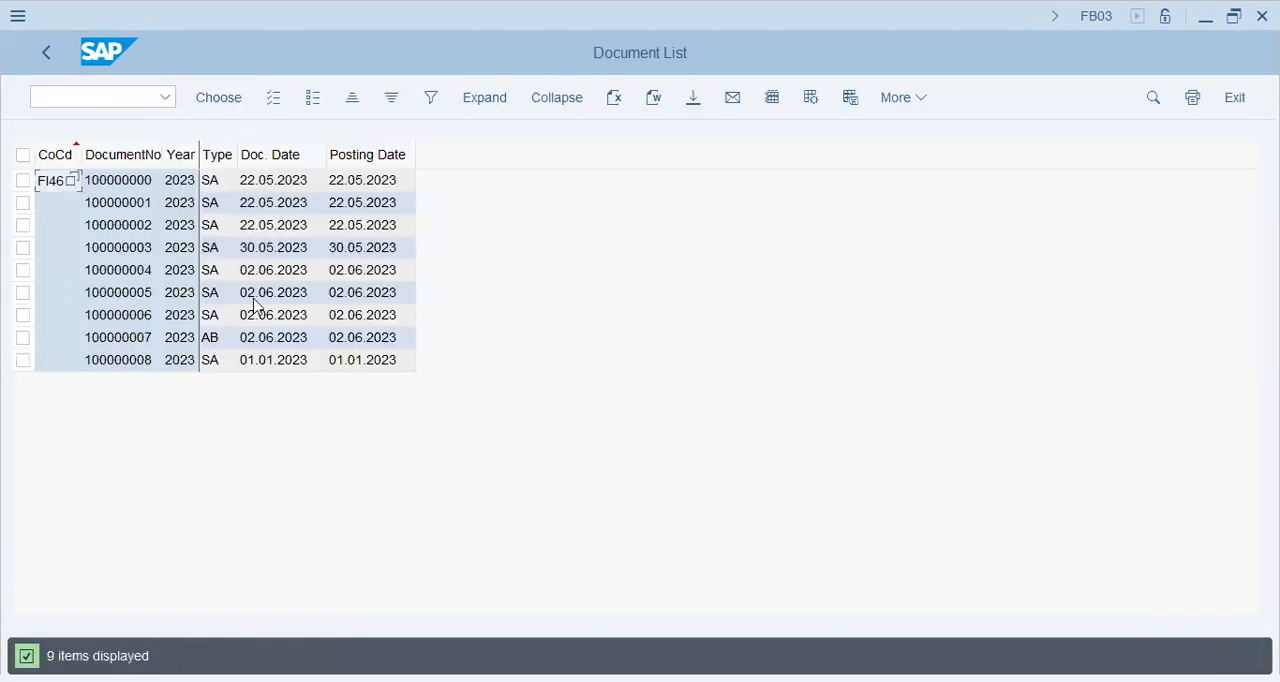
Open document 100000008 and review its posting date and line items.
click(122, 363)
click(271, 365)
click(340, 367)
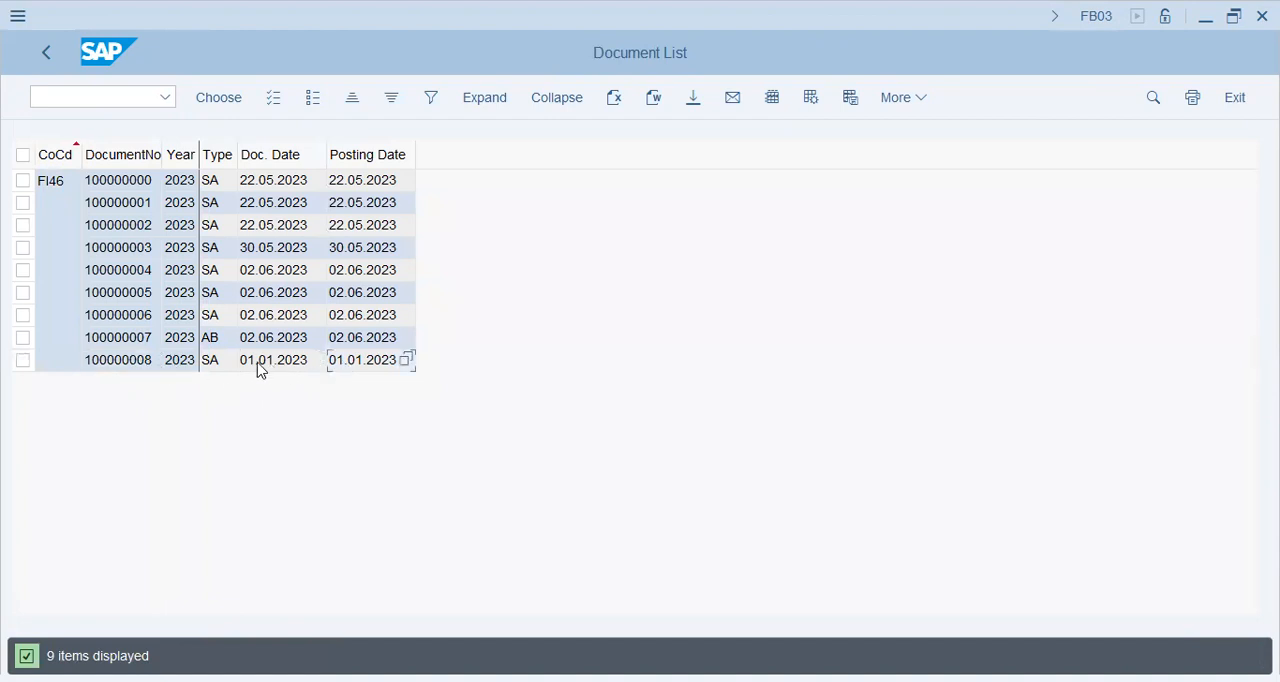
double_click(131, 366)
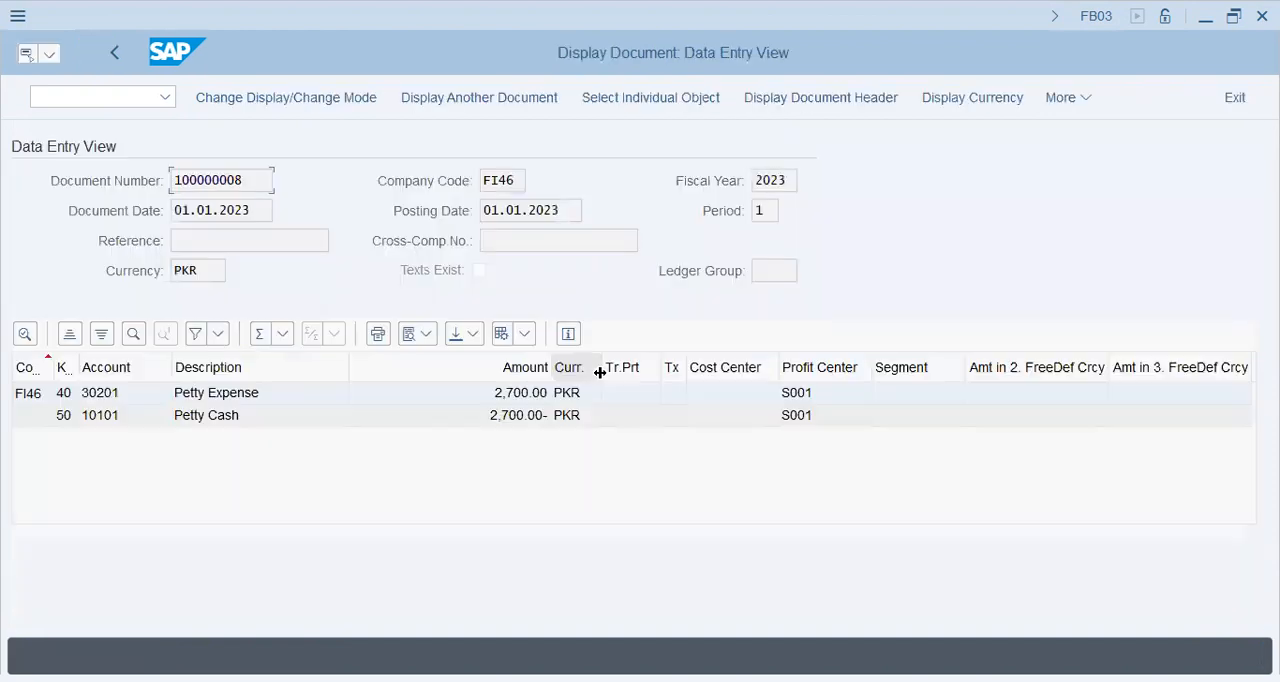
click(527, 415)
drag(570, 209, 279, 219)
click(520, 209)
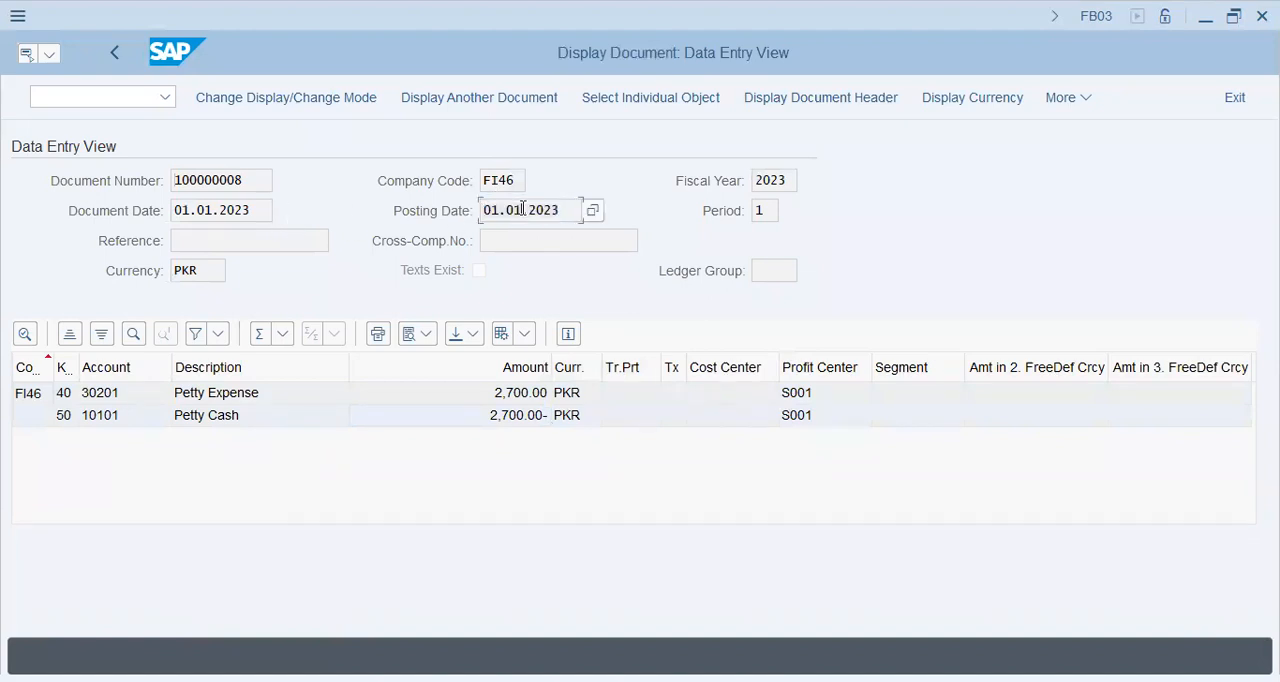
drag(566, 210, 262, 217)
click(119, 100)
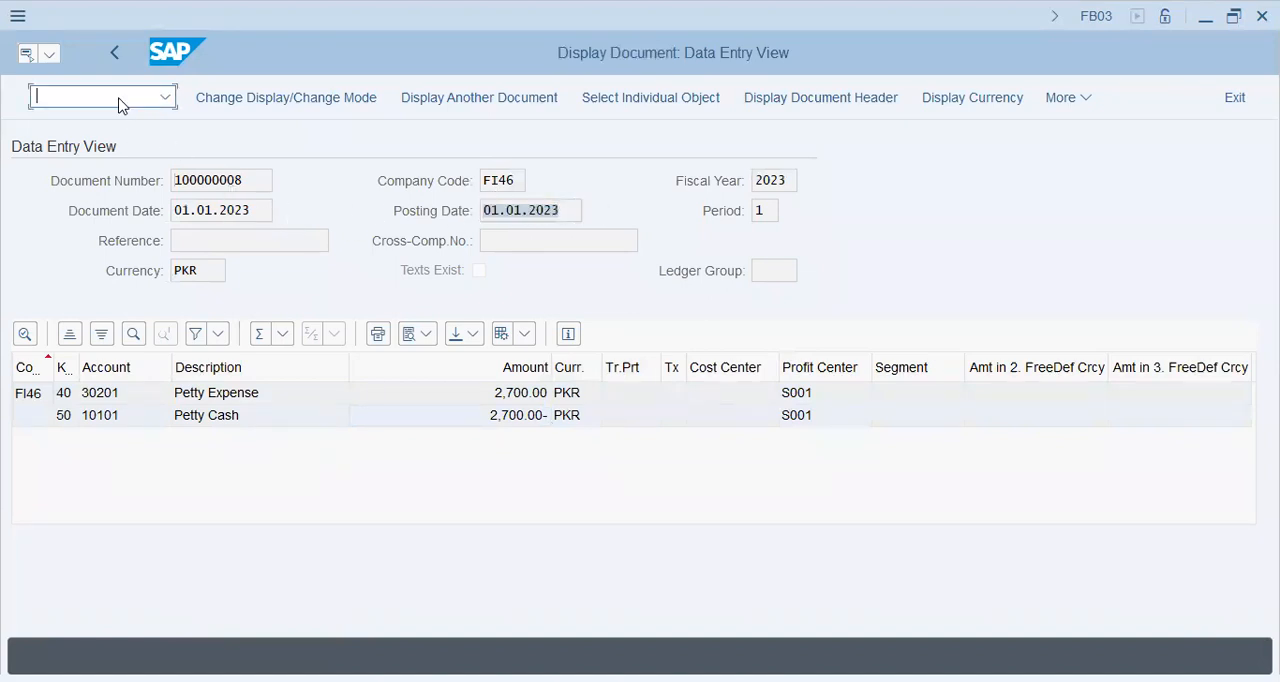
text(/nf.14)
key(Return)
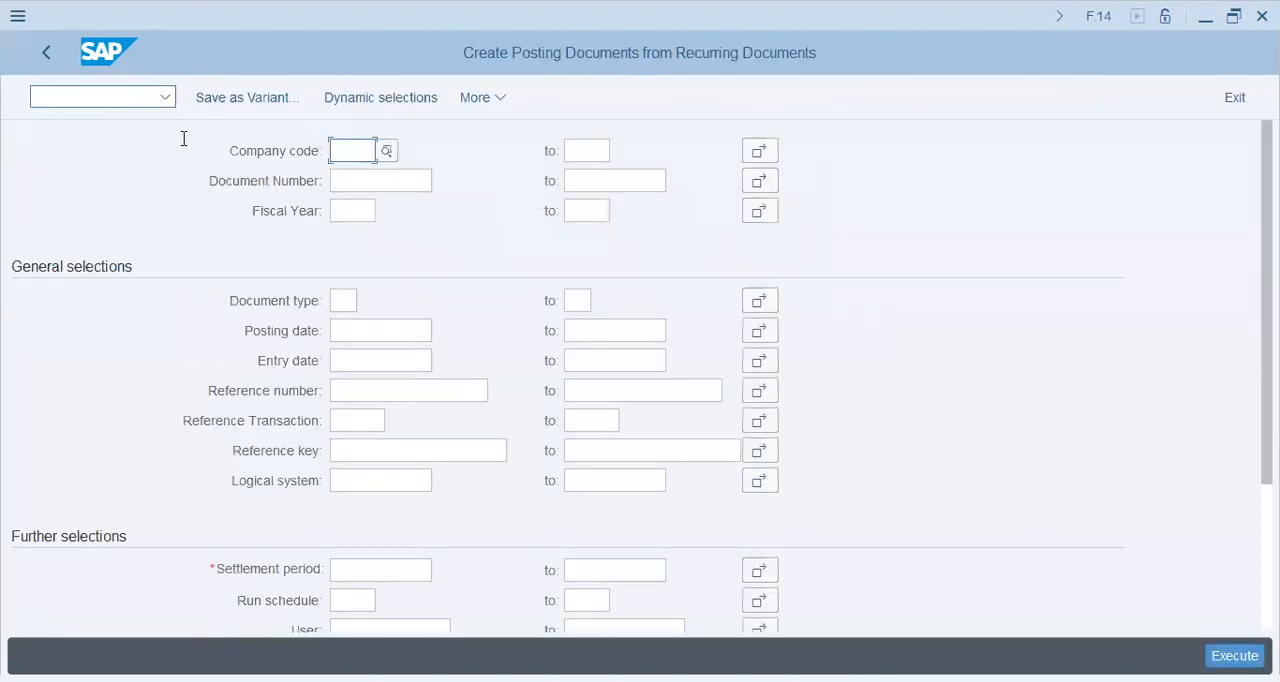
click(377, 179)
click(377, 184)
click(397, 211)
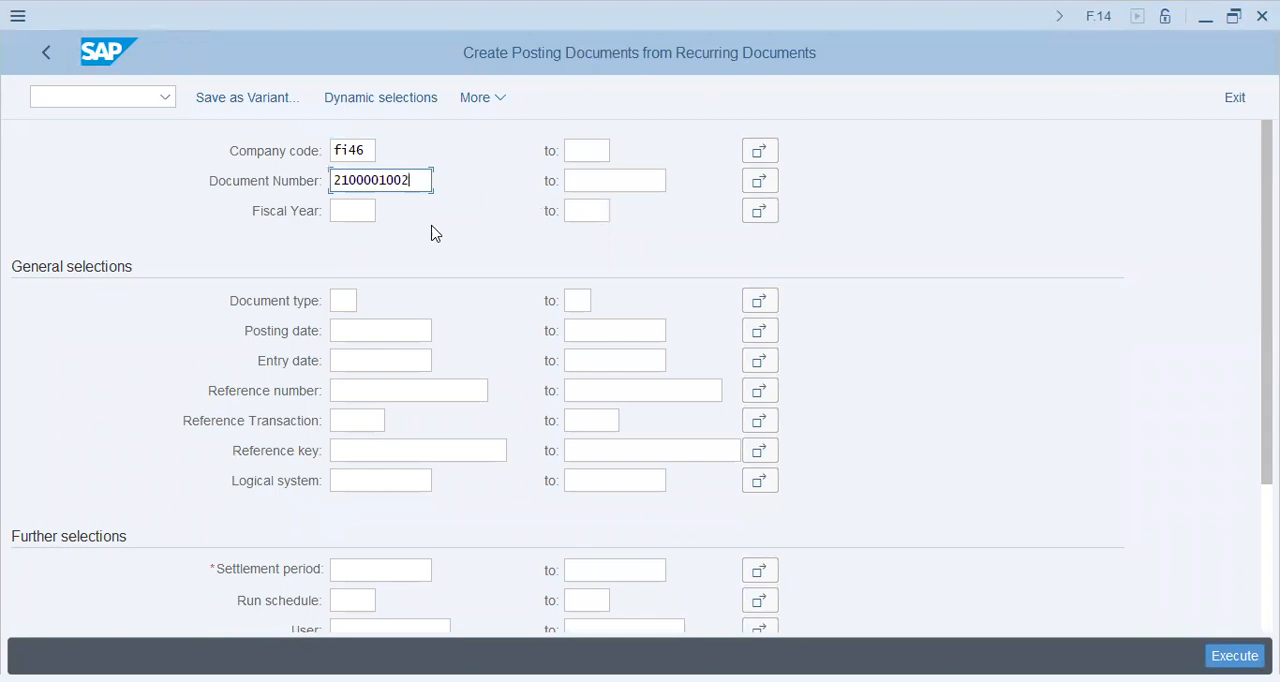
scroll(1031, 546, down, 2)
click(386, 471)
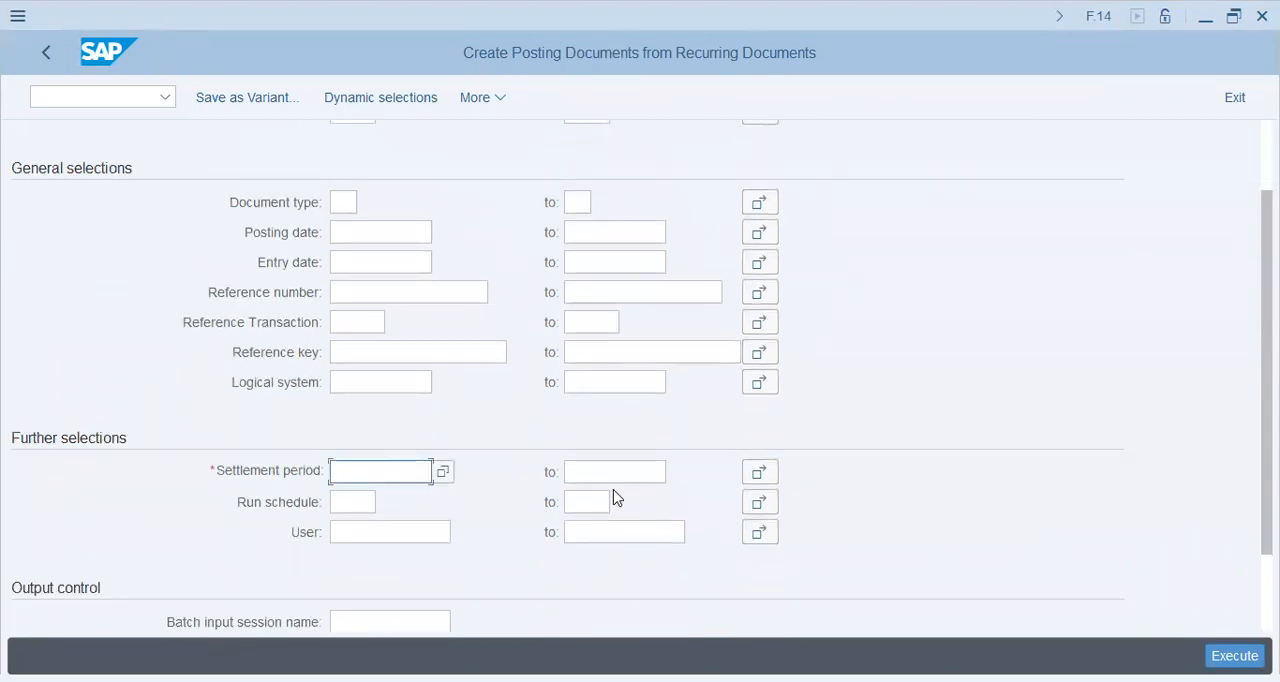
text(01)
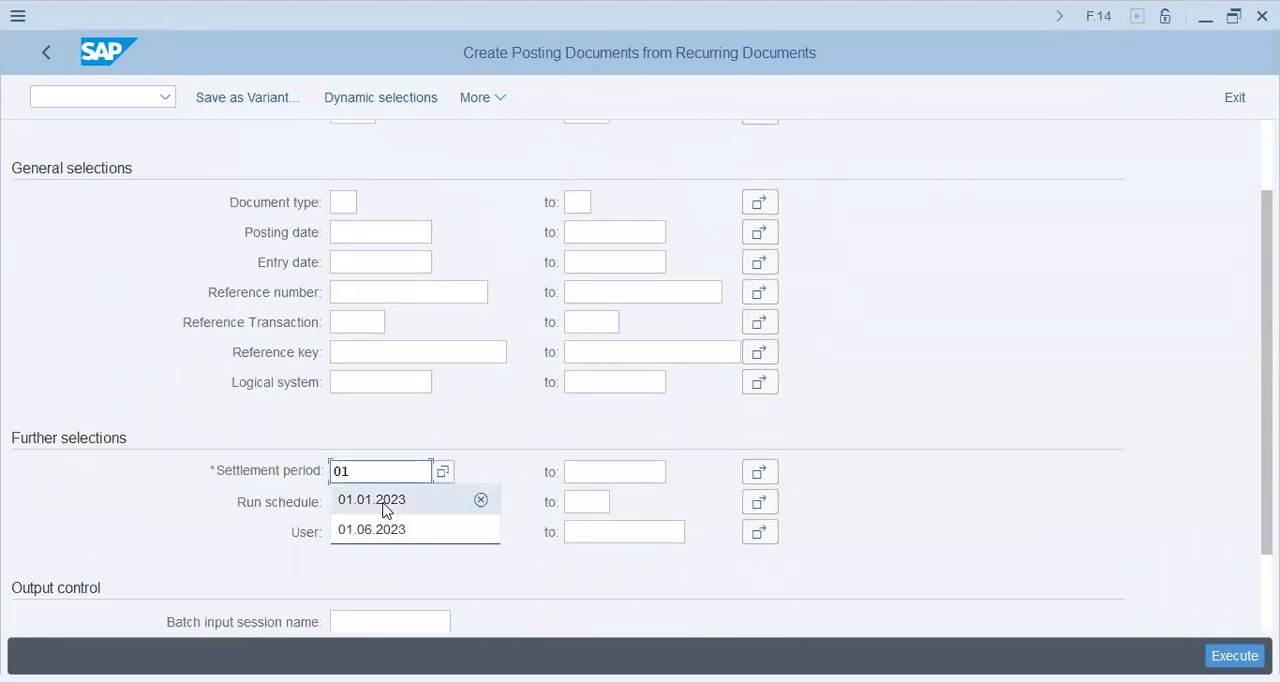
click(413, 499)
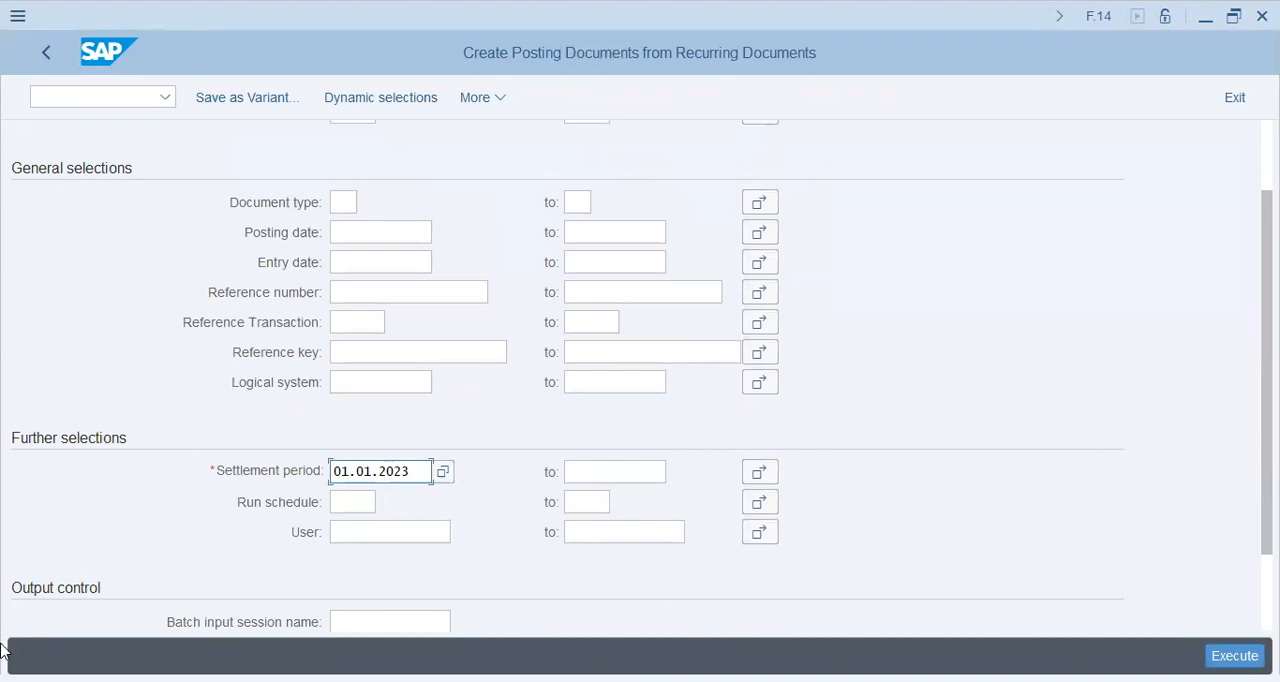
key(F8)
Enter INSURANCE as the batch input session name and execute the report again.
scroll(340, 600, down, 4)
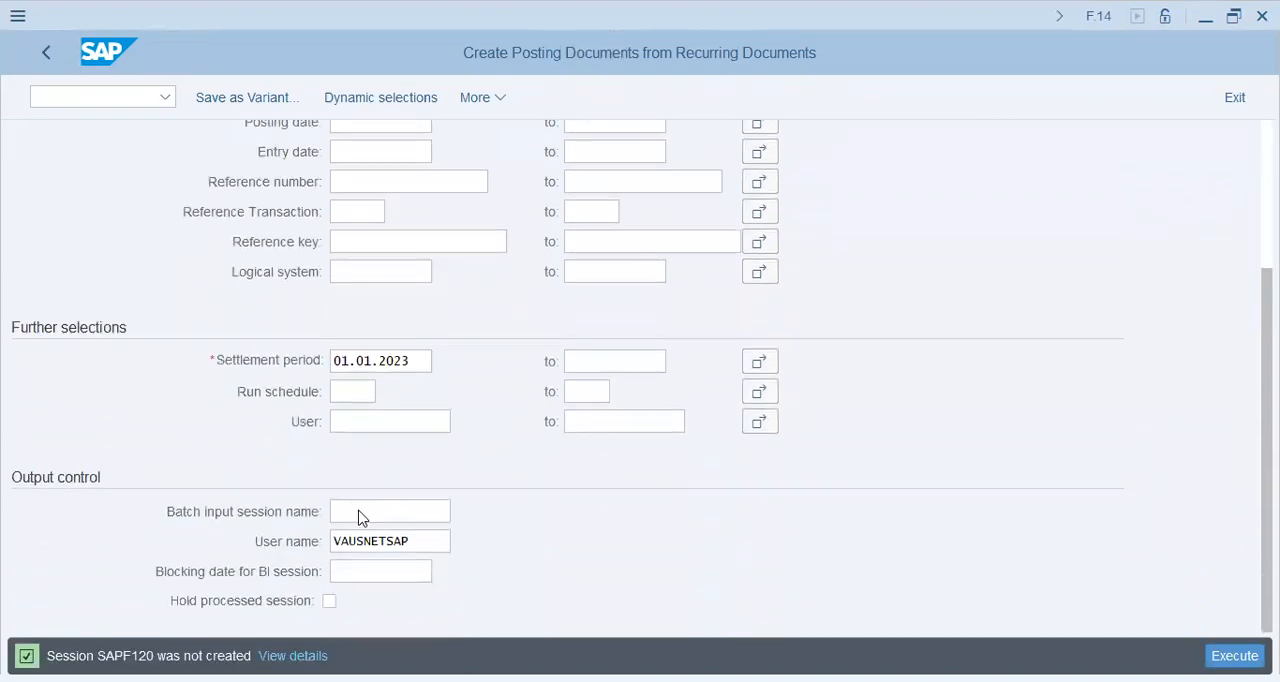
click(360, 517)
click(394, 251)
click(1232, 656)
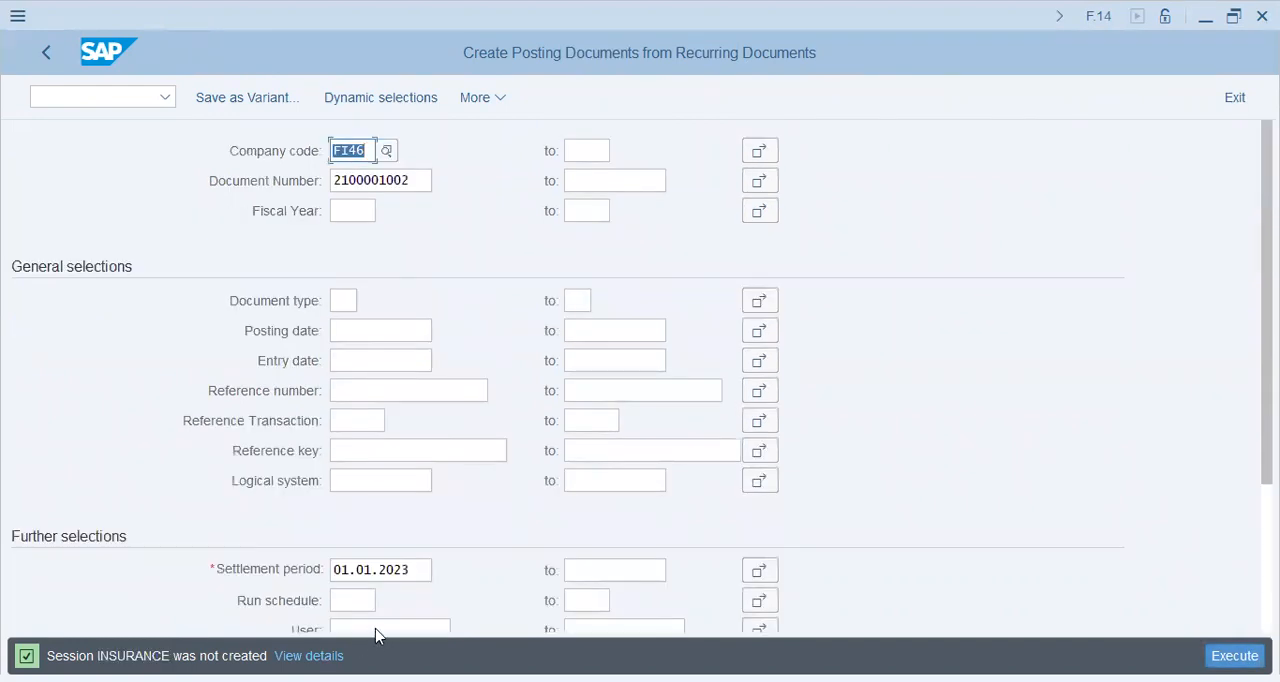
Set the settlement period to 01.02.2023 and execute to generate the INSURANCE batch input session.
drag(423, 571, 220, 571)
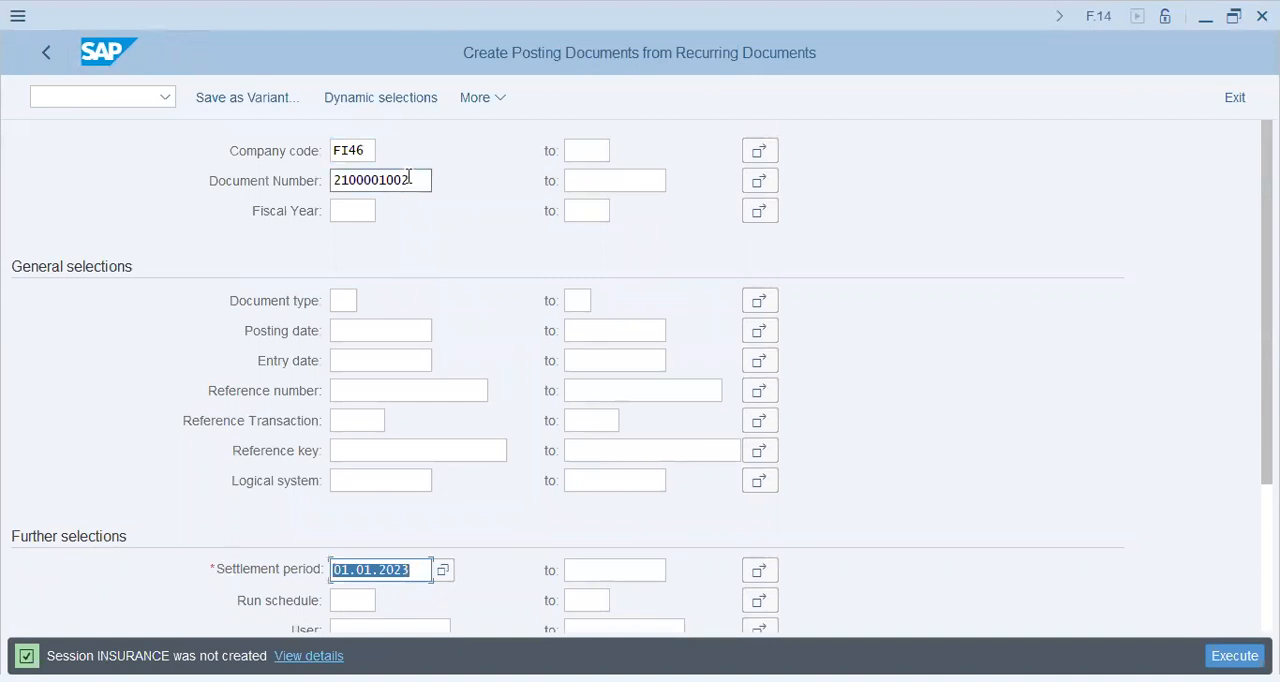
drag(409, 178, 177, 197)
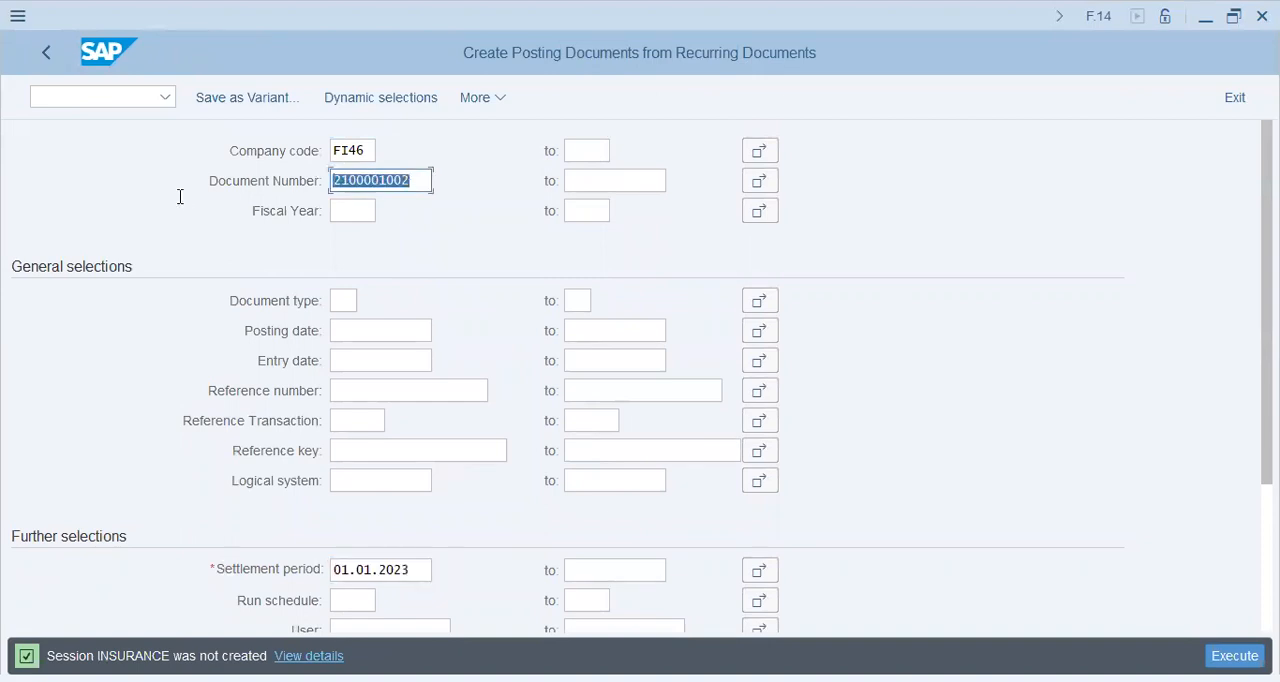
click(342, 569)
drag(335, 569, 356, 570)
text(02)
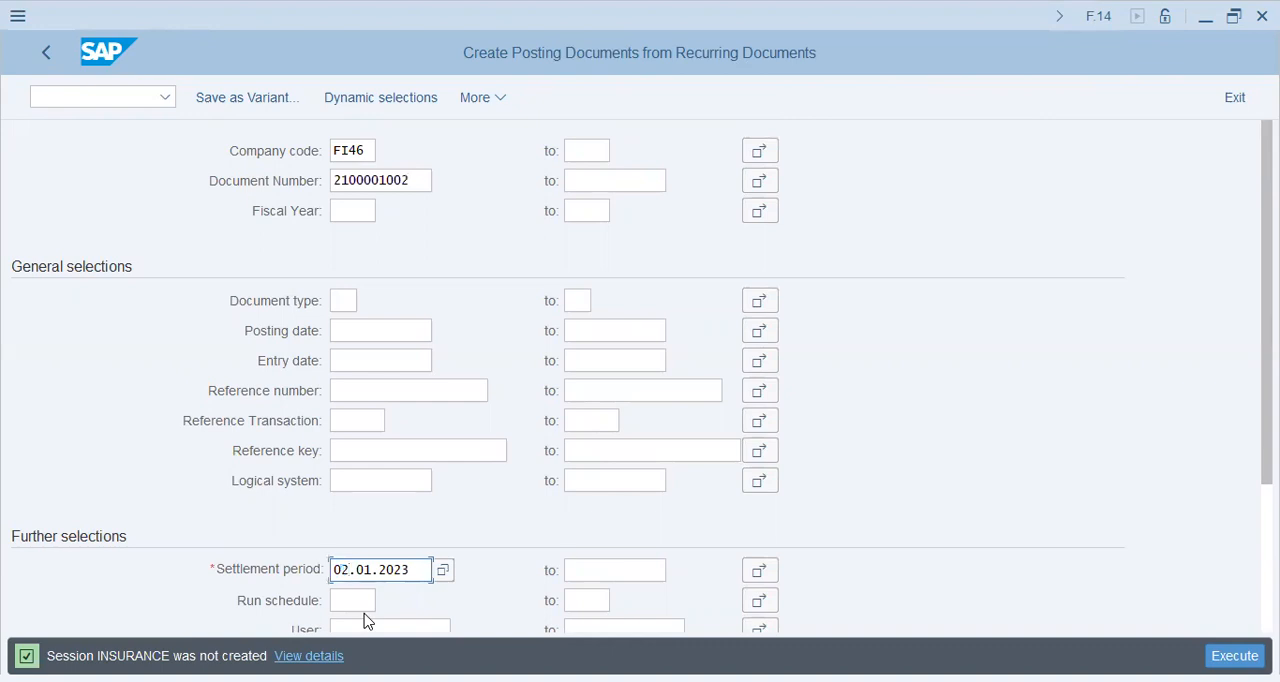
drag(366, 573, 374, 572)
text(2)
key(Return)
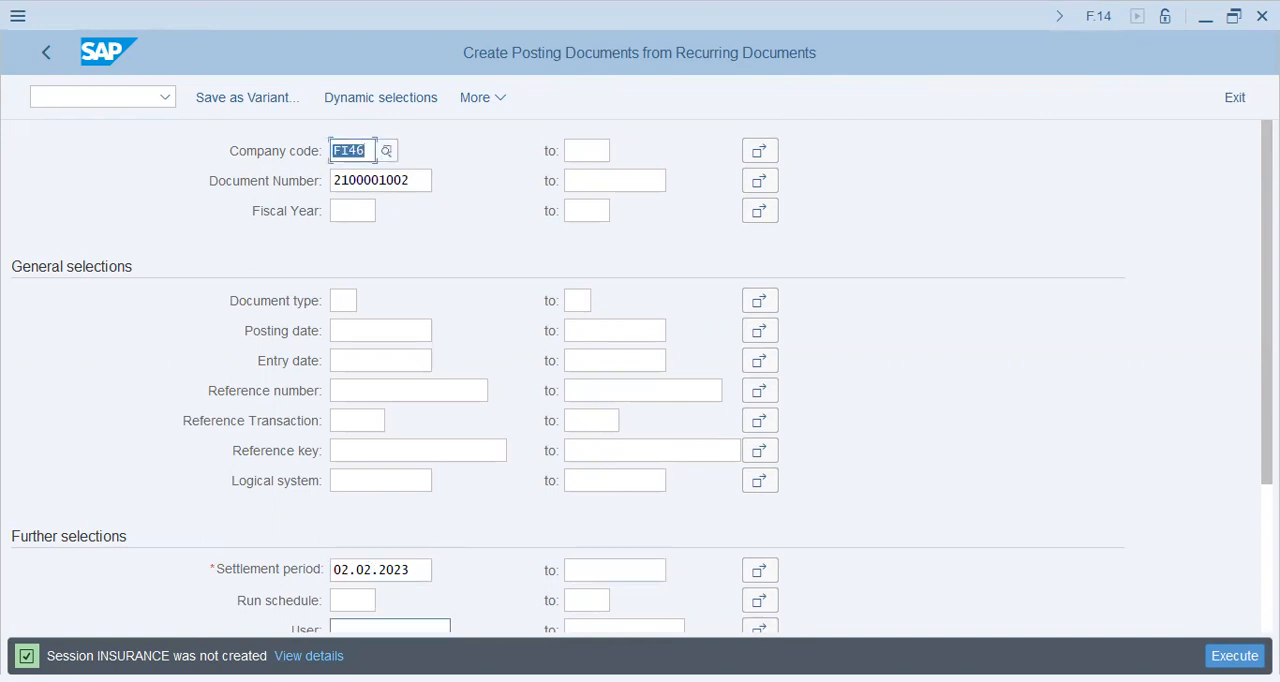
click(342, 571)
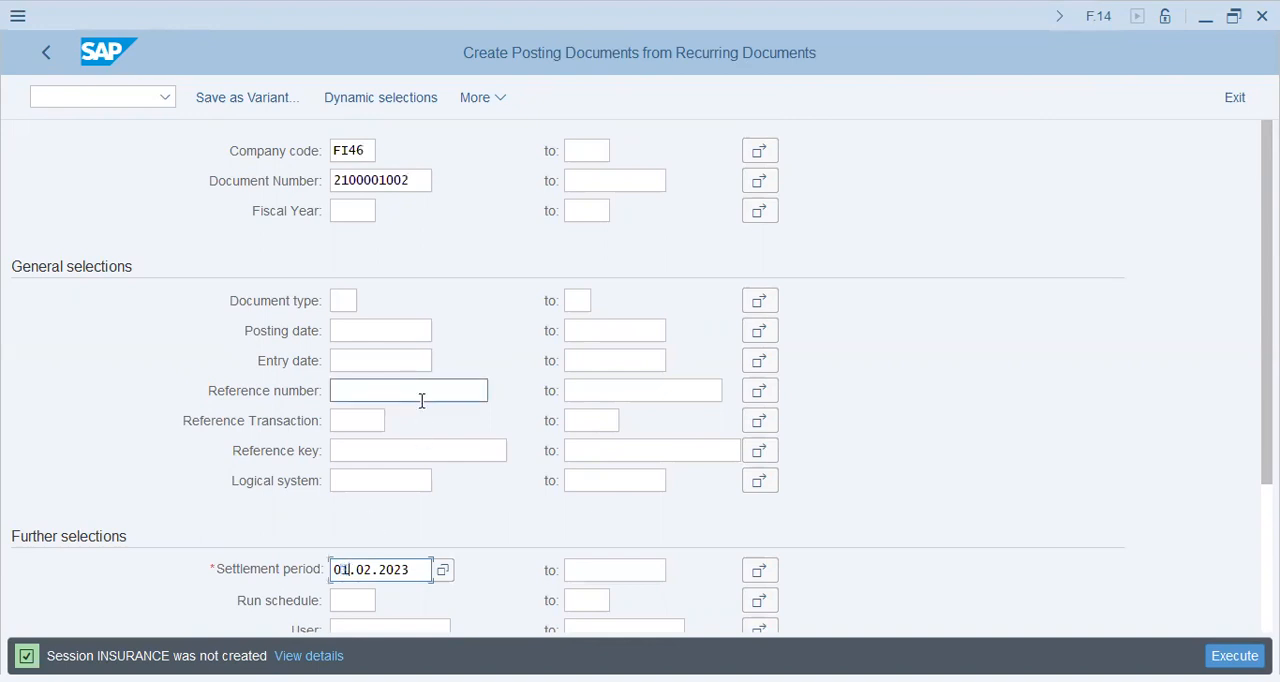
click(1234, 656)
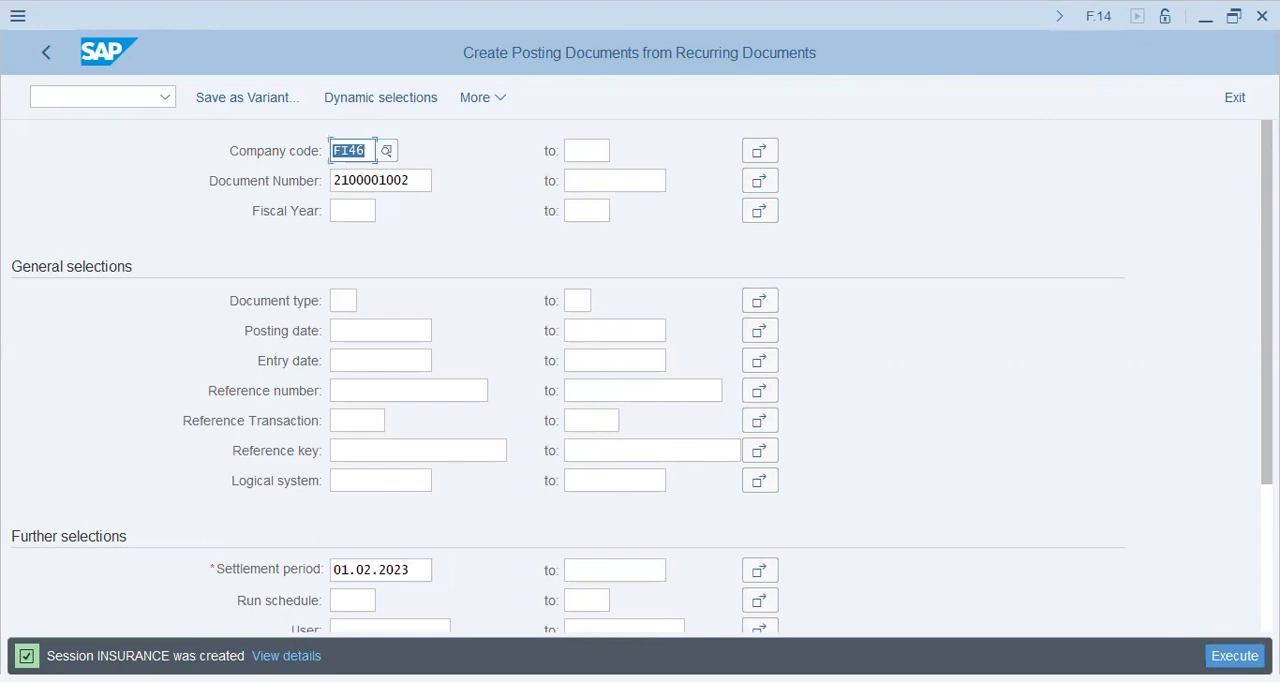
click(100, 97)
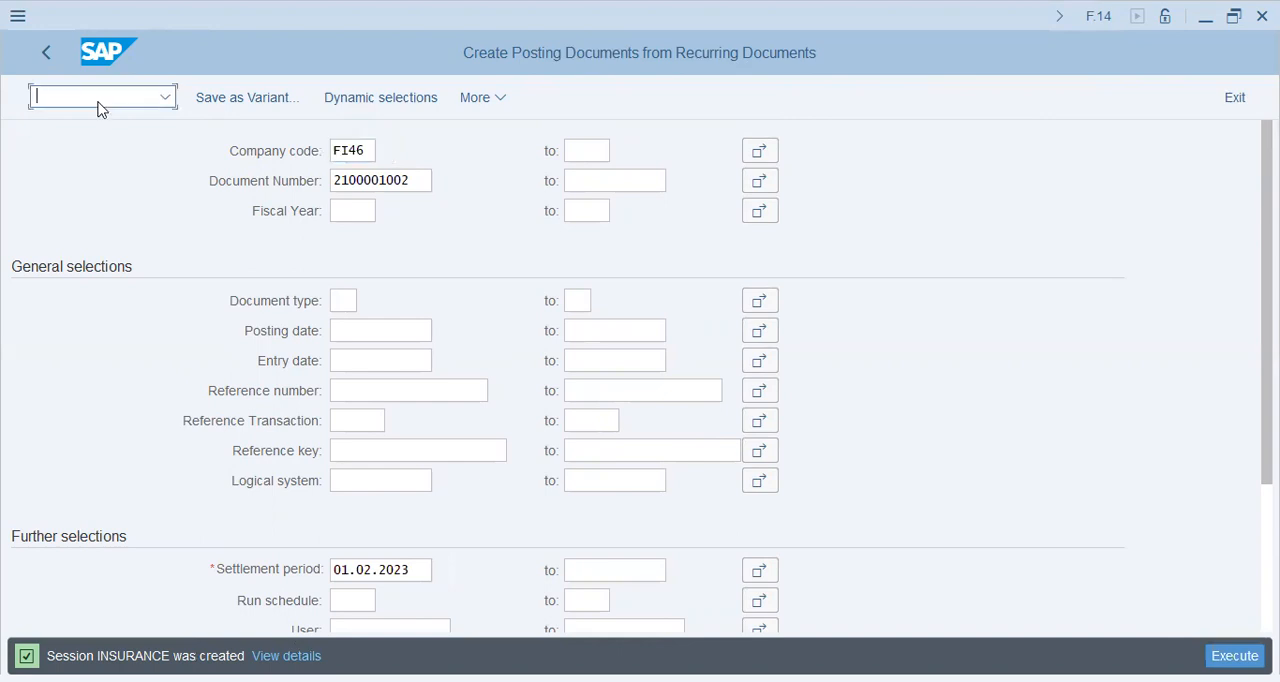
text(/nfbd2)
key(Return)
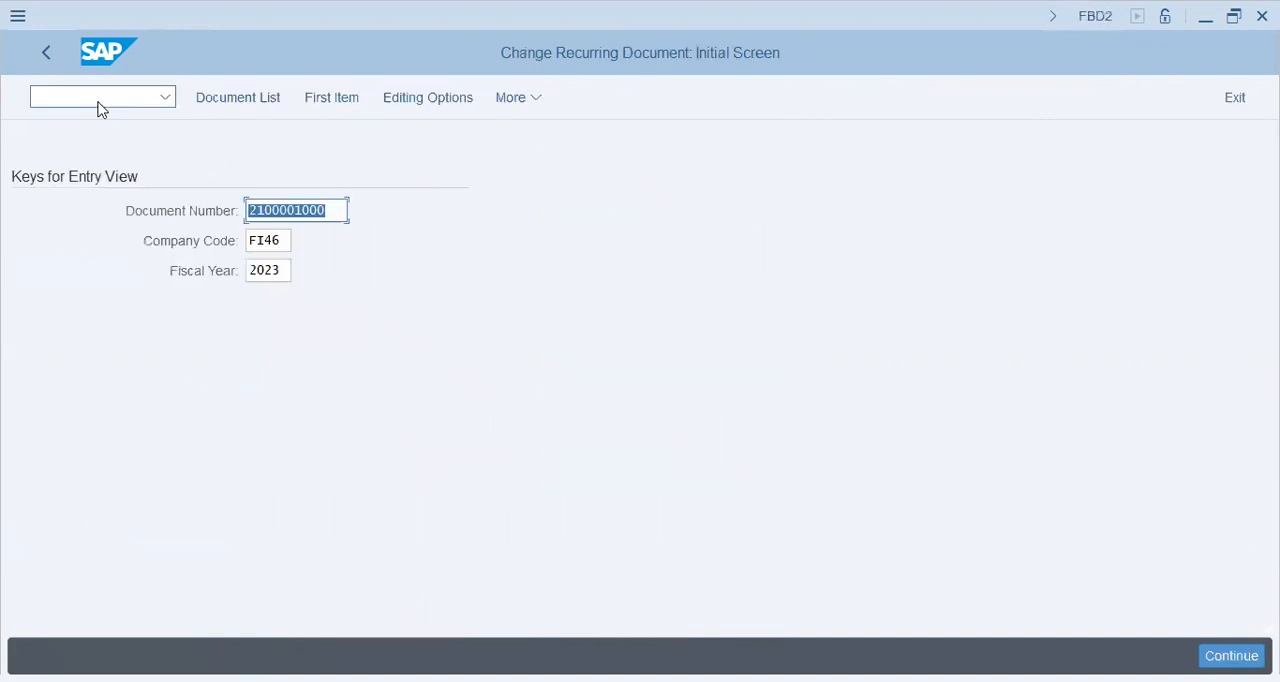
click(336, 212)
key(BackSpace)
text(2)
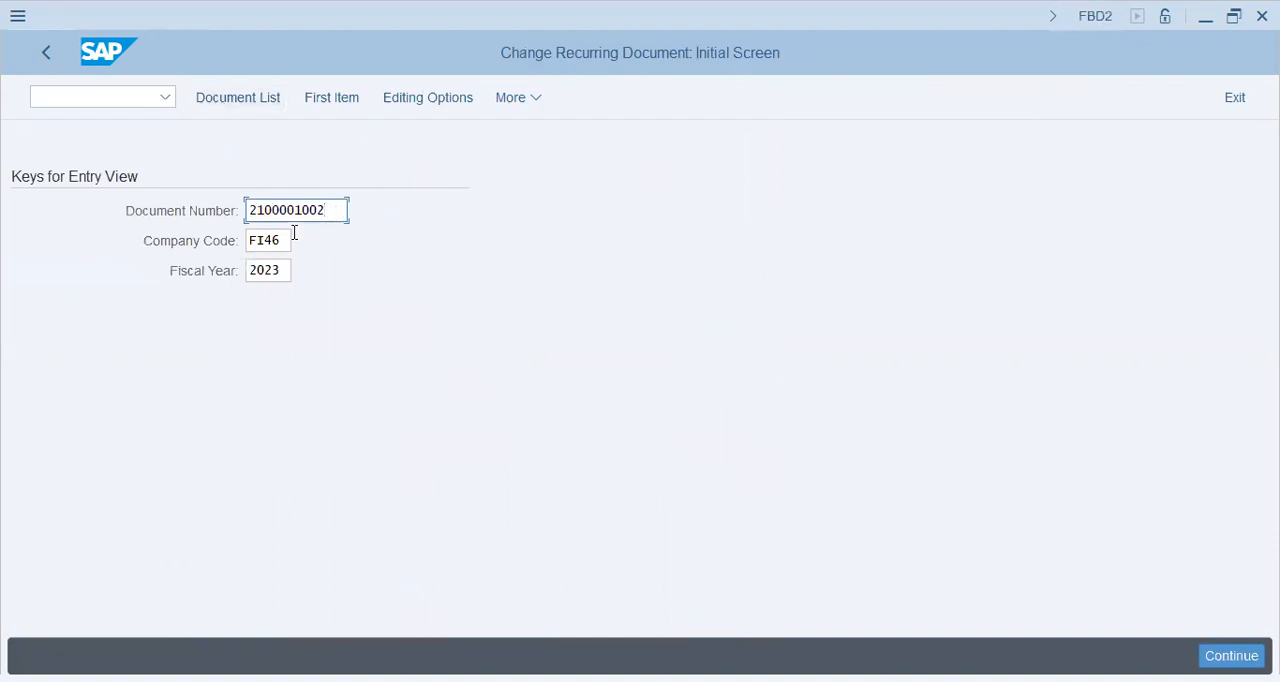
key(Return)
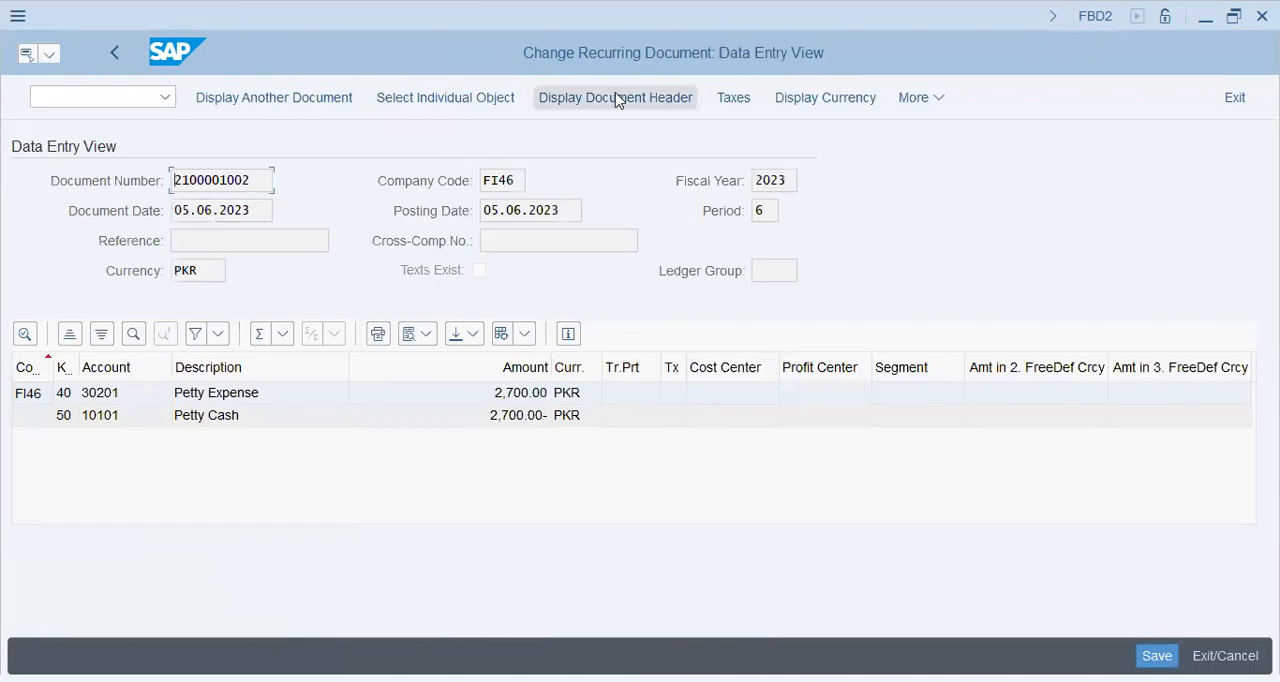
View the recurring document's header details, then close the header dialog.
click(617, 100)
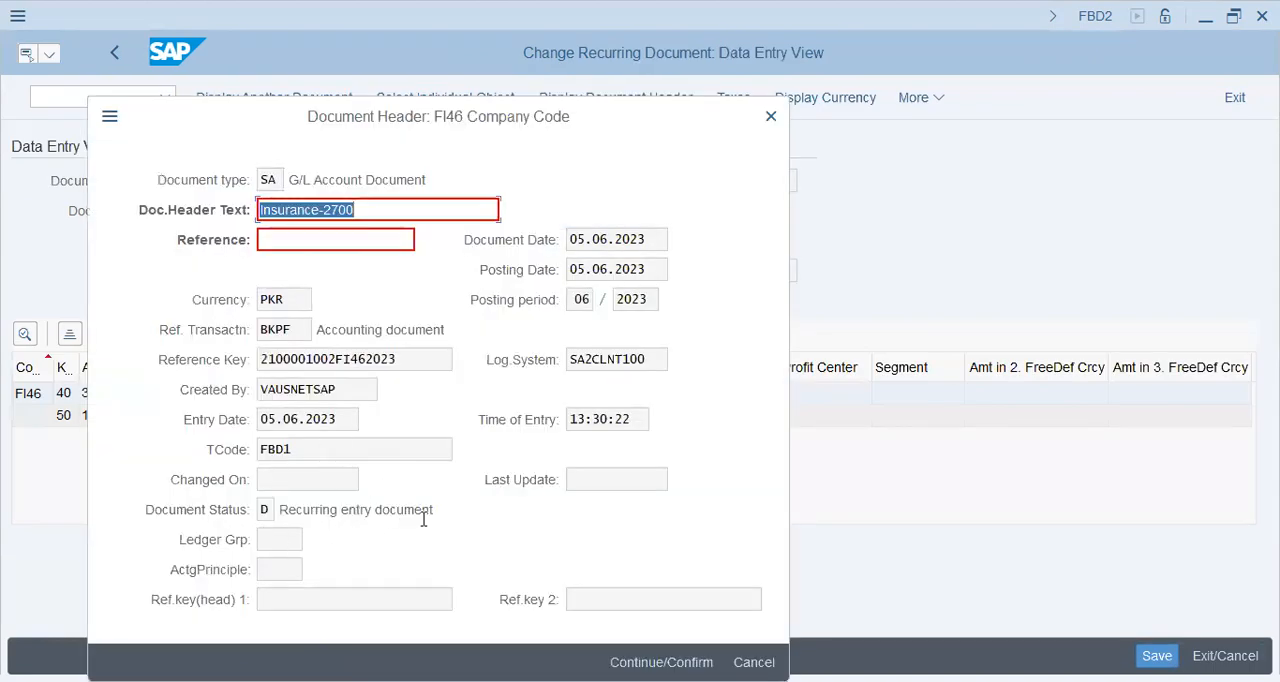
drag(341, 517, 581, 517)
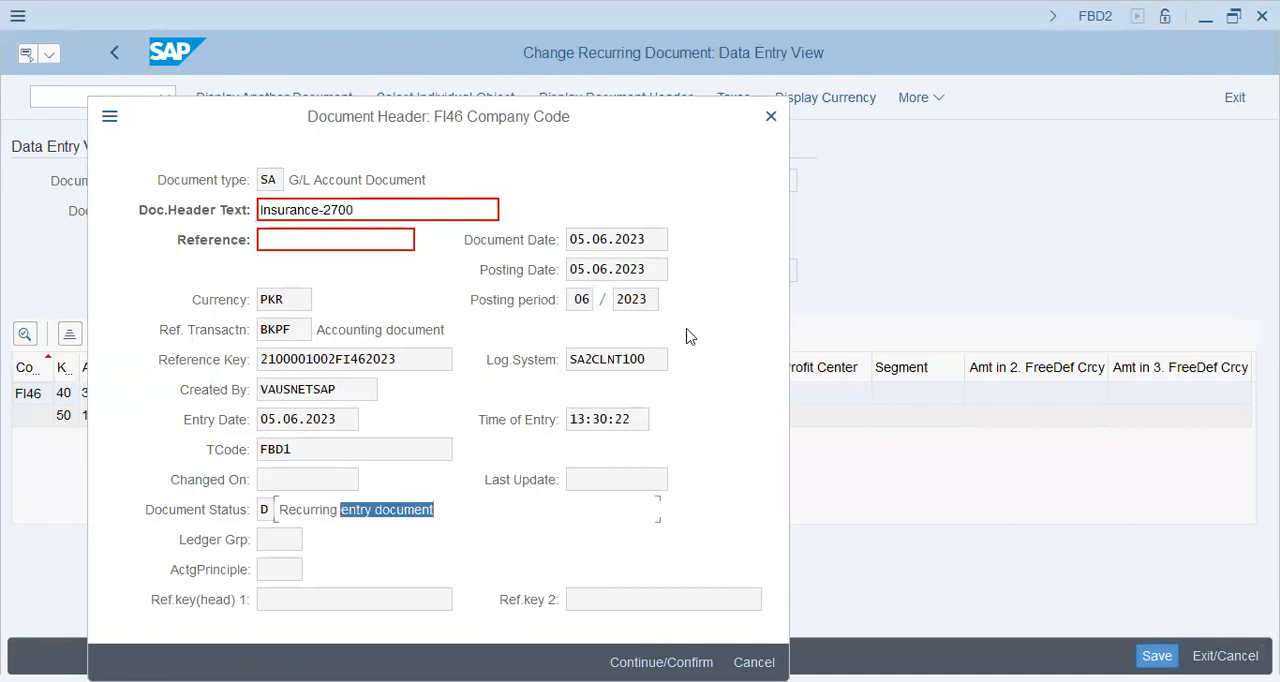
click(775, 116)
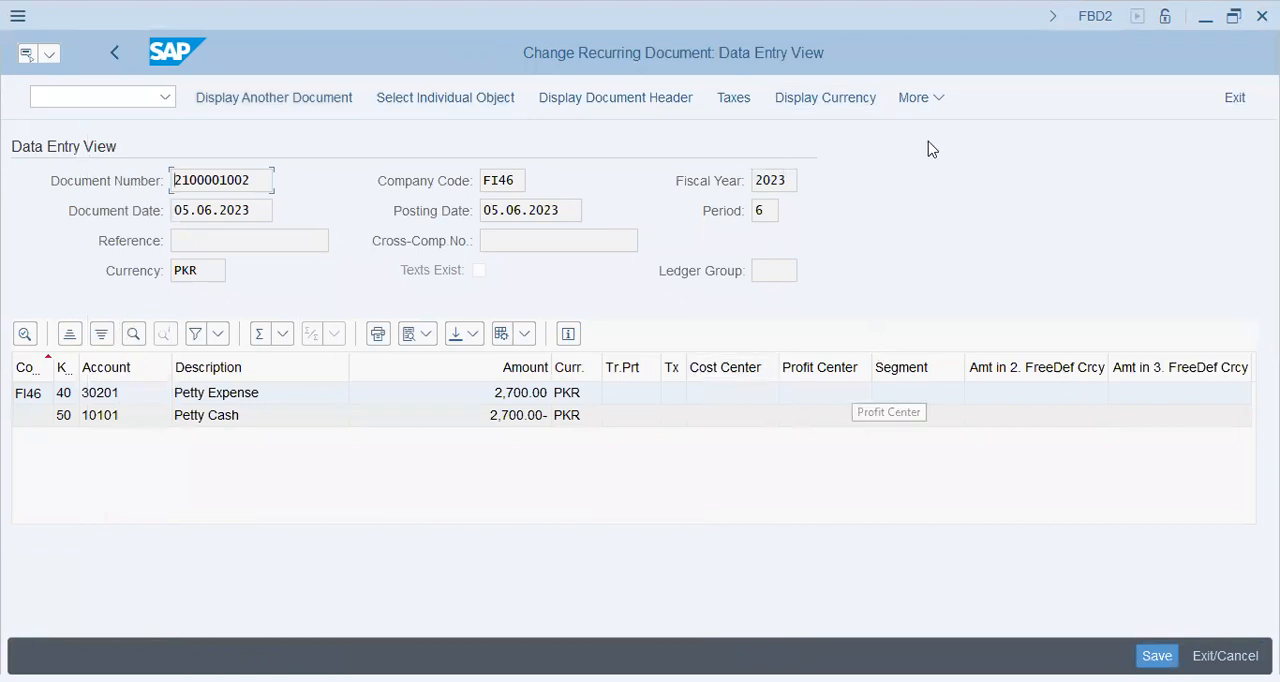
Open the recurring entry data and review its run dates, interval and run date fields.
click(912, 100)
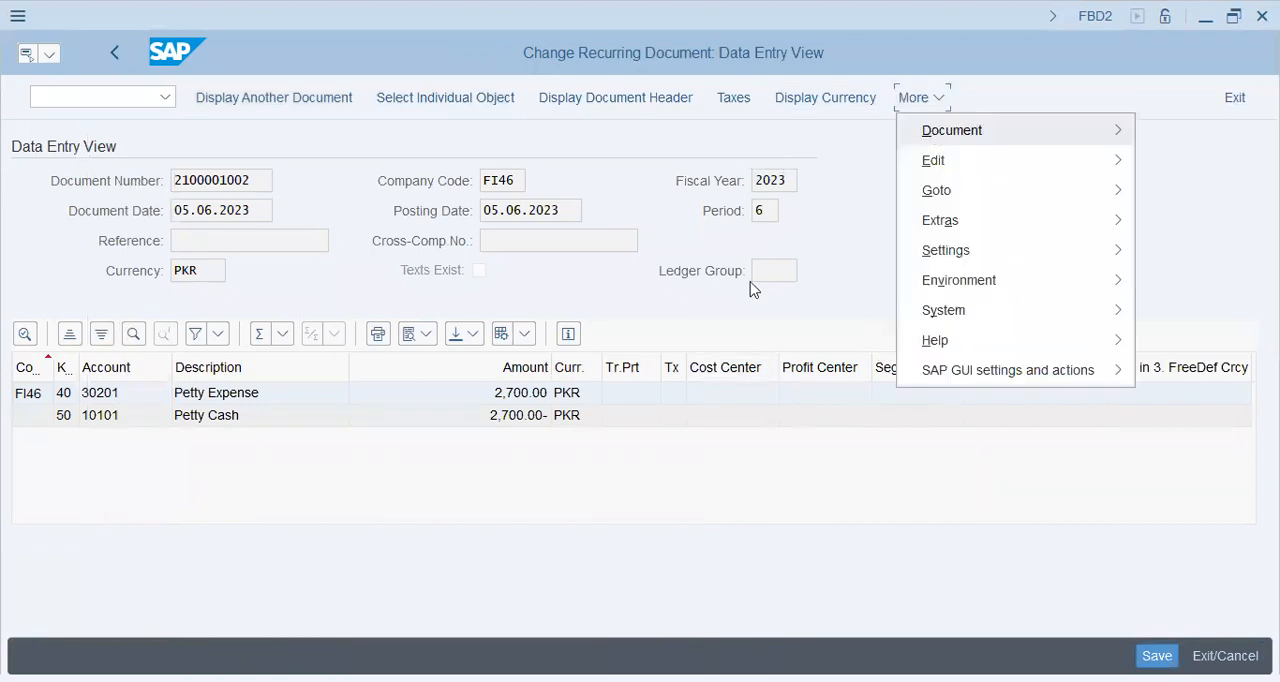
mouse_move(940, 130)
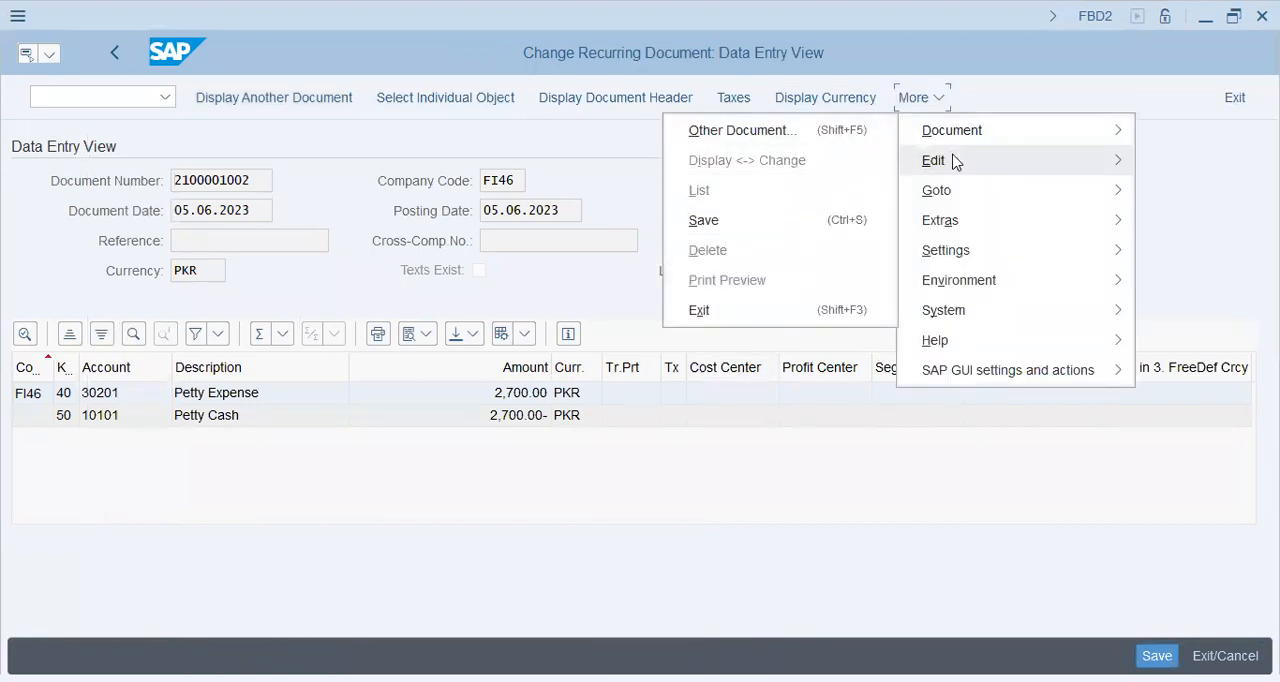
mouse_move(955, 162)
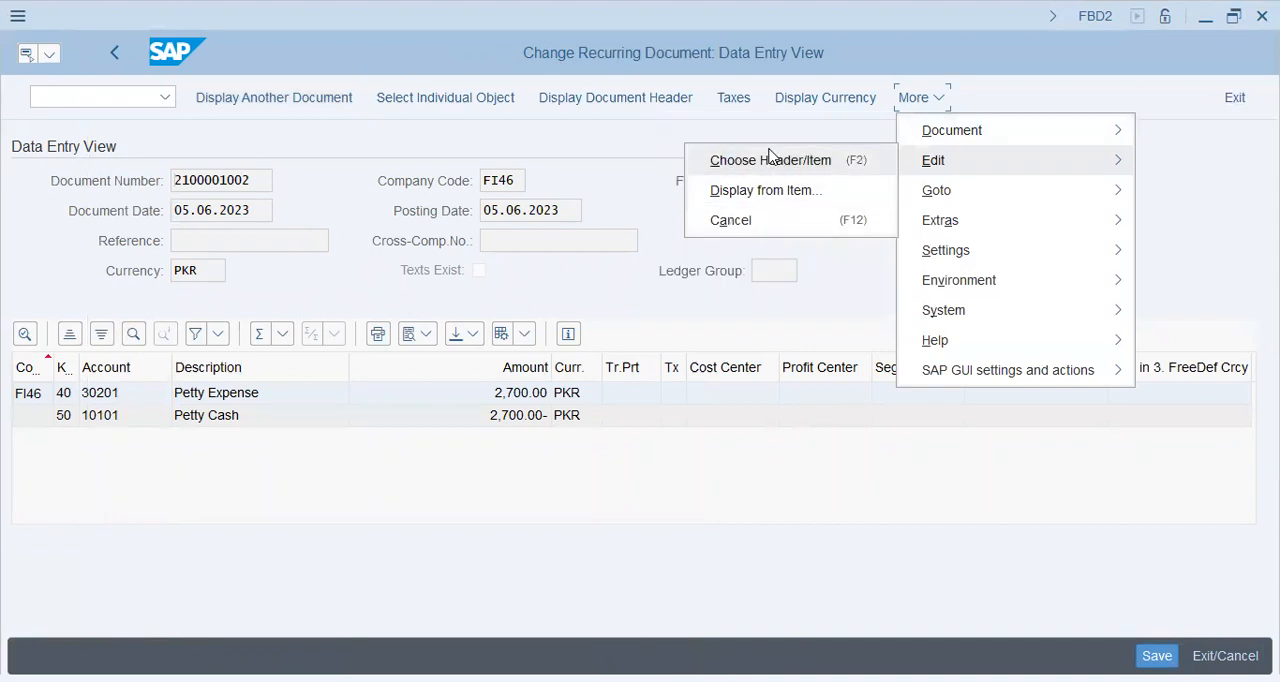
mouse_move(966, 200)
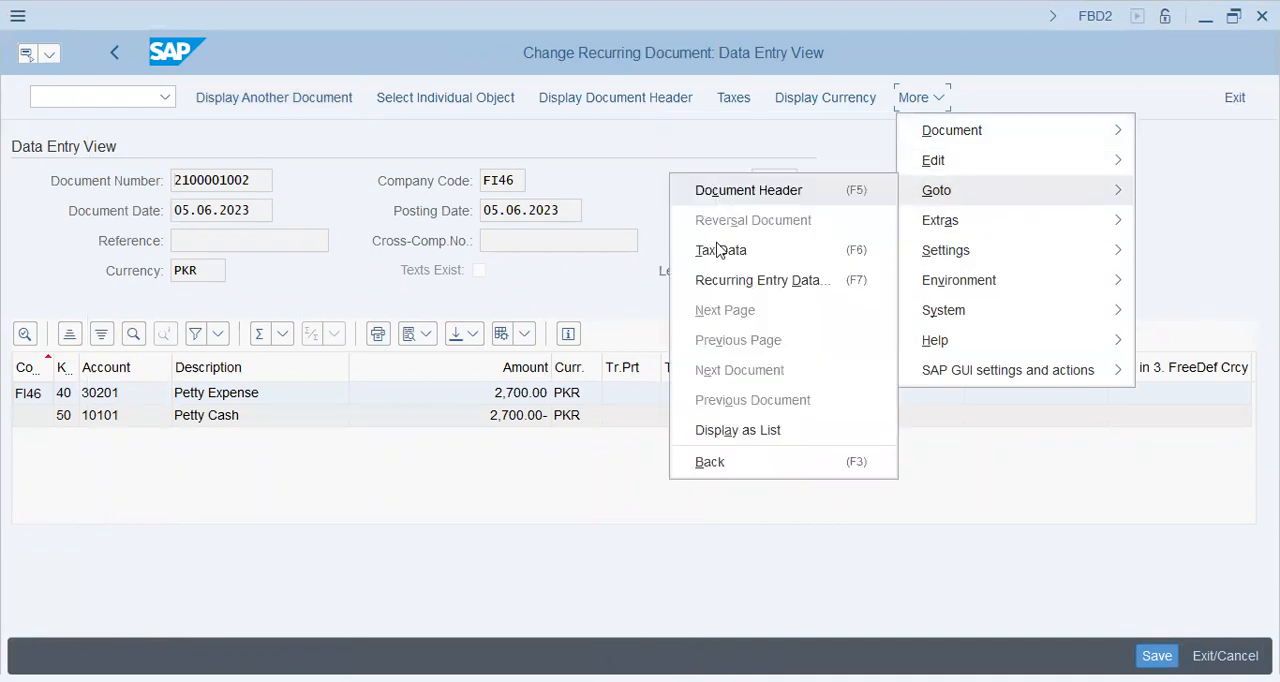
click(782, 284)
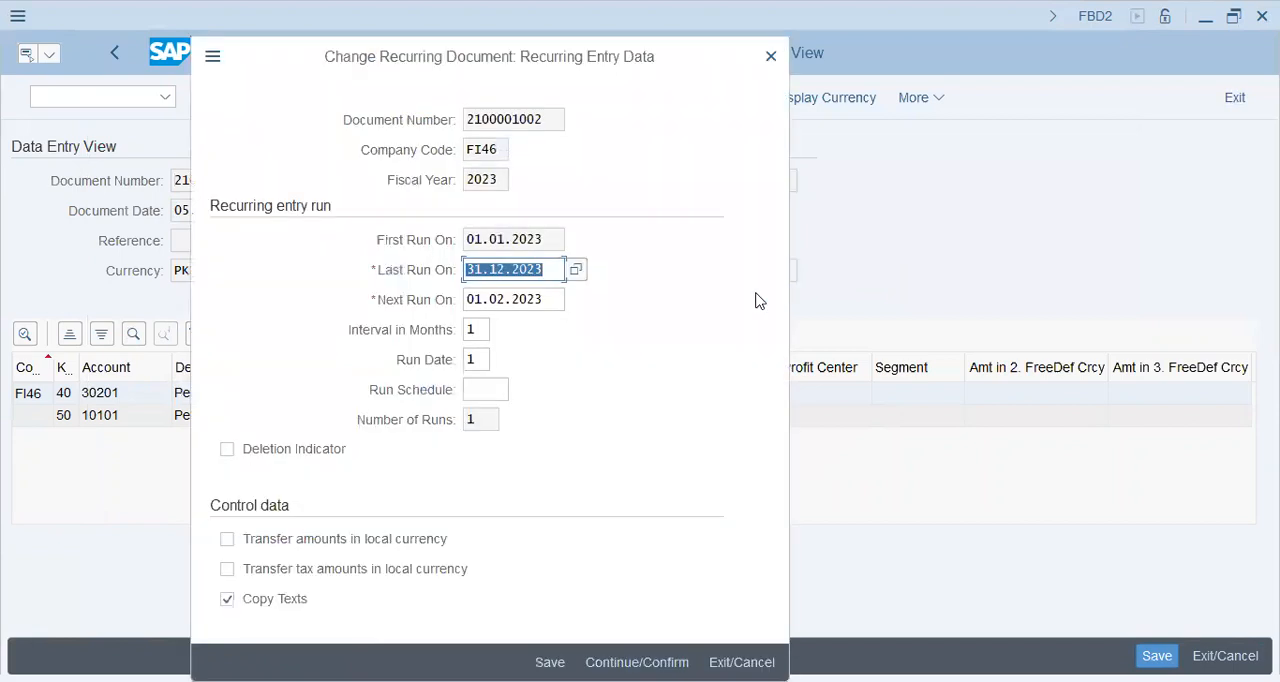
click(466, 302)
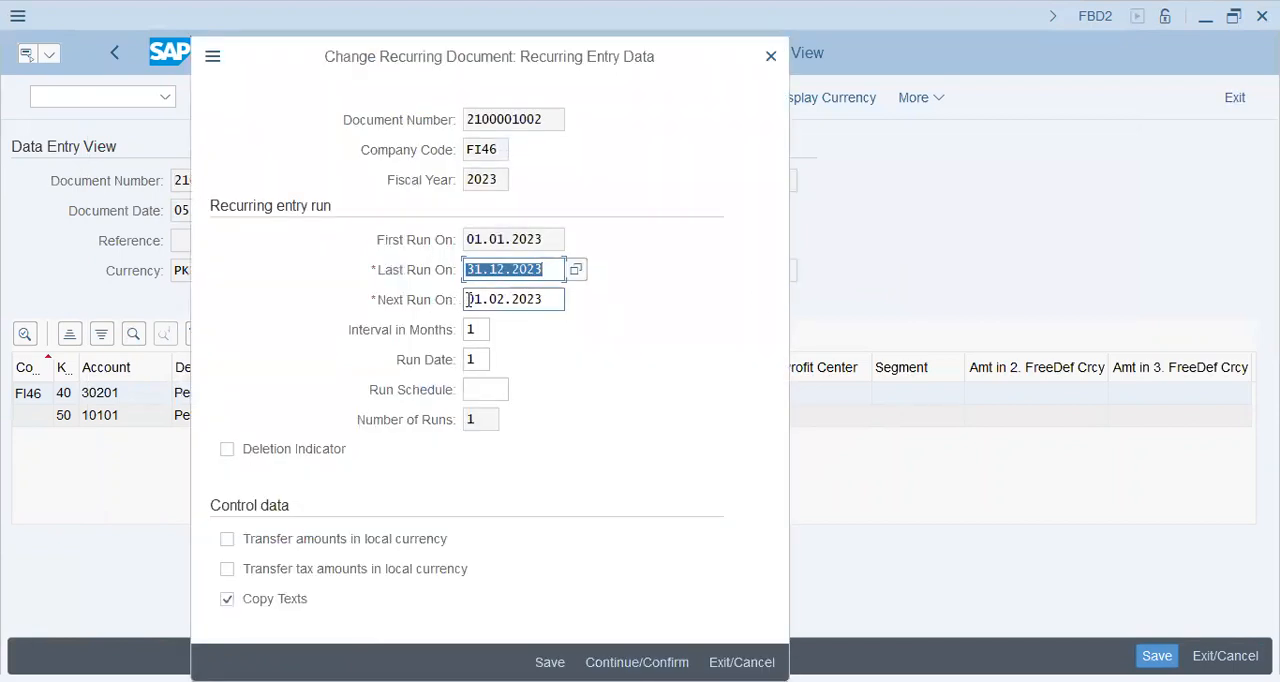
click(549, 267)
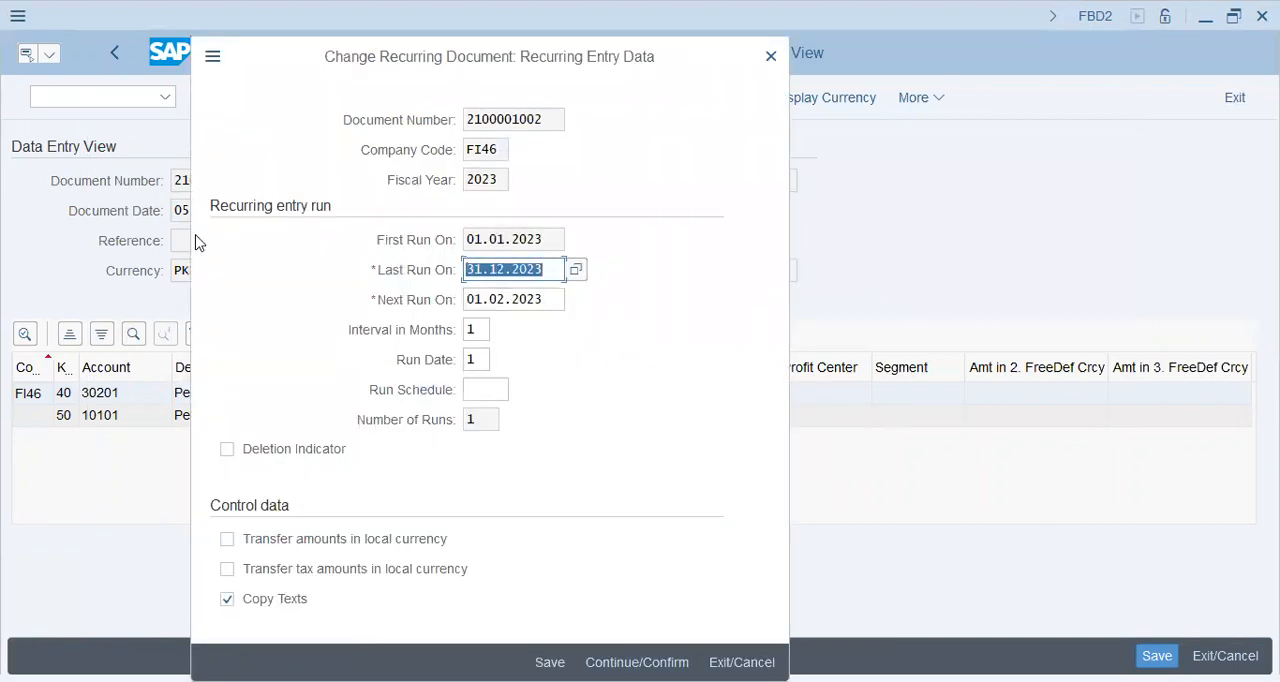
click(483, 328)
click(481, 358)
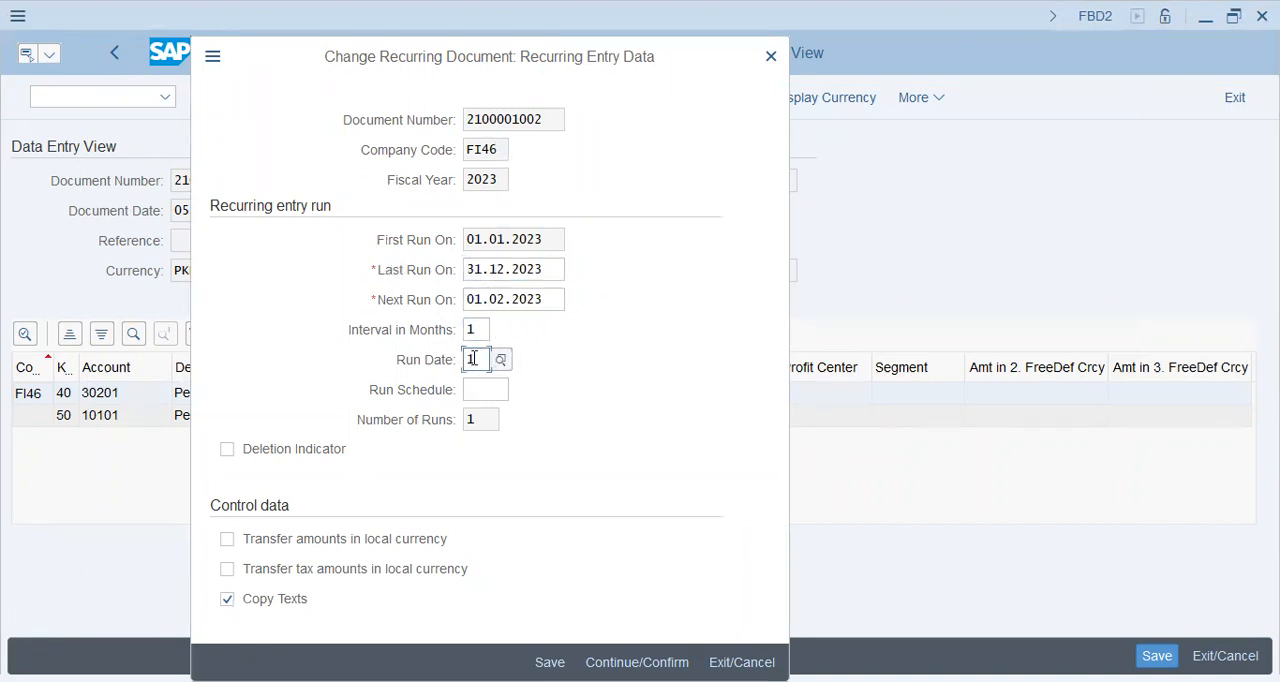
drag(479, 359, 398, 351)
click(797, 83)
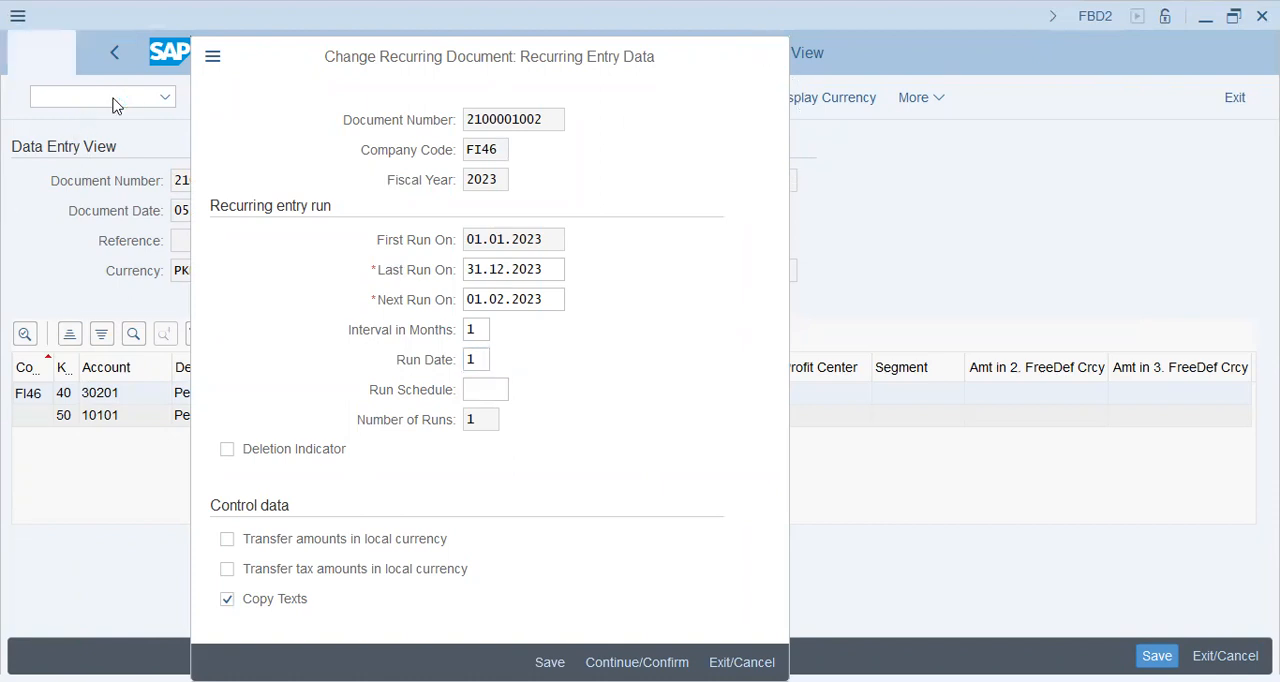
text(/nf)
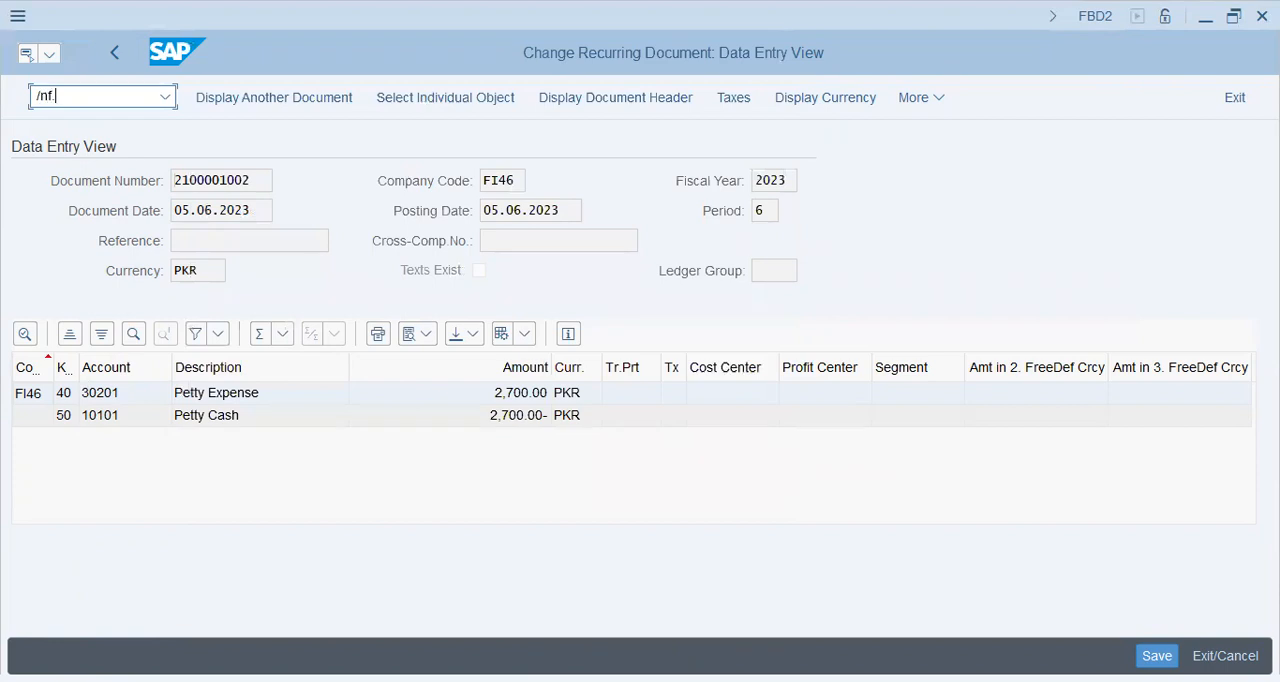
text(.14)
key(Return)
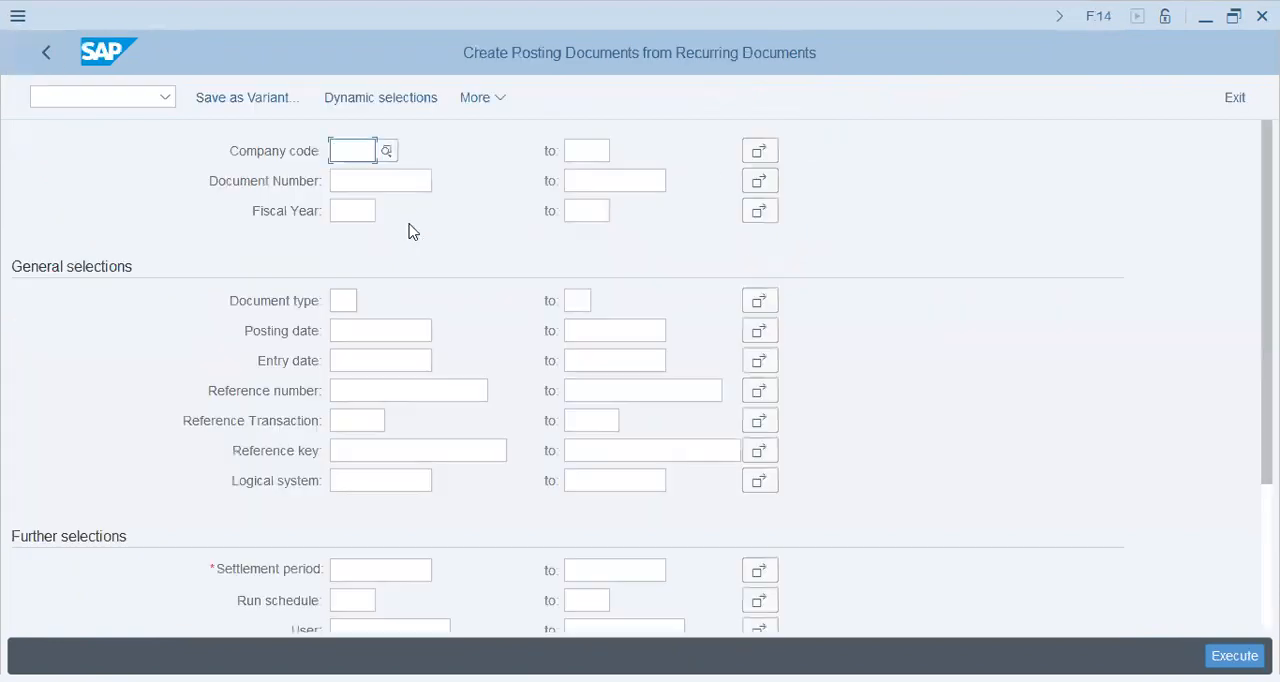
click(352, 179)
scroll(557, 497, down, 2)
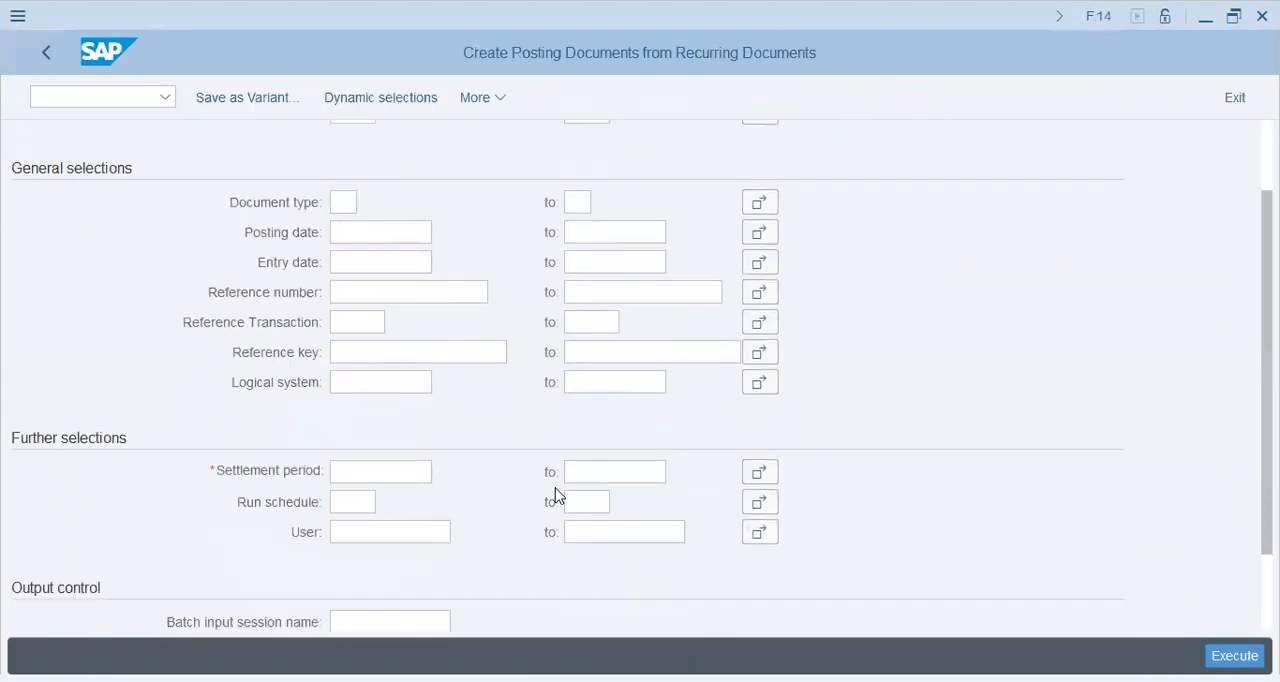
click(403, 472)
click(414, 116)
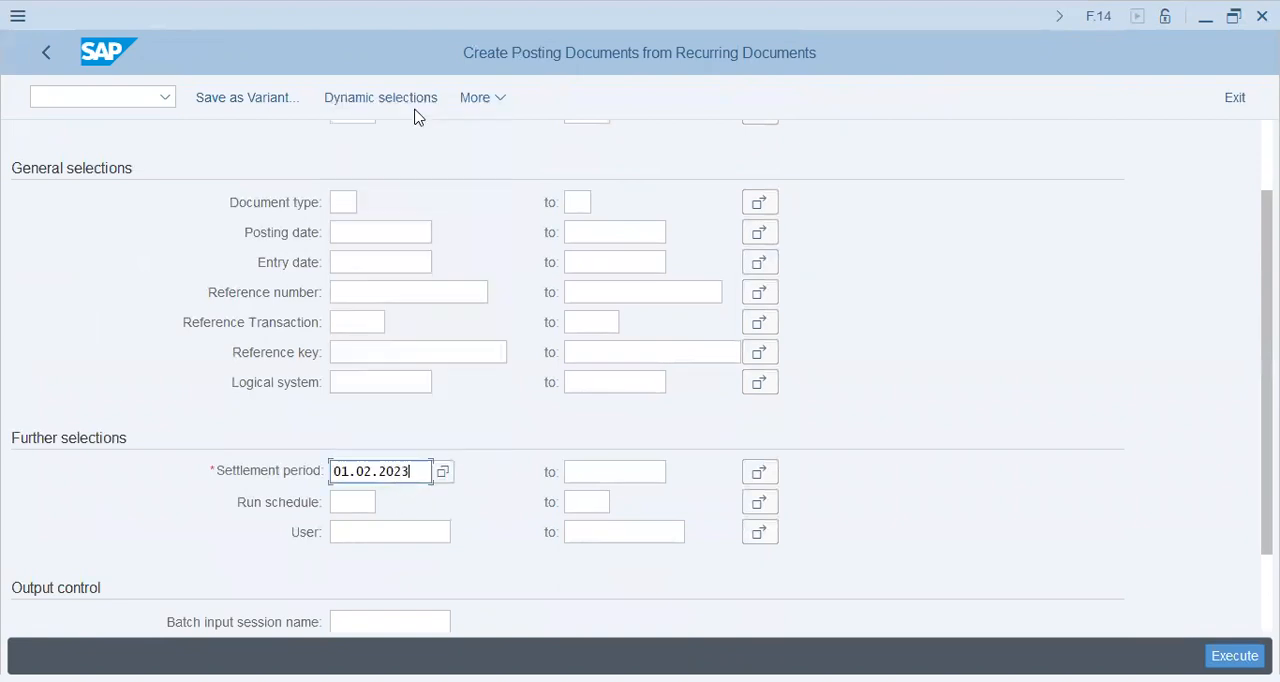
scroll(409, 409, up, 3)
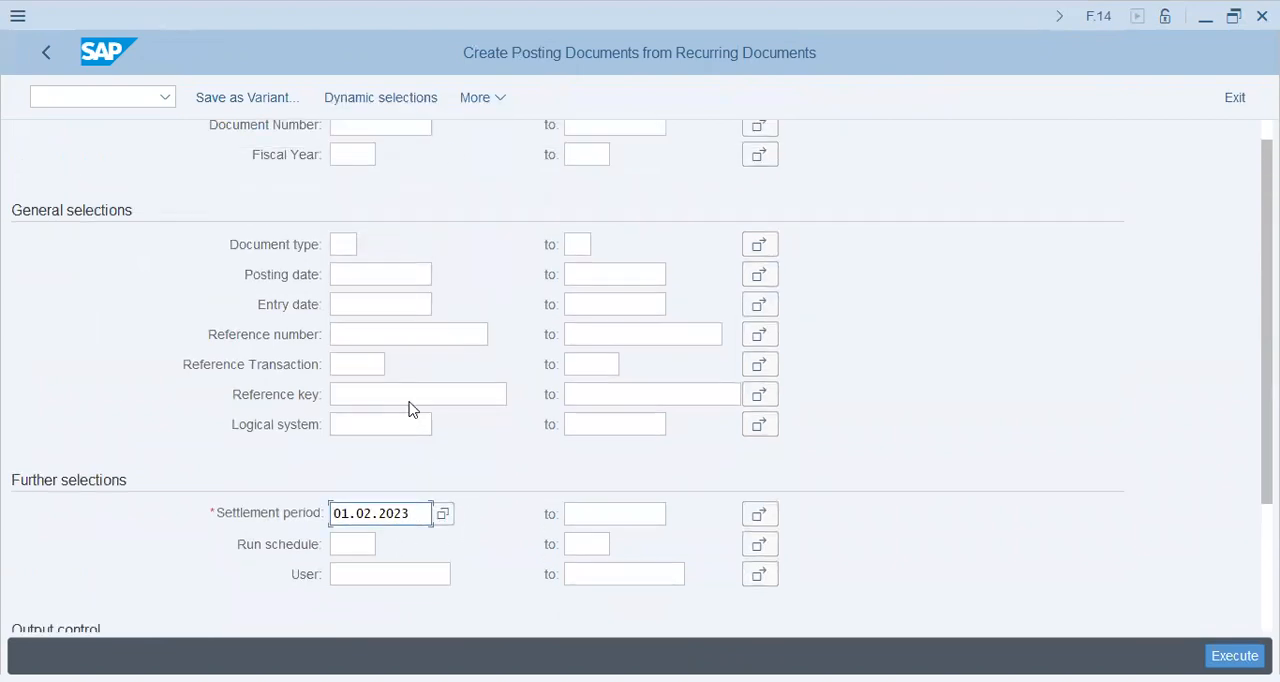
click(390, 180)
click(388, 209)
scroll(912, 486, down, 4)
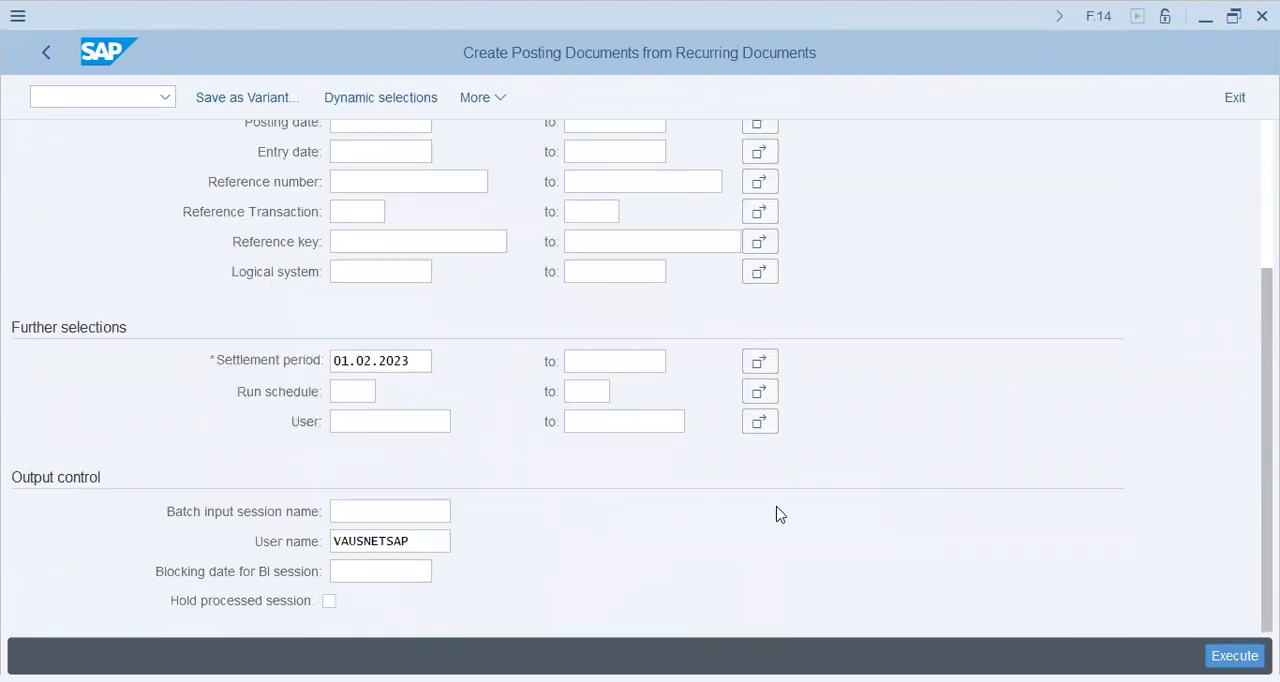
key(F8)
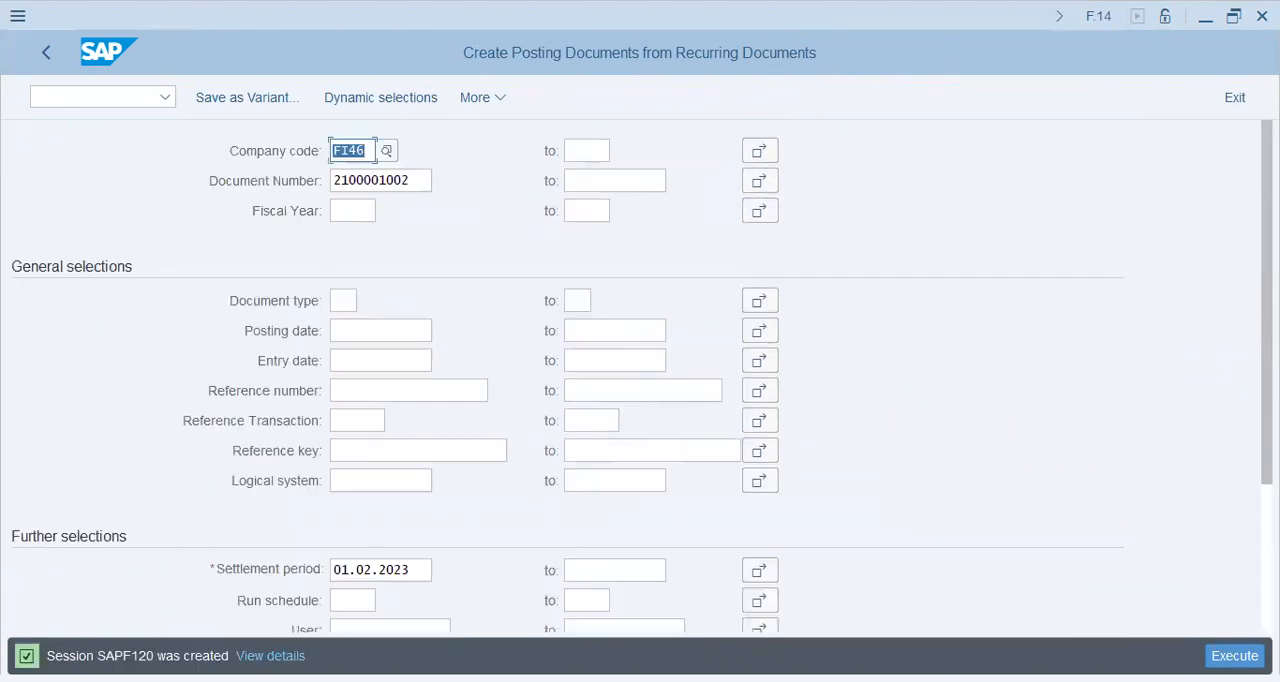
Open SM35 and review the batch input sessions, selecting the SAPF120 session, then leave the transaction.
click(118, 100)
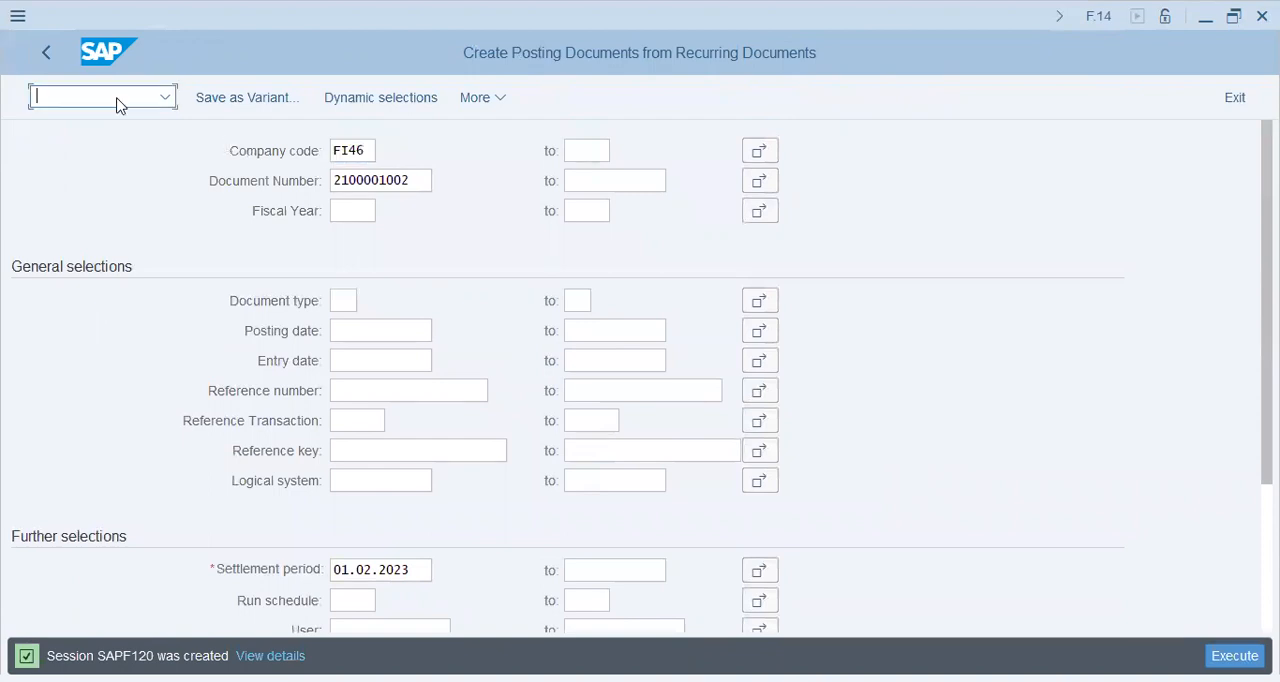
text(/nsm35)
key(Return)
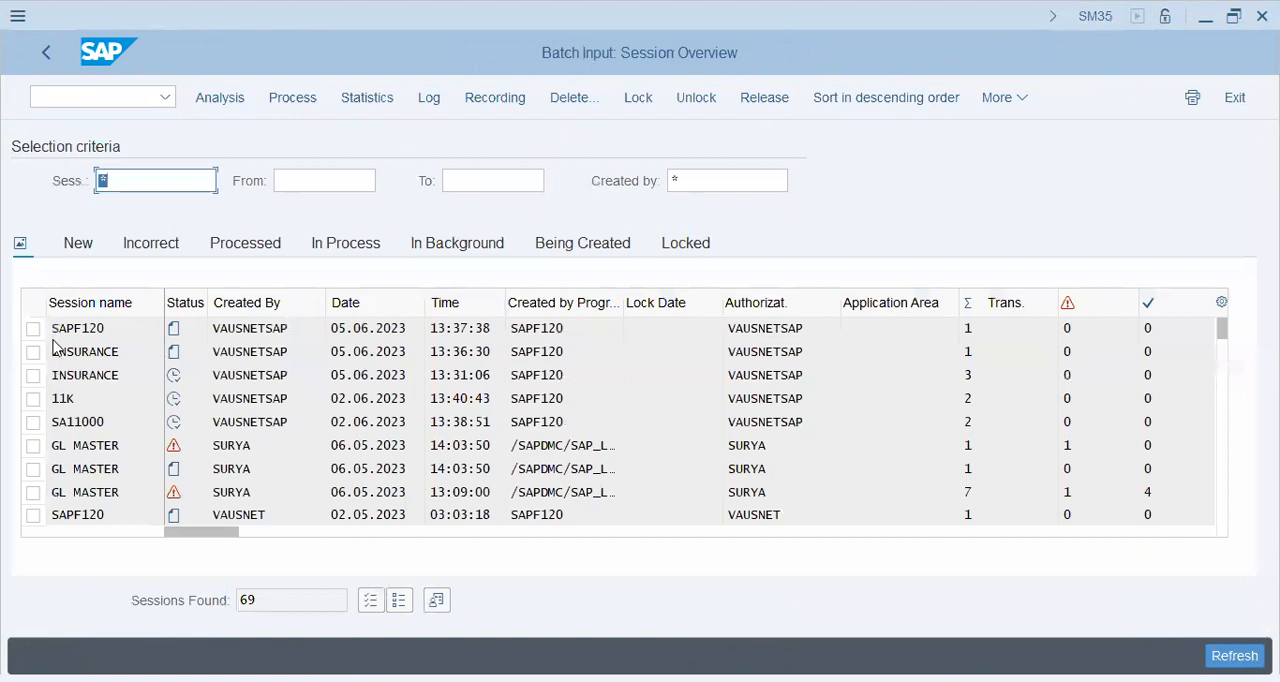
click(33, 329)
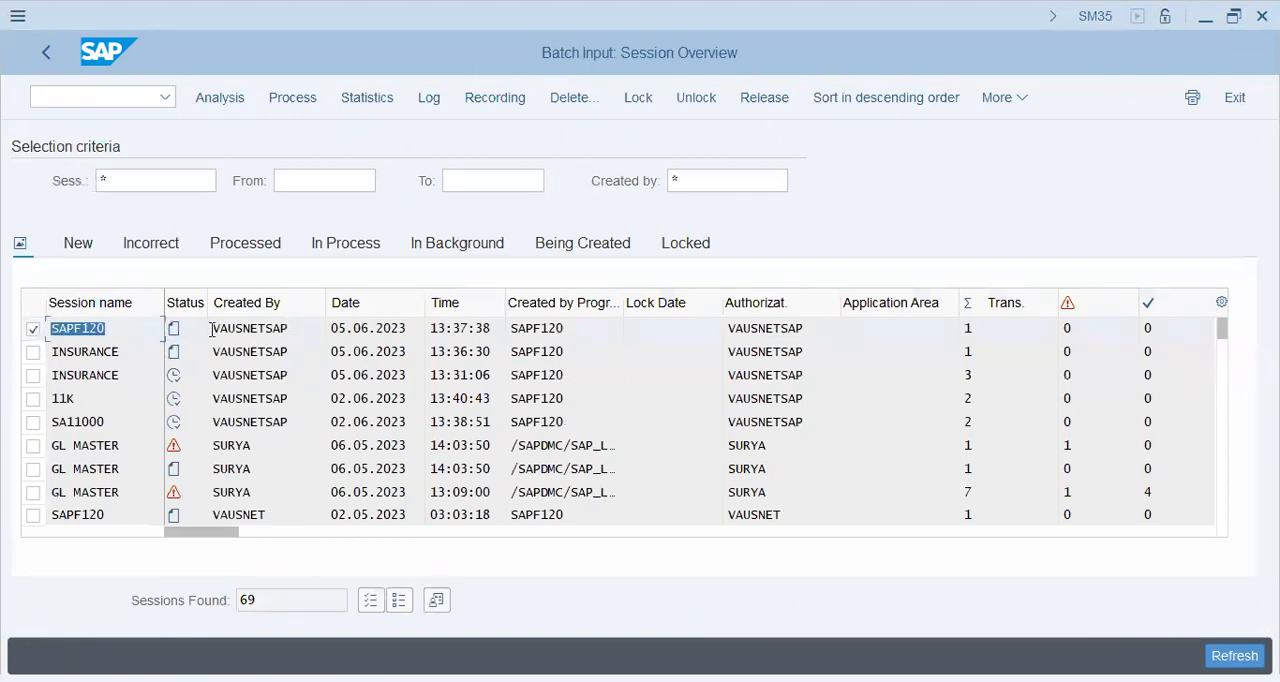
click(134, 354)
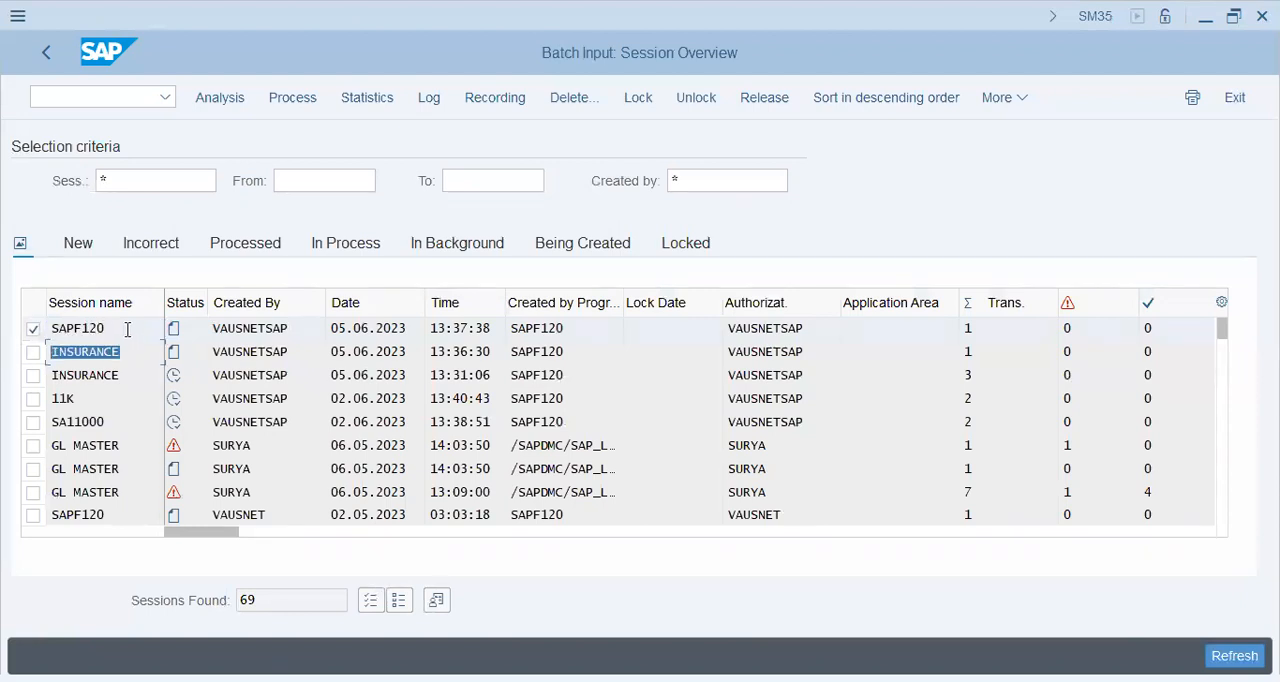
click(92, 328)
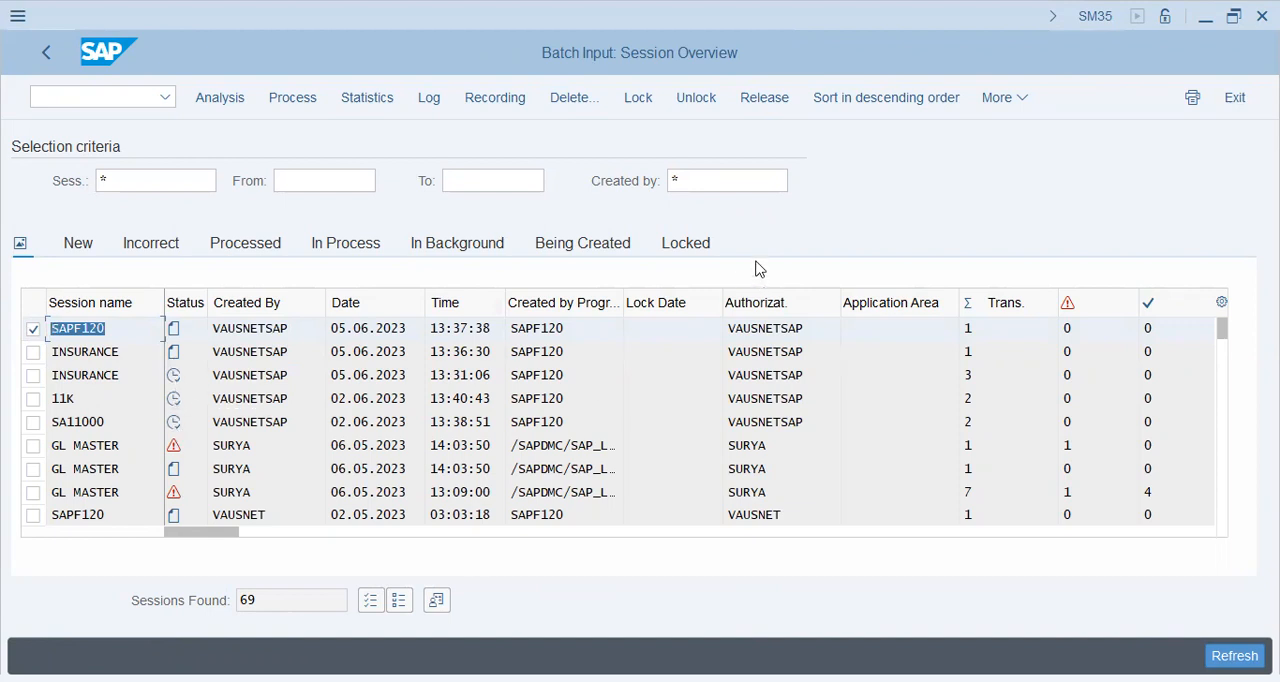
click(106, 104)
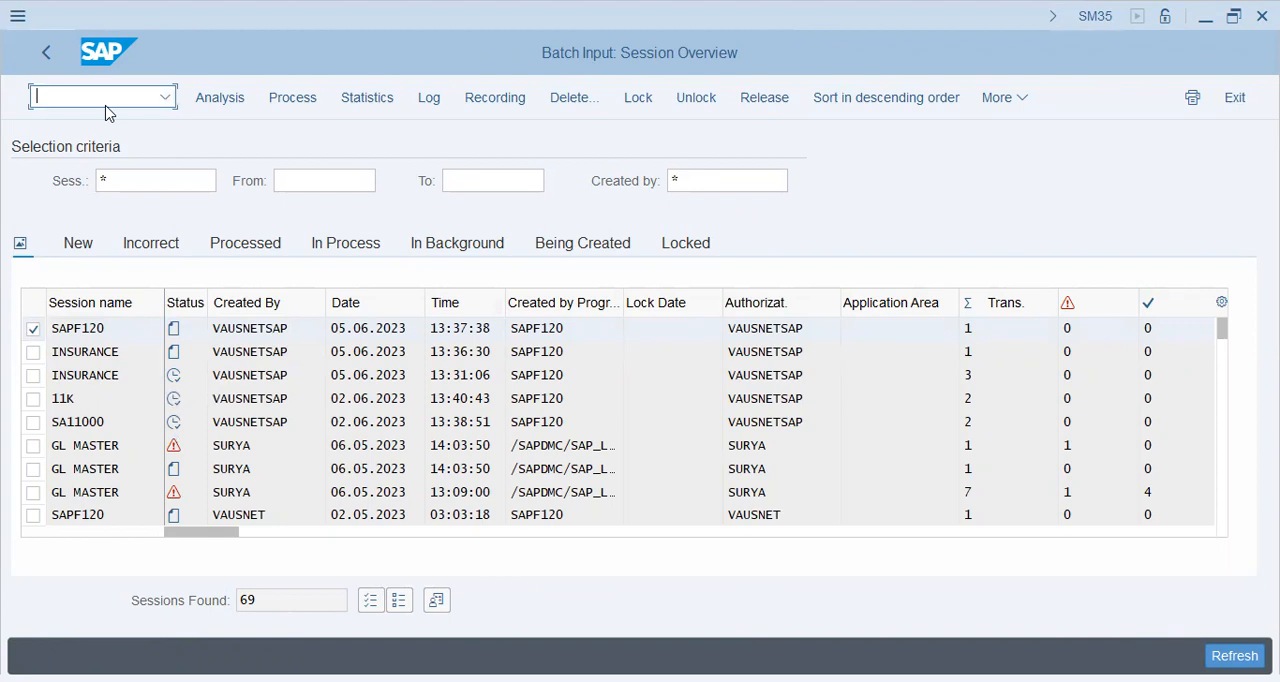
click(42, 50)
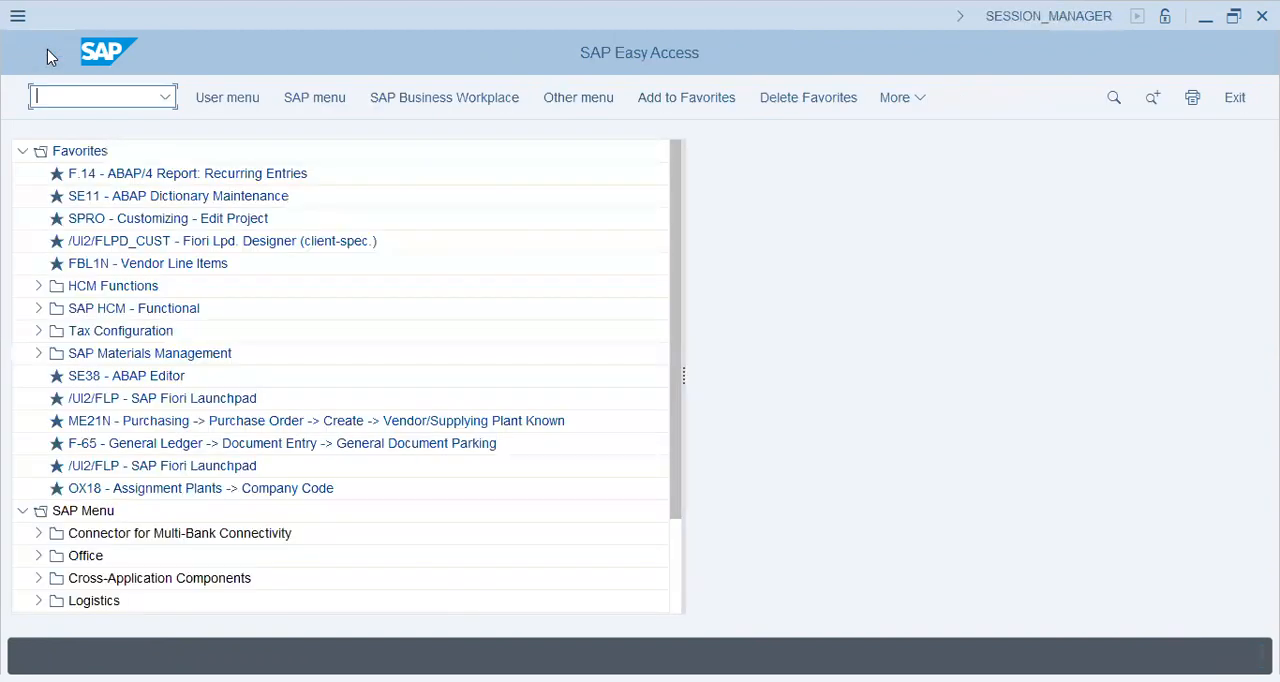
Open OB74 to view the additional rules for automatic clearing.
click(97, 104)
key(alt+Tab)
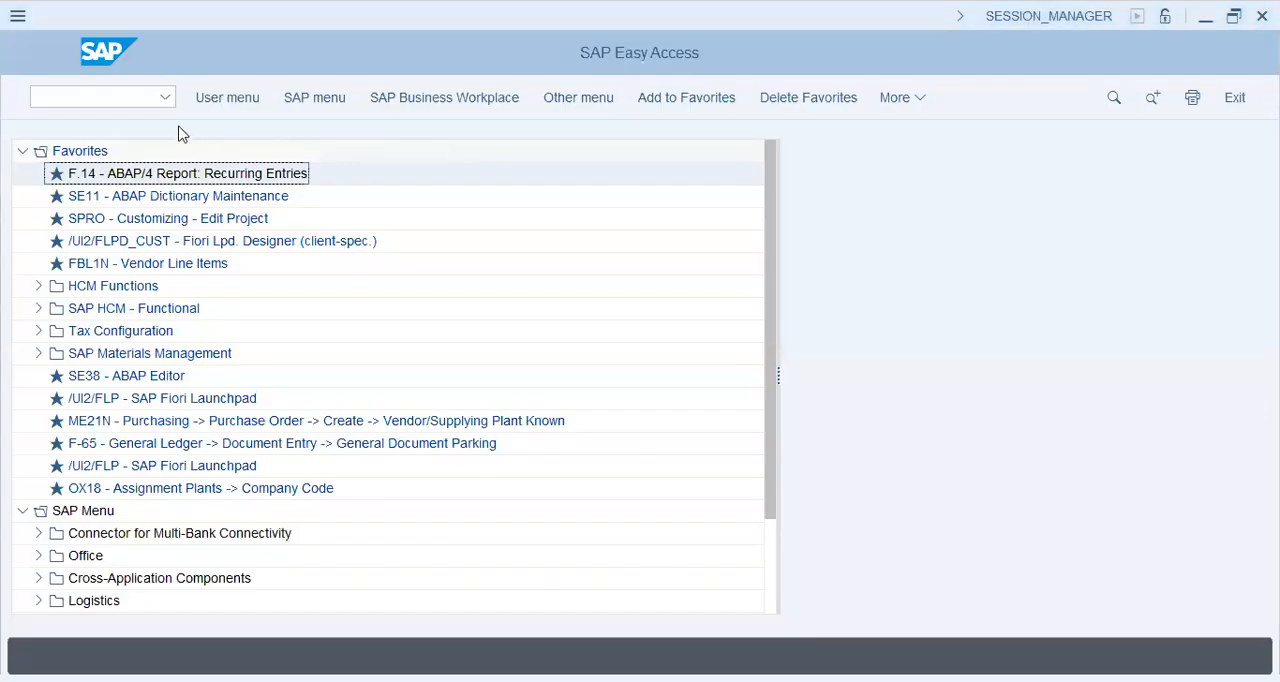
click(123, 105)
text(/nob74)
key(Return)
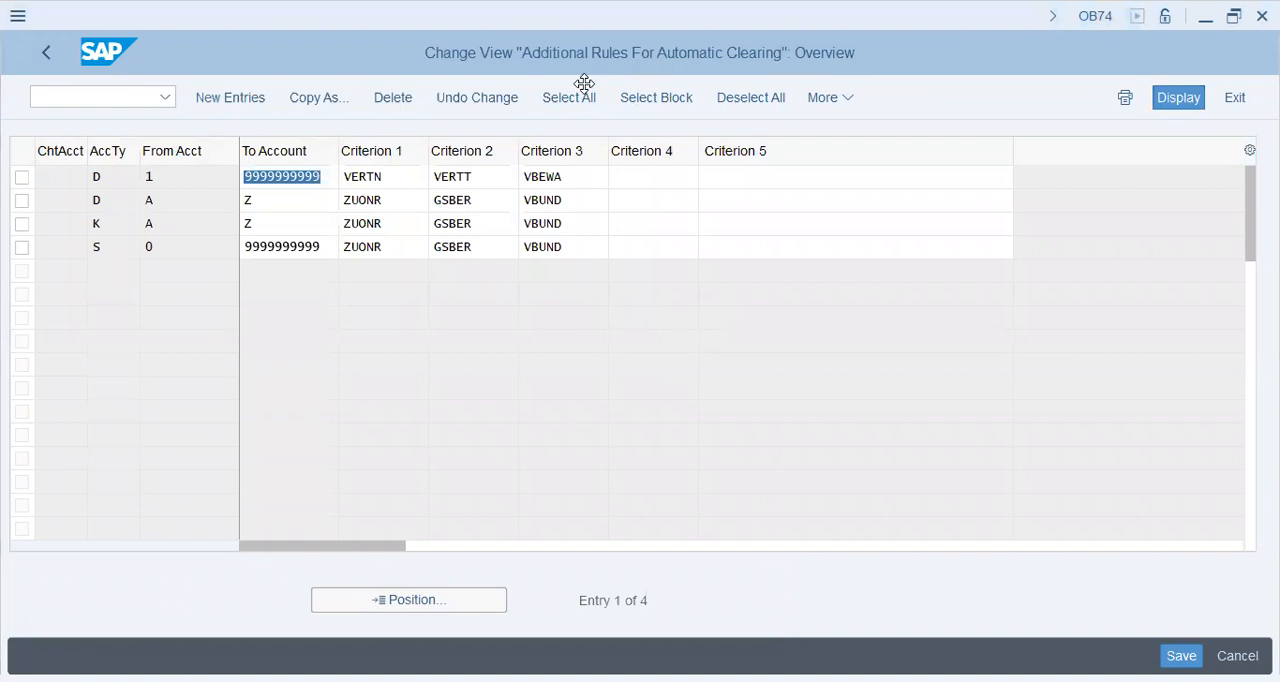
Open FBKP and display the clearing procedure posting keys for transfer posting with clearing (UMBUCHNG).
click(106, 98)
text(/n)
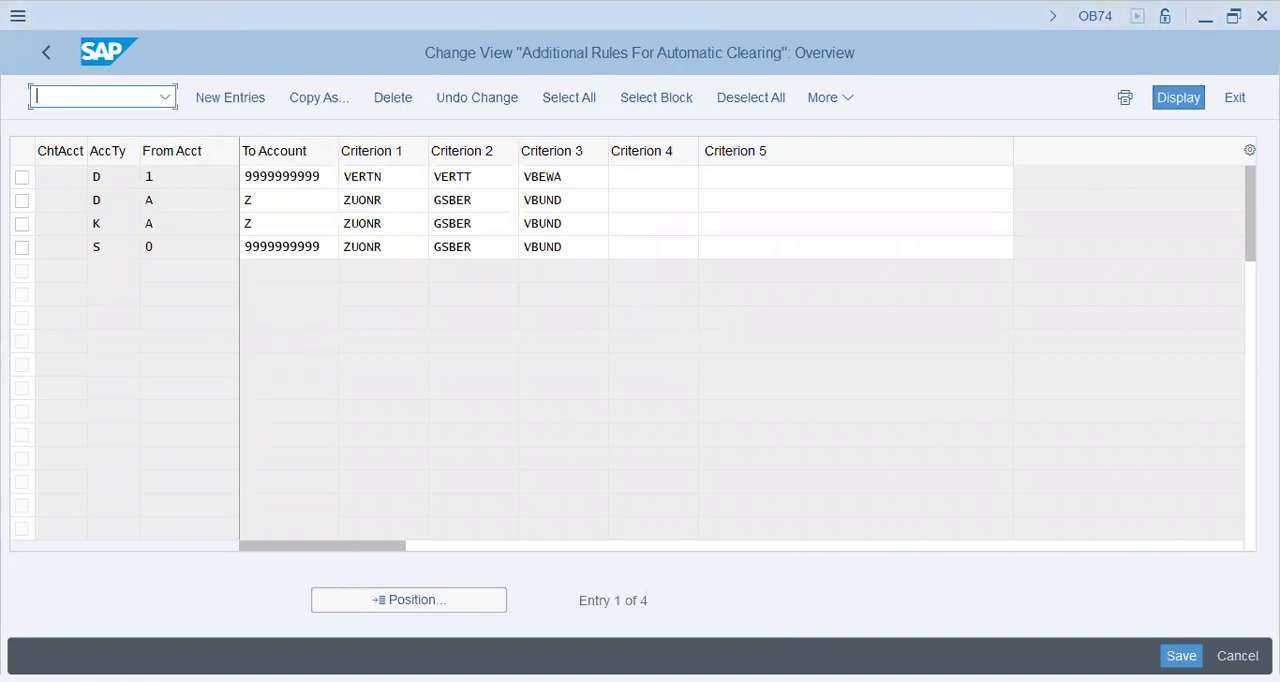
text(fb03)
key(Return)
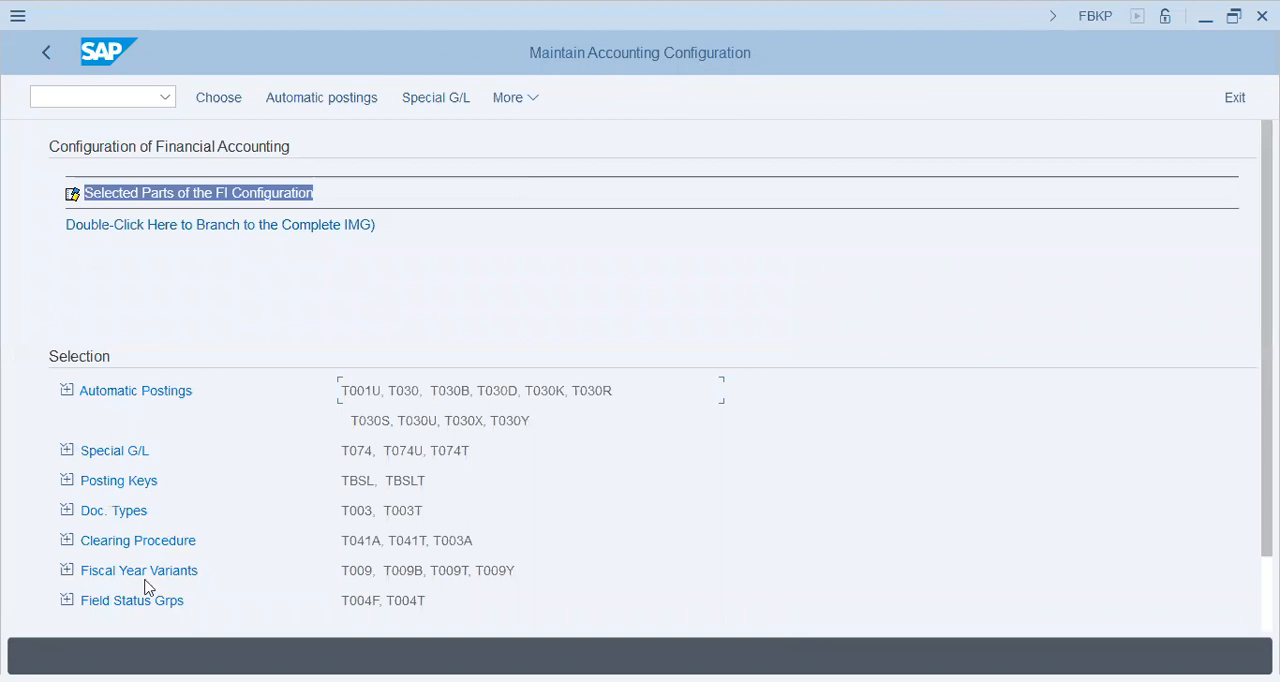
click(128, 545)
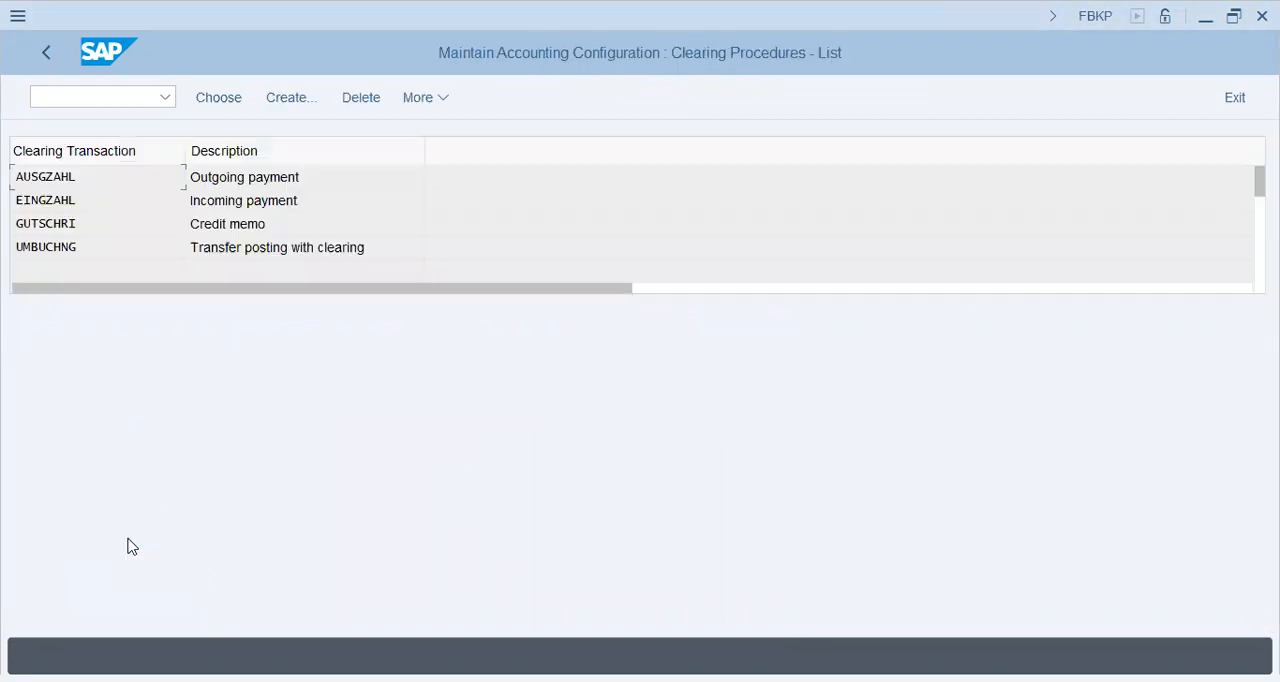
double_click(245, 177)
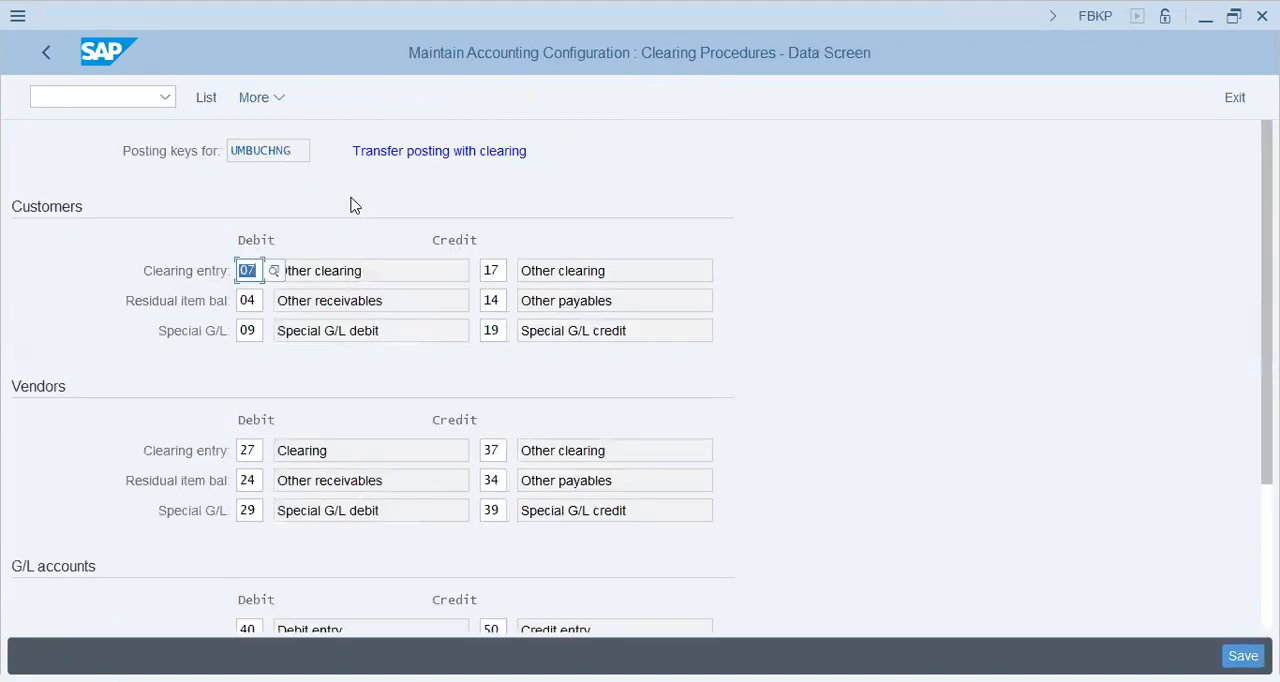
Reopen OB74 and open the Criterion 1 field list for the vendor (K) account-type rule.
click(72, 93)
text(/nob74)
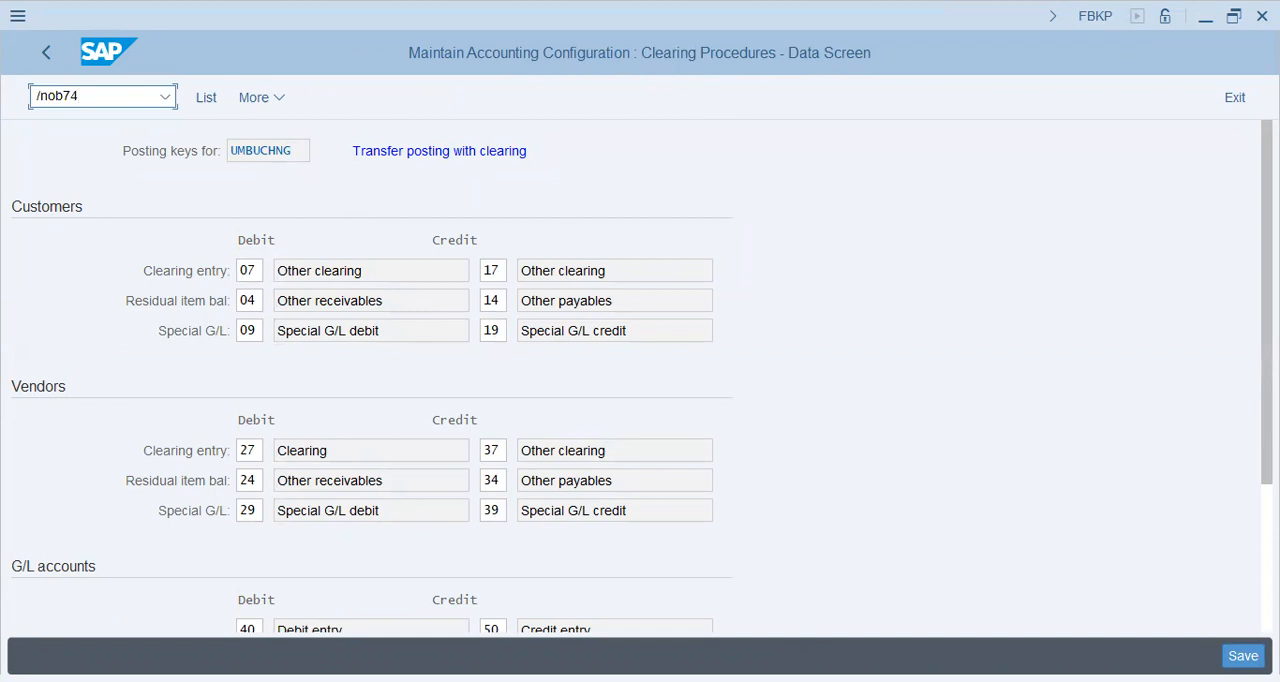
key(Return)
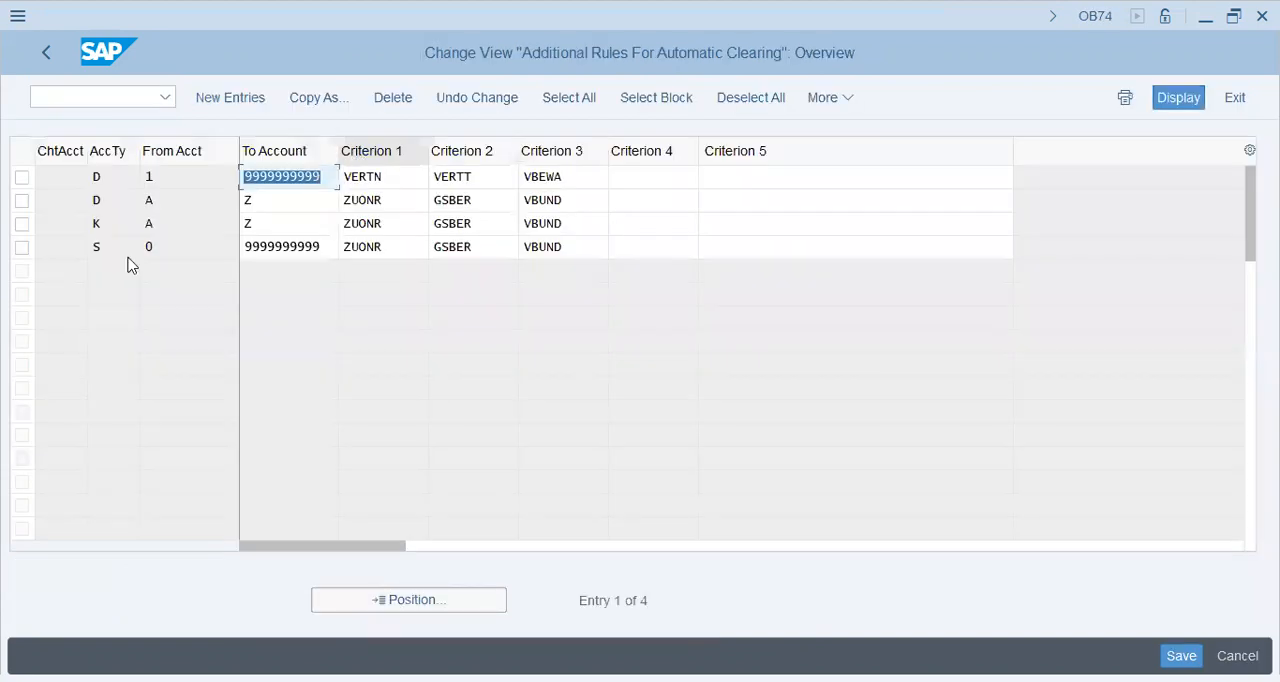
click(105, 224)
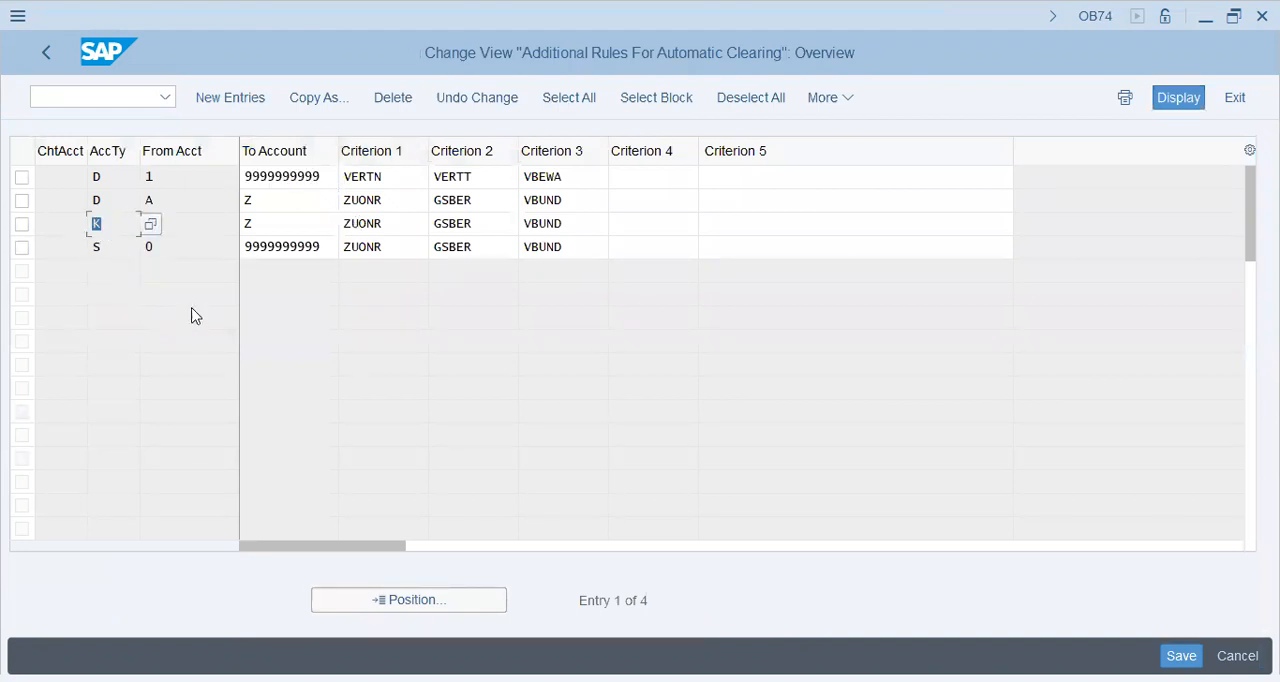
click(200, 226)
text(A)
click(309, 224)
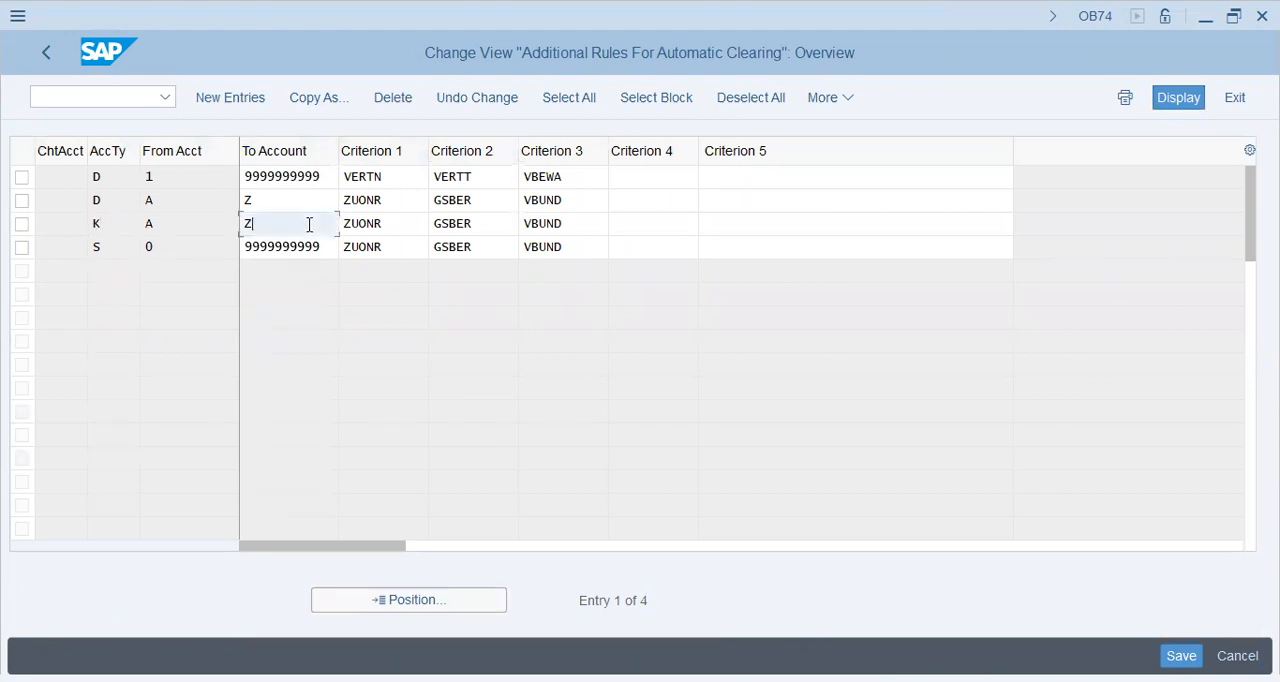
click(399, 223)
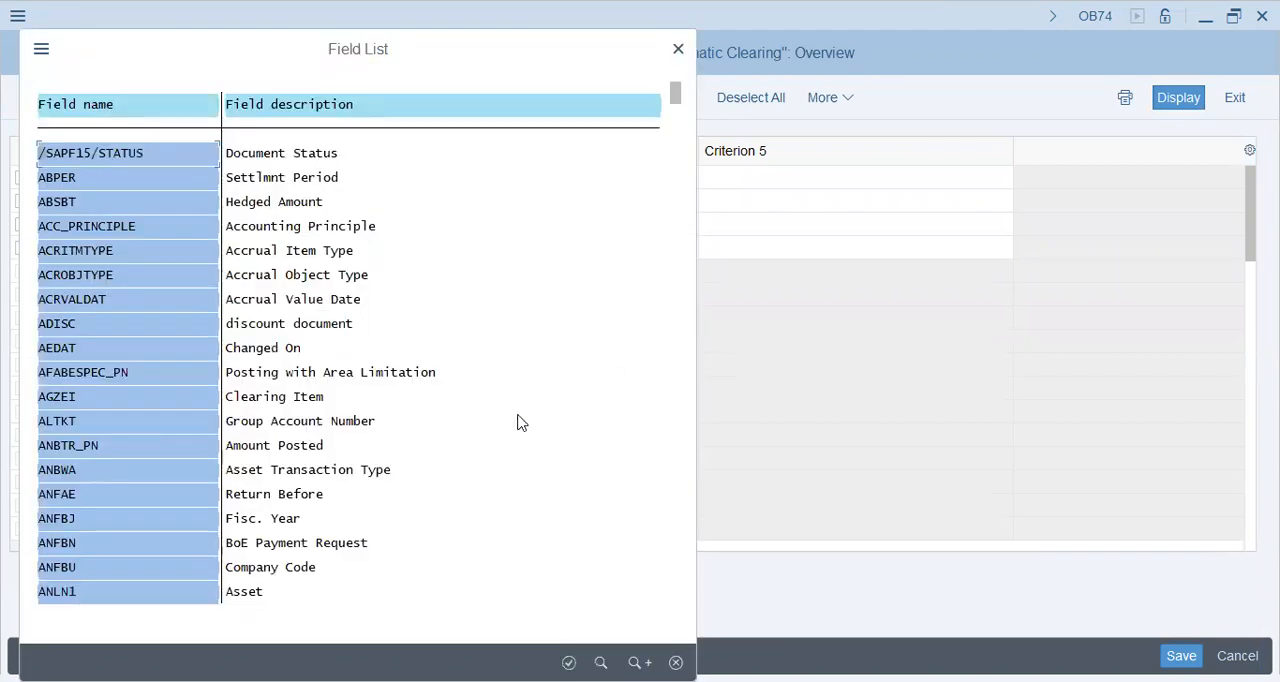
Search the field list for zuo to find the ZUONR Assignment field, then close the list.
key(ctrl+f)
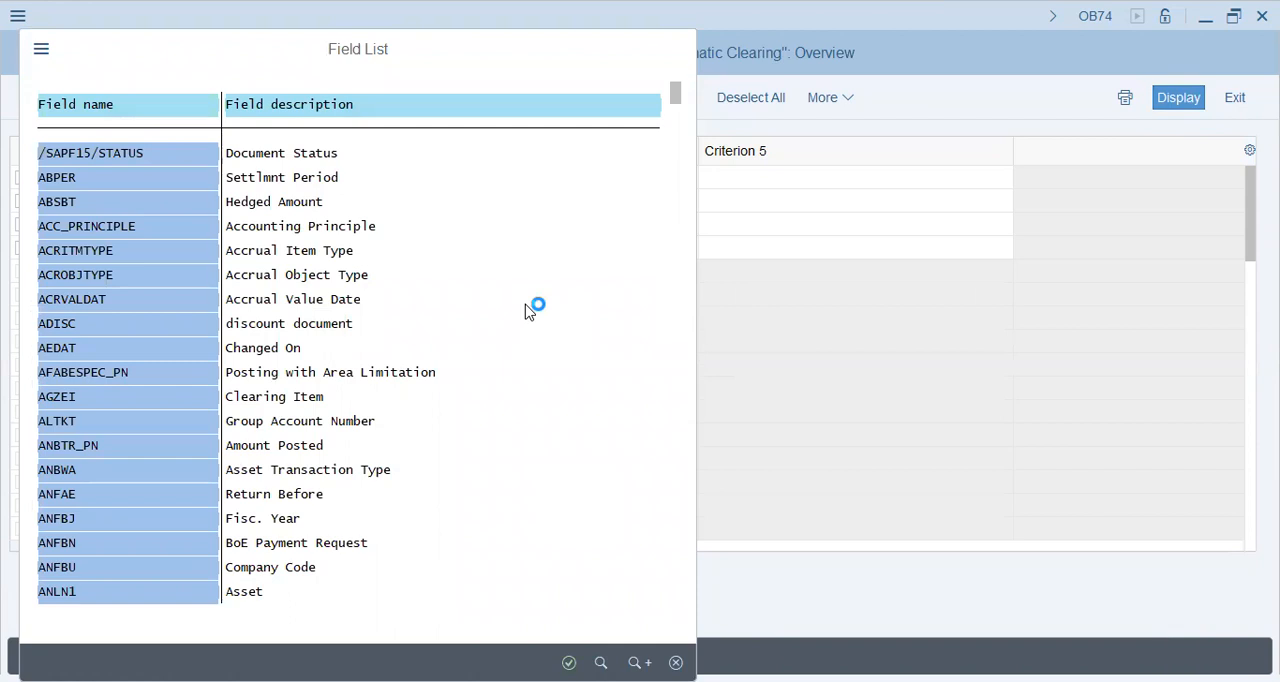
text(zuonr)
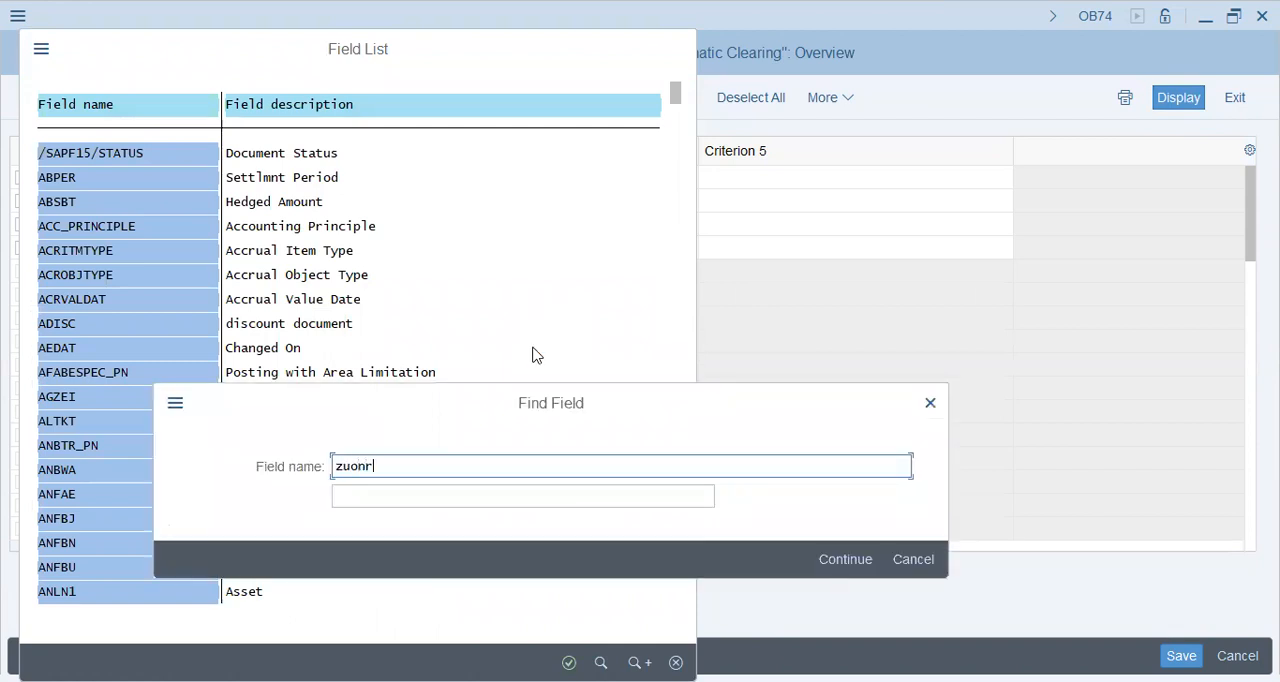
key(Return)
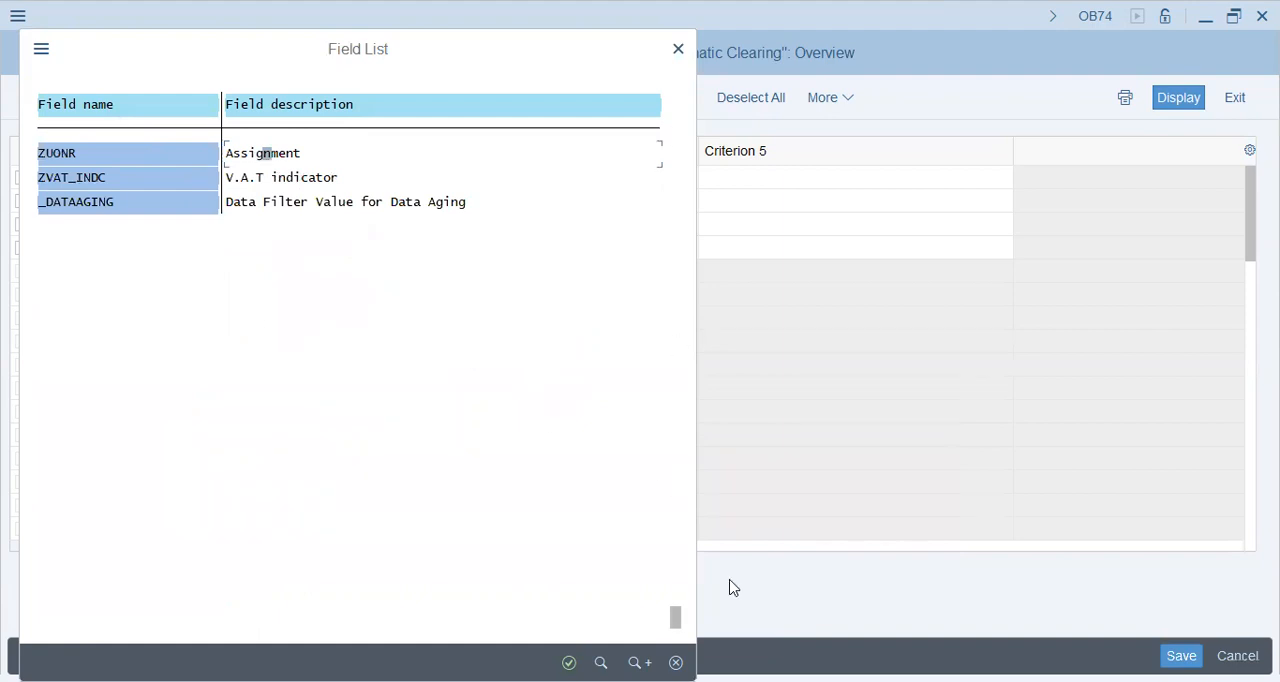
click(676, 663)
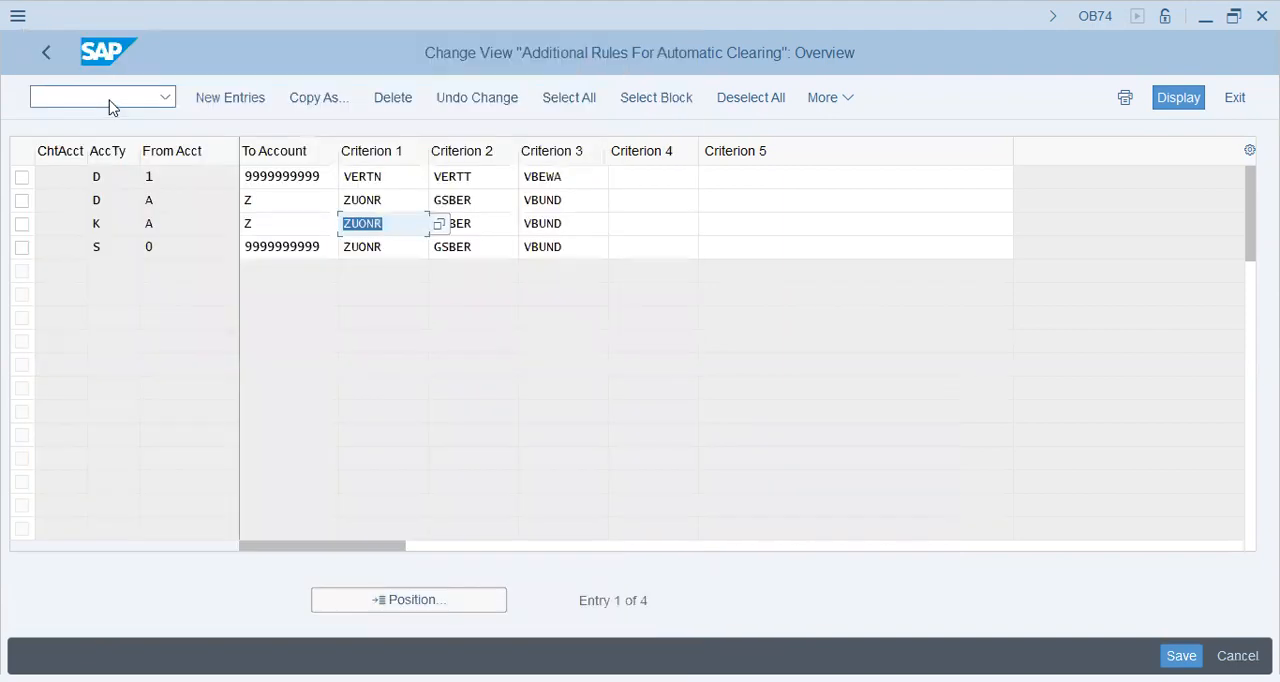
Open FB03 for posted document 100000008 and inspect line item 1's Assignment value.
click(109, 105)
text(/nfb03)
key(Return)
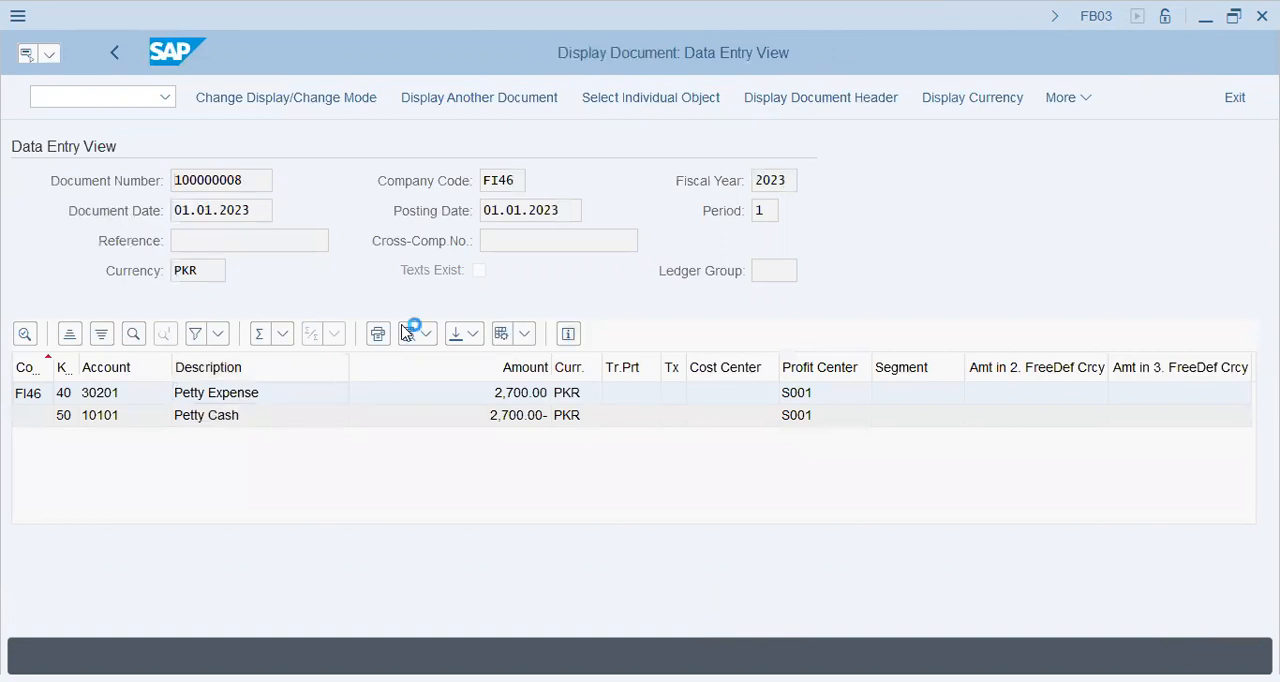
double_click(226, 393)
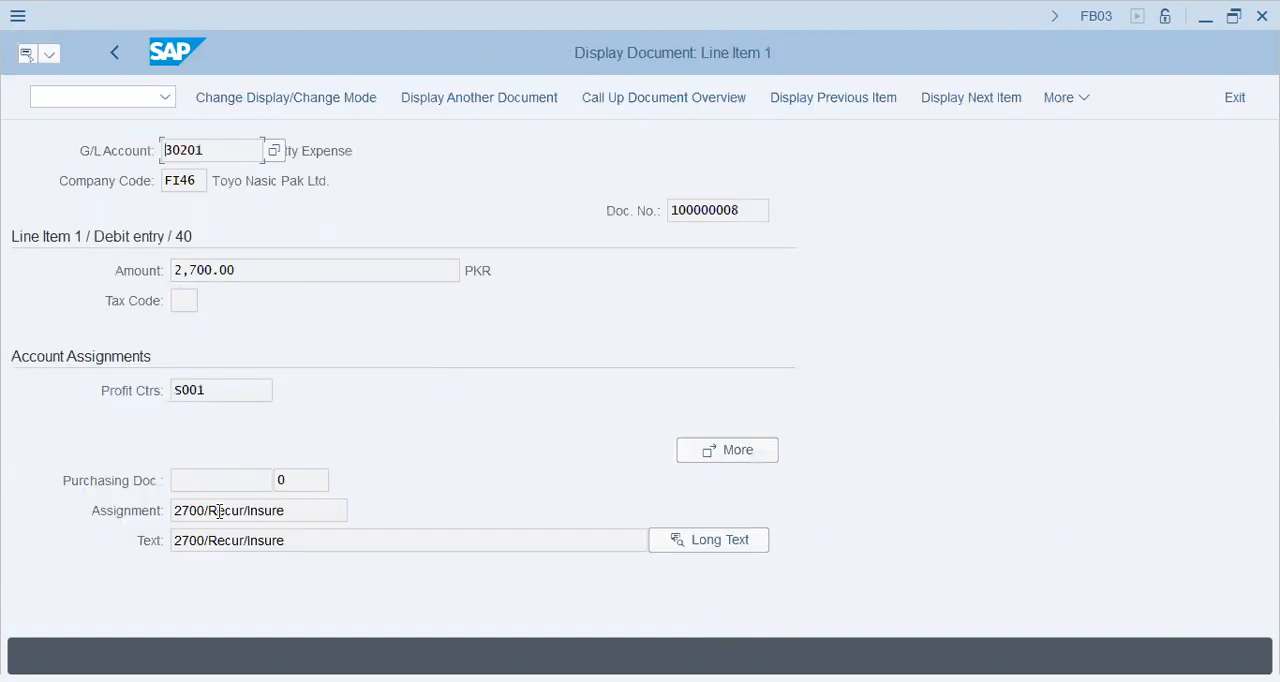
drag(298, 512, 125, 532)
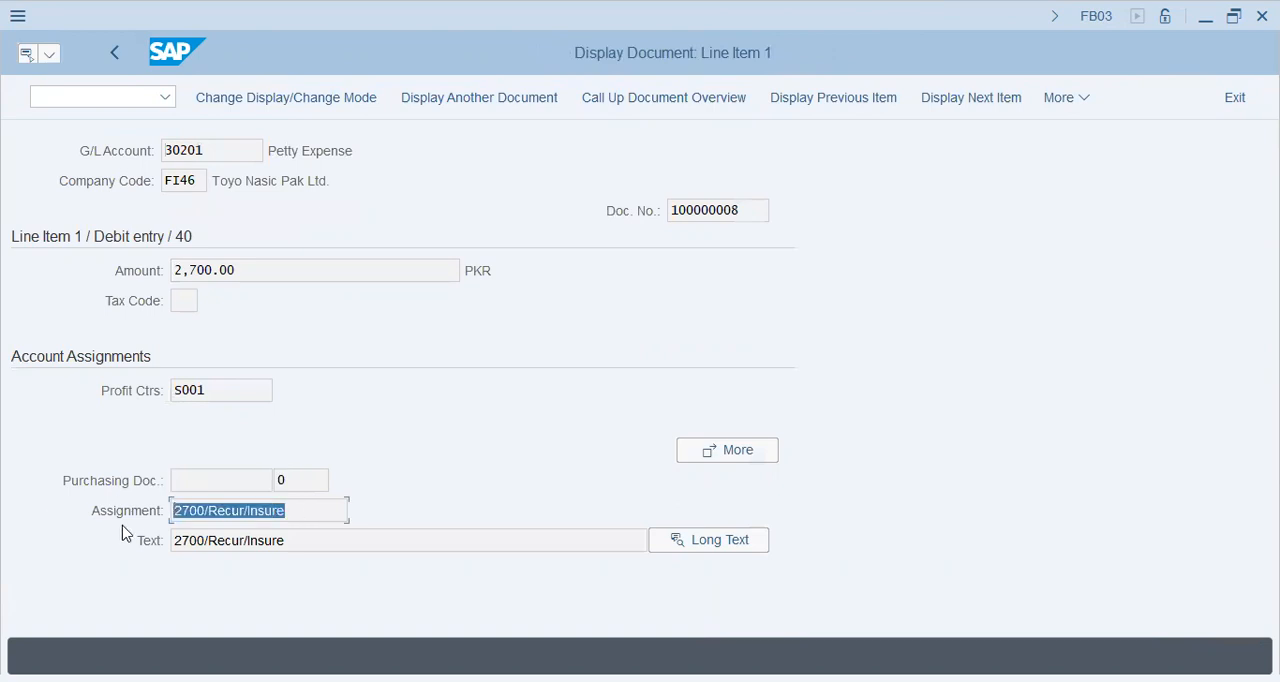
click(296, 511)
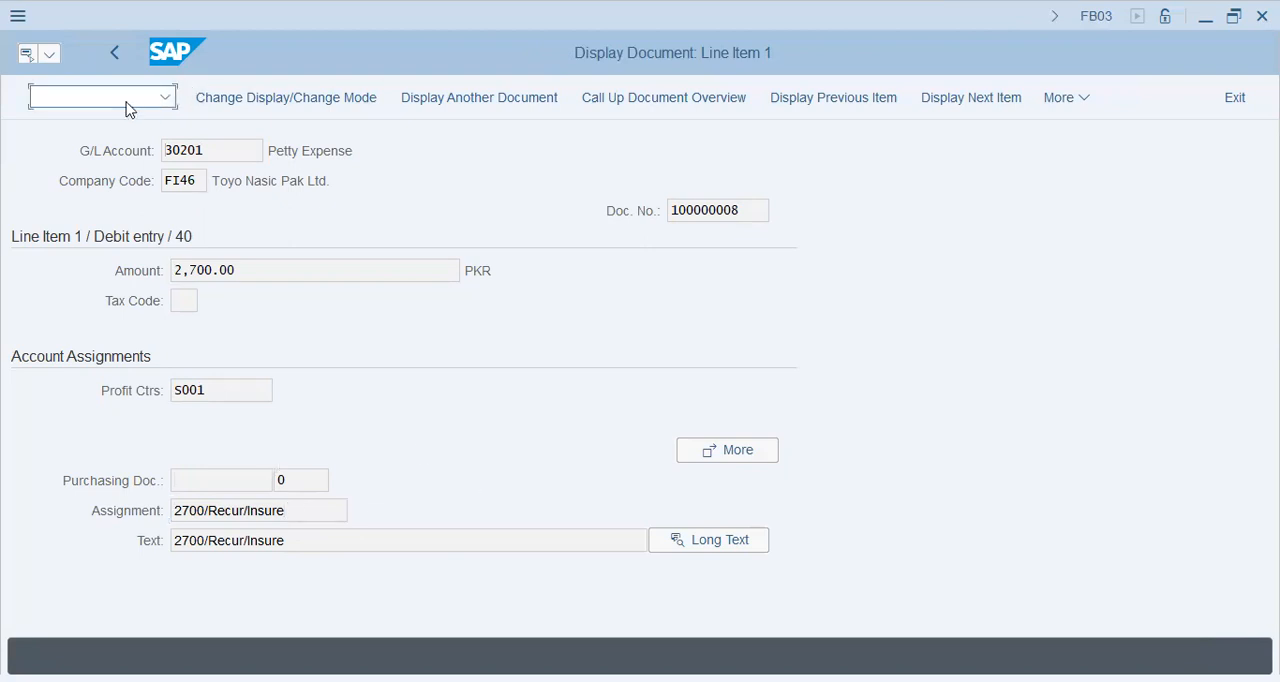
Open FS00 and display G/L account 60000 under the reconciliation accounts of company code FI46.
text(/n)
text(fs03)
key(Return)
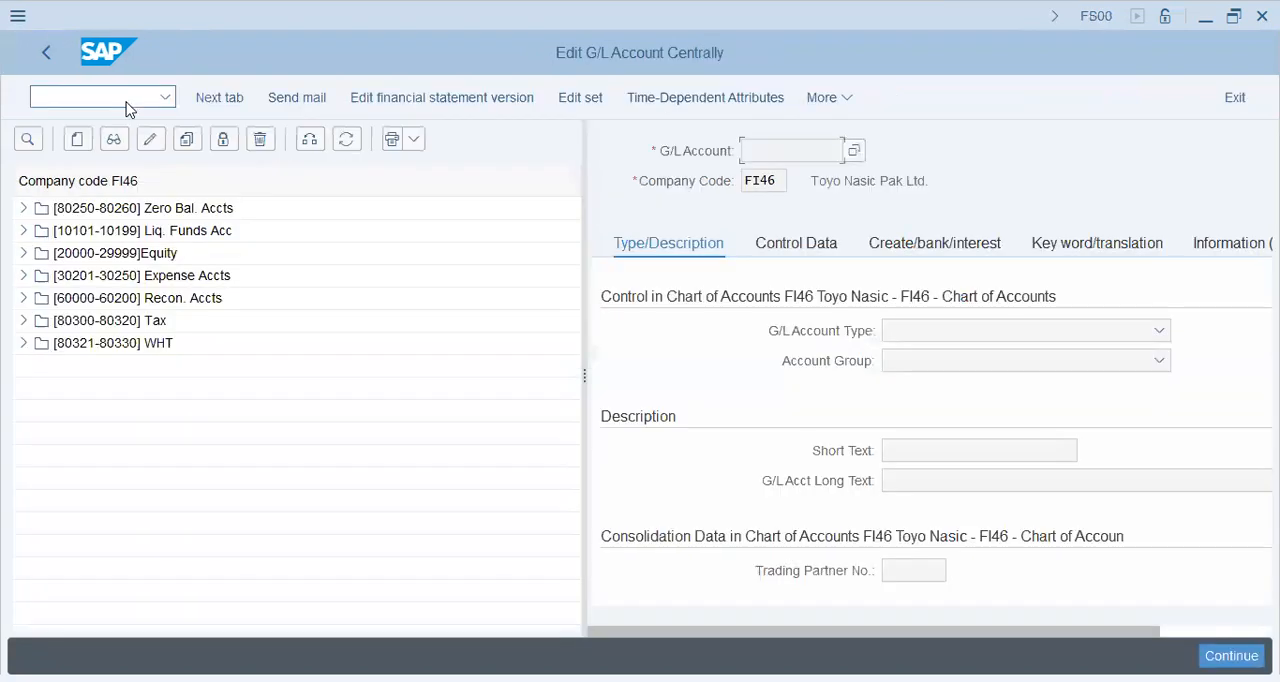
click(23, 298)
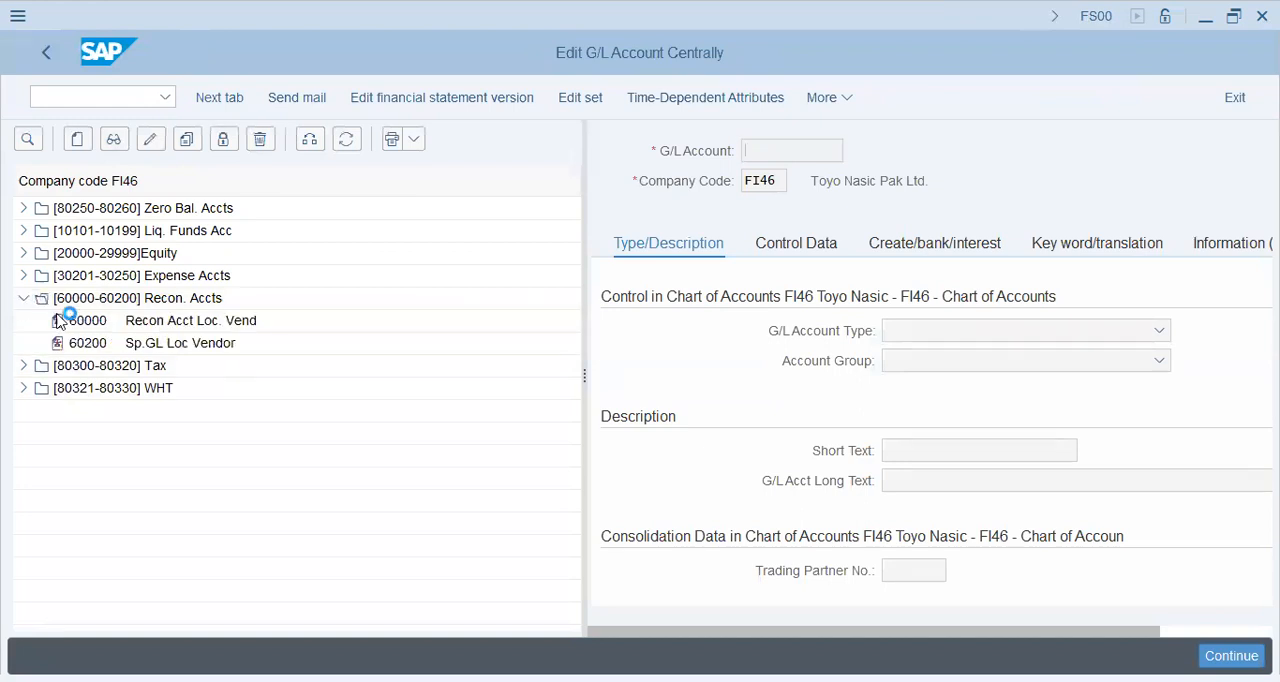
double_click(152, 322)
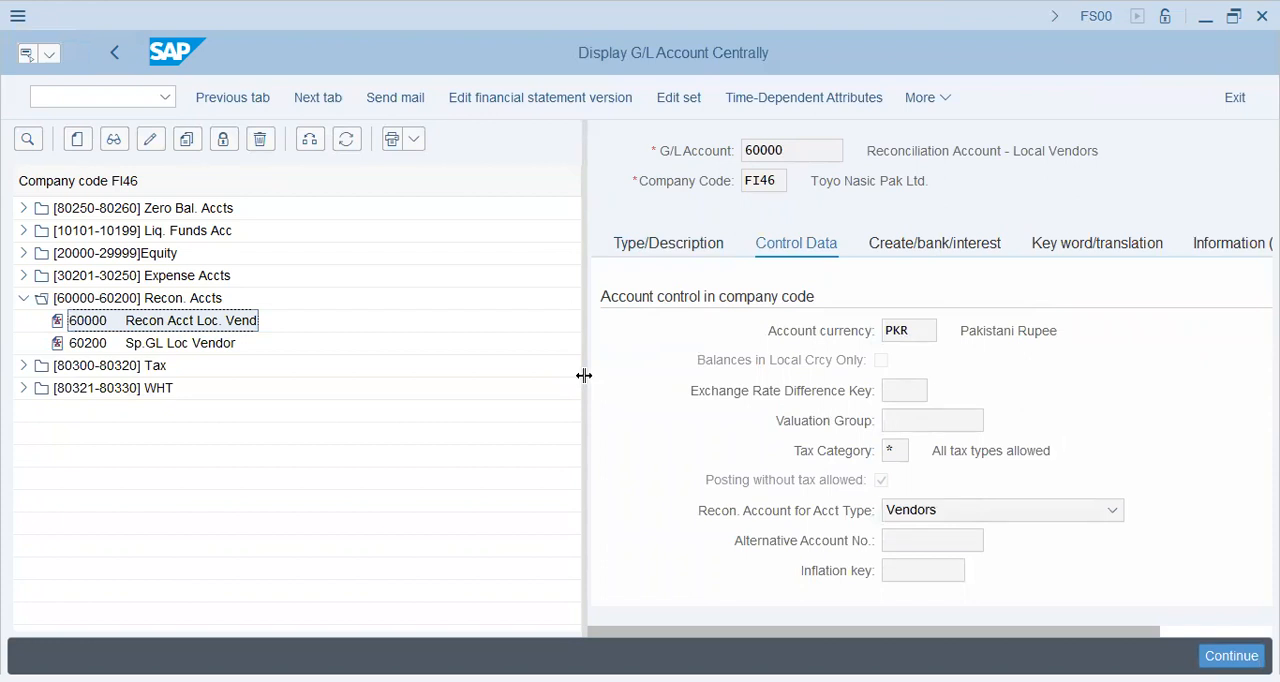
Examine the Sort key setting in the account's Control Data for company code management.
drag(585, 375, 406, 375)
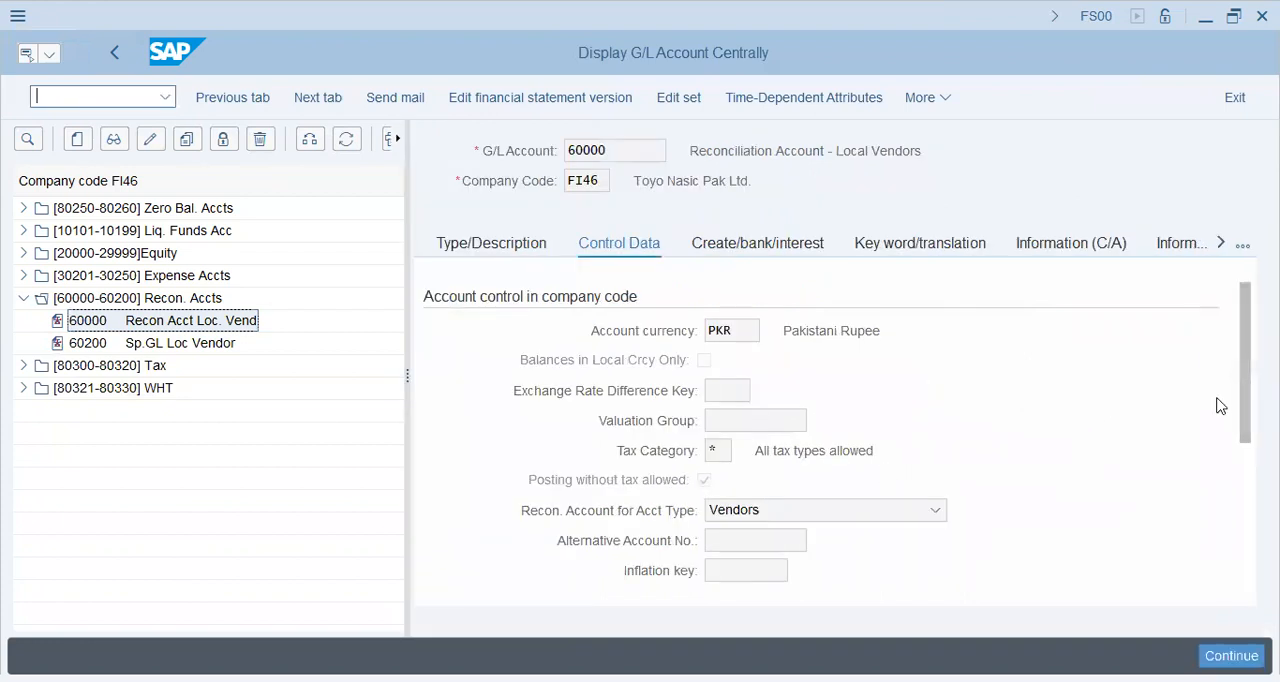
scroll(1244, 372, down, 3)
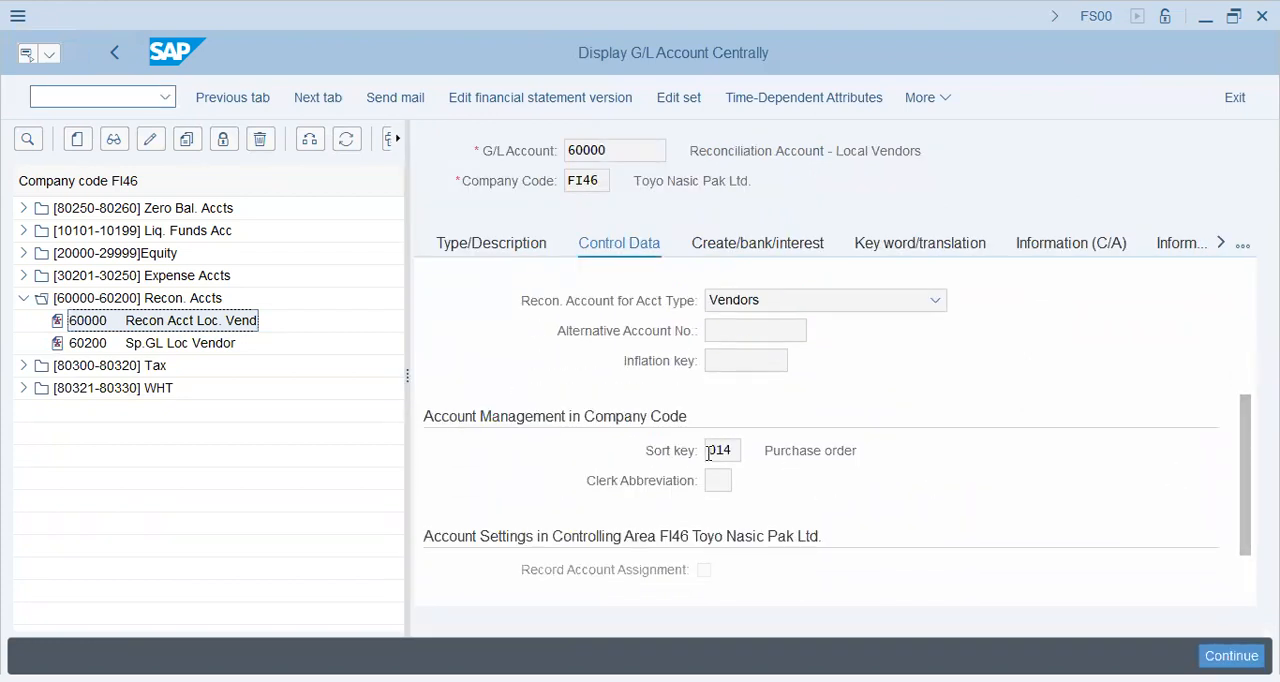
double_click(726, 449)
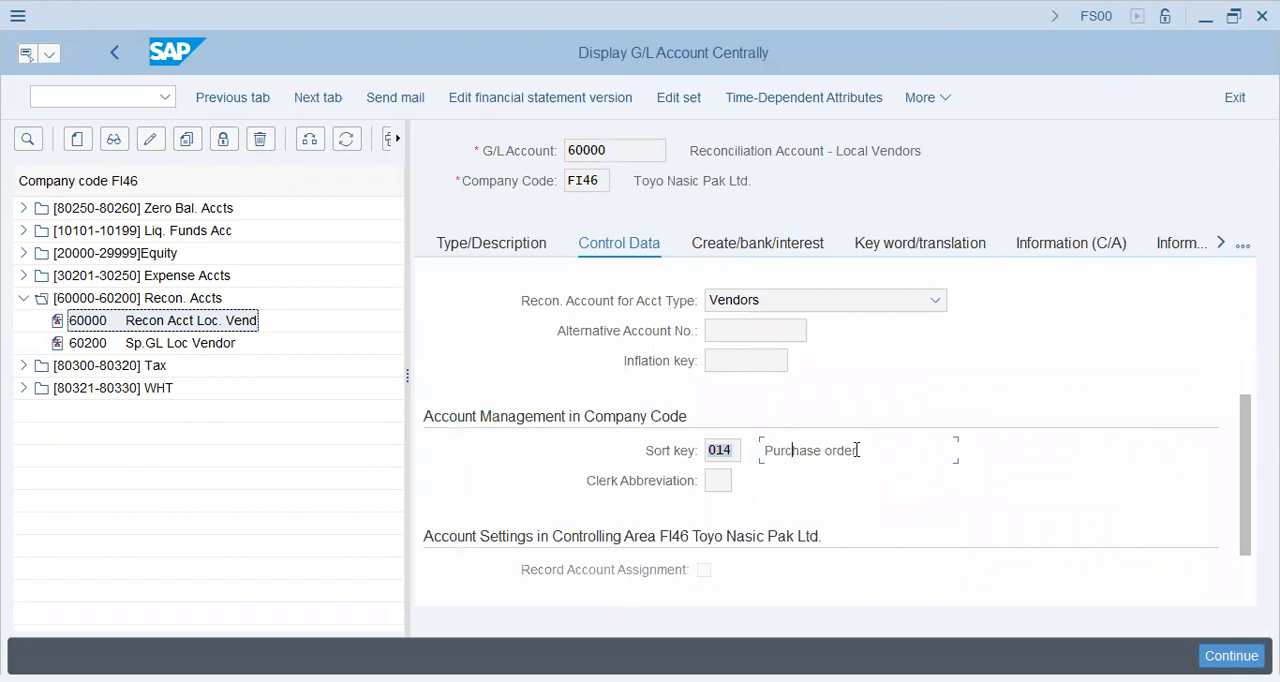
drag(857, 451, 760, 452)
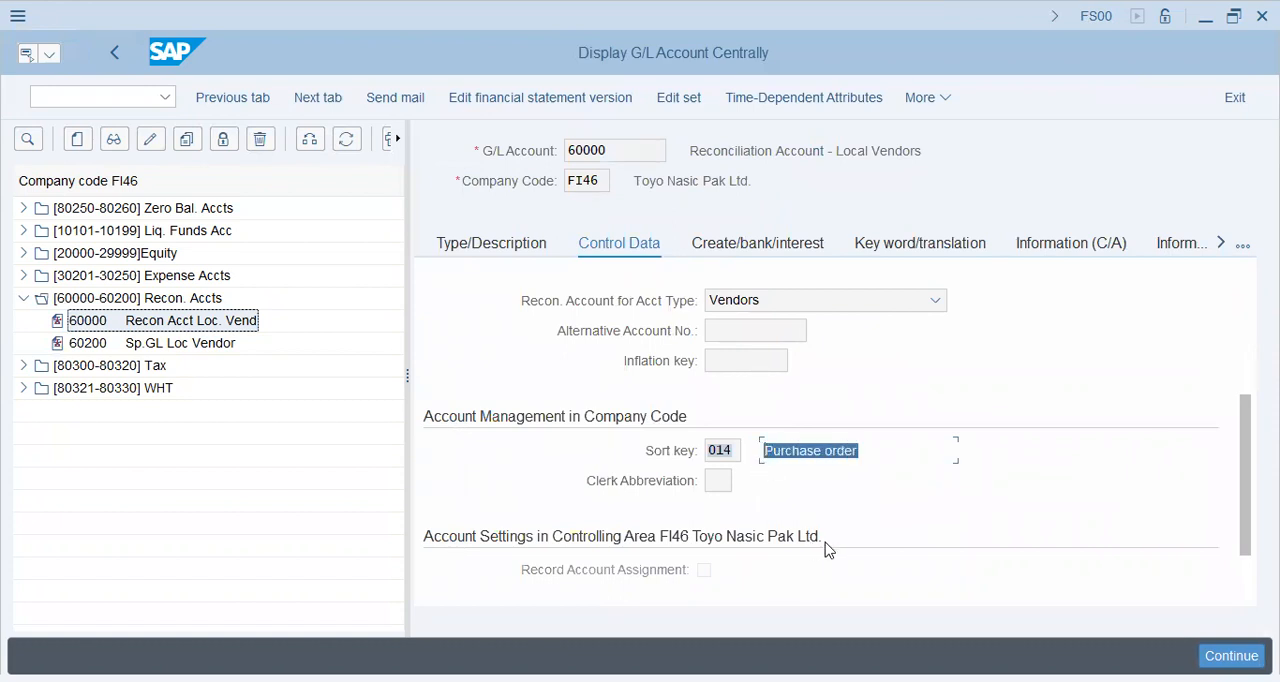
click(867, 453)
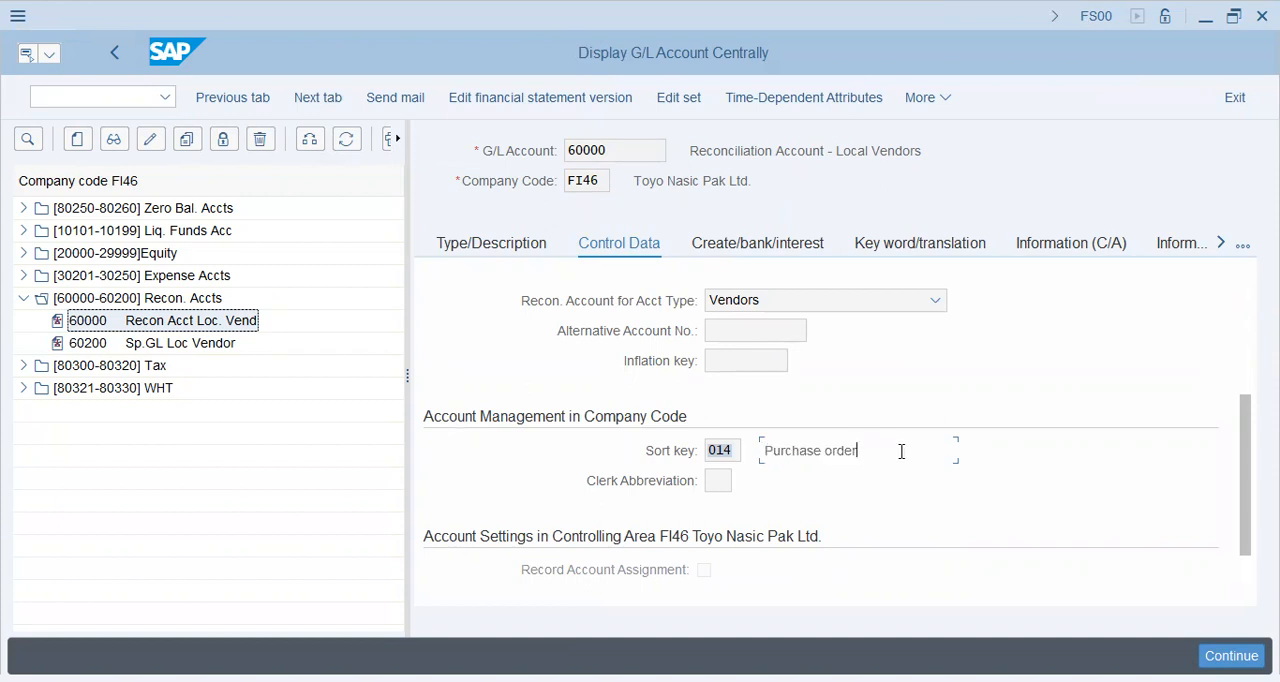
drag(861, 451, 765, 452)
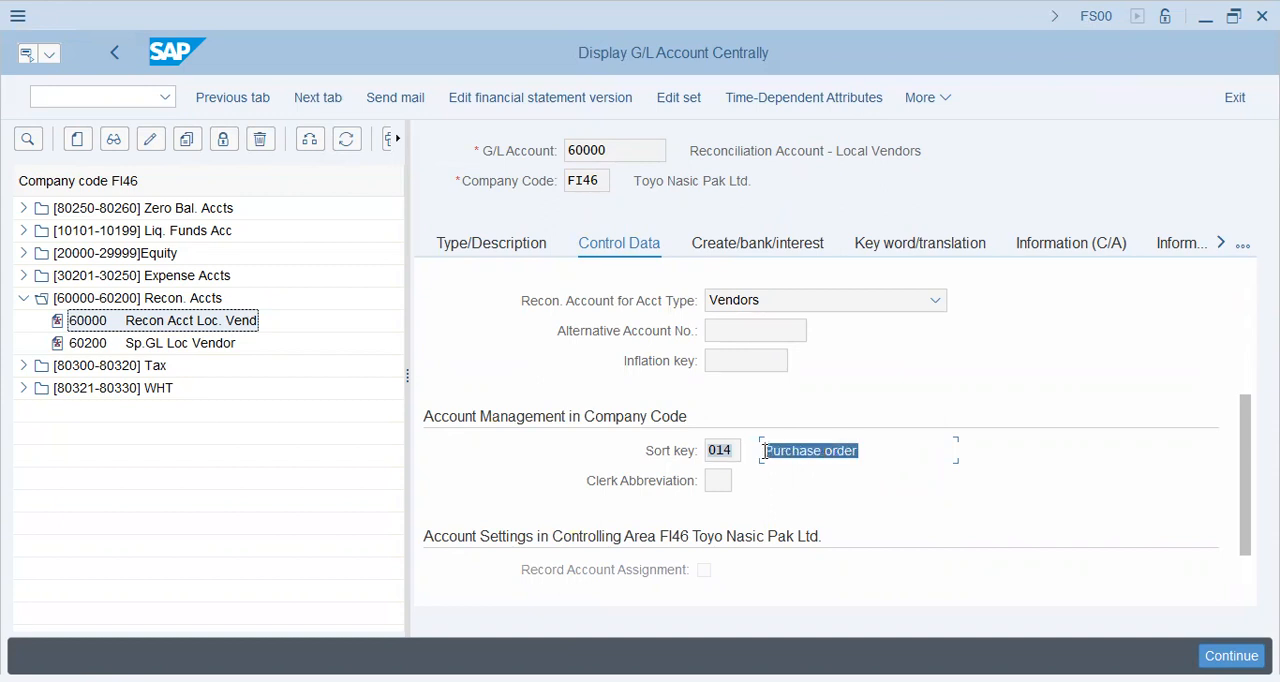
click(738, 451)
click(780, 450)
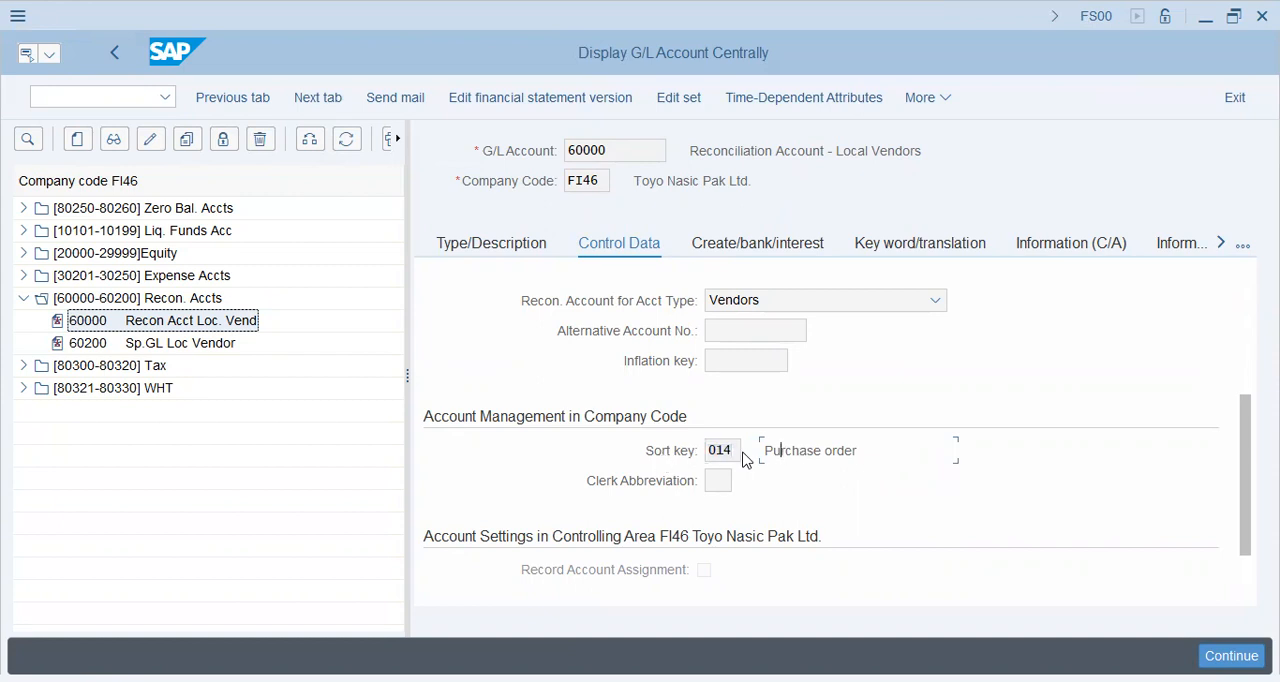
Switch from the G/L account display to the Business Partner transaction BP.
drag(639, 181, 826, 151)
click(920, 151)
click(119, 104)
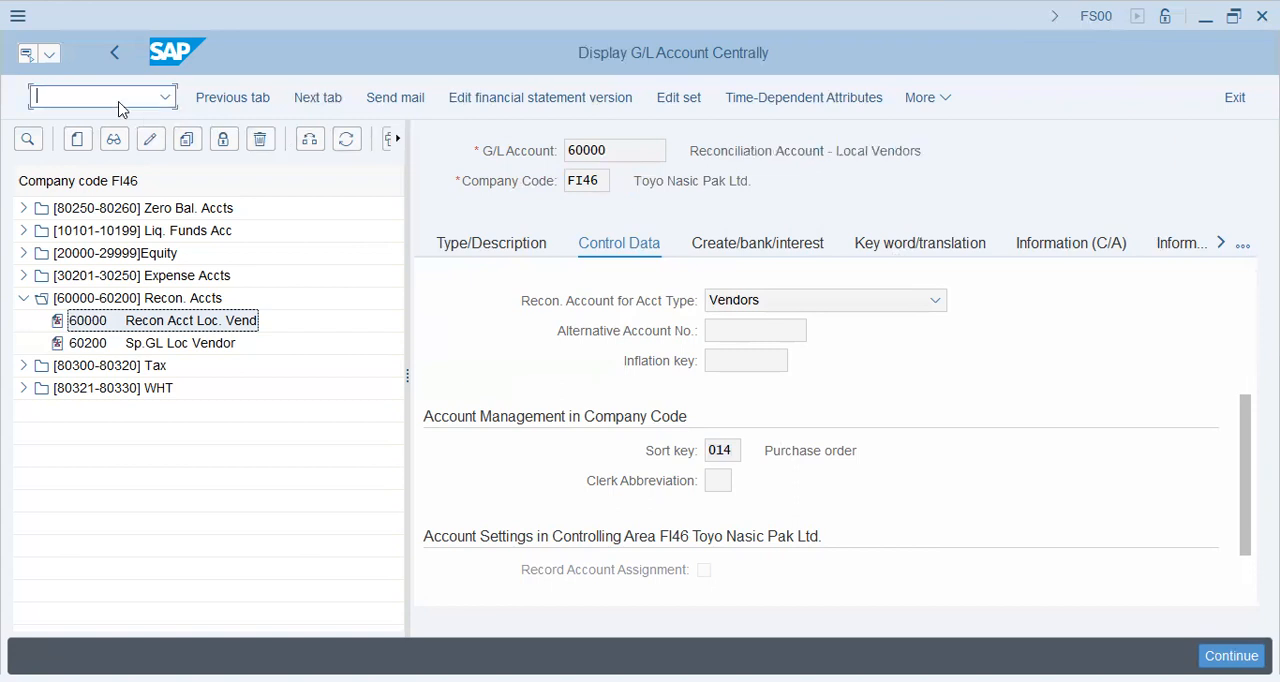
text(/nbp)
key(Return)
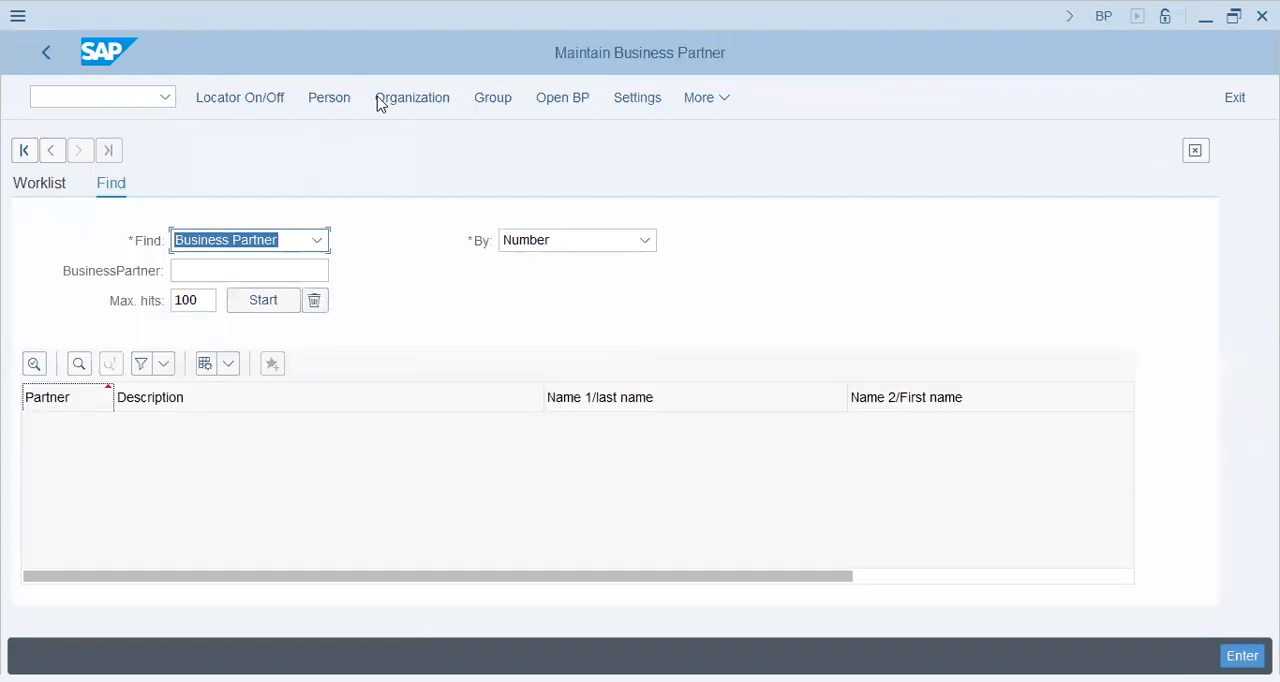
Open business partner 39010 in the FI VENDOR role and display its company code data.
click(563, 98)
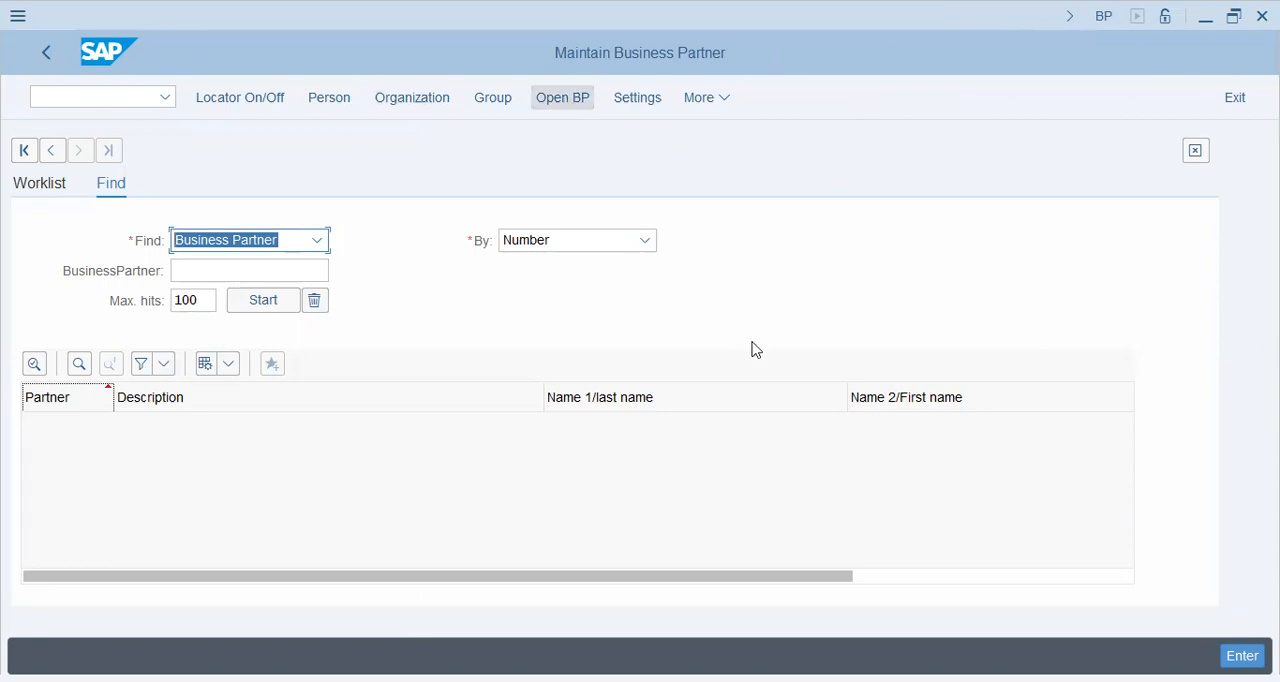
click(756, 466)
click(743, 522)
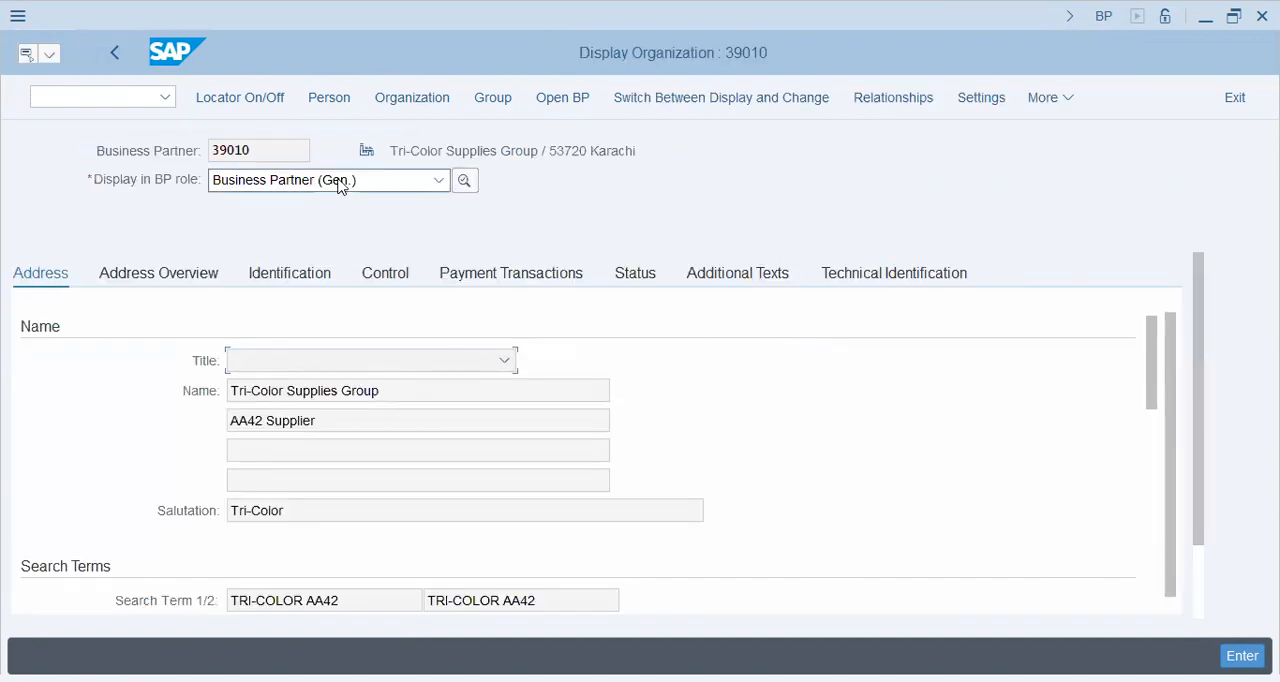
click(340, 182)
click(334, 237)
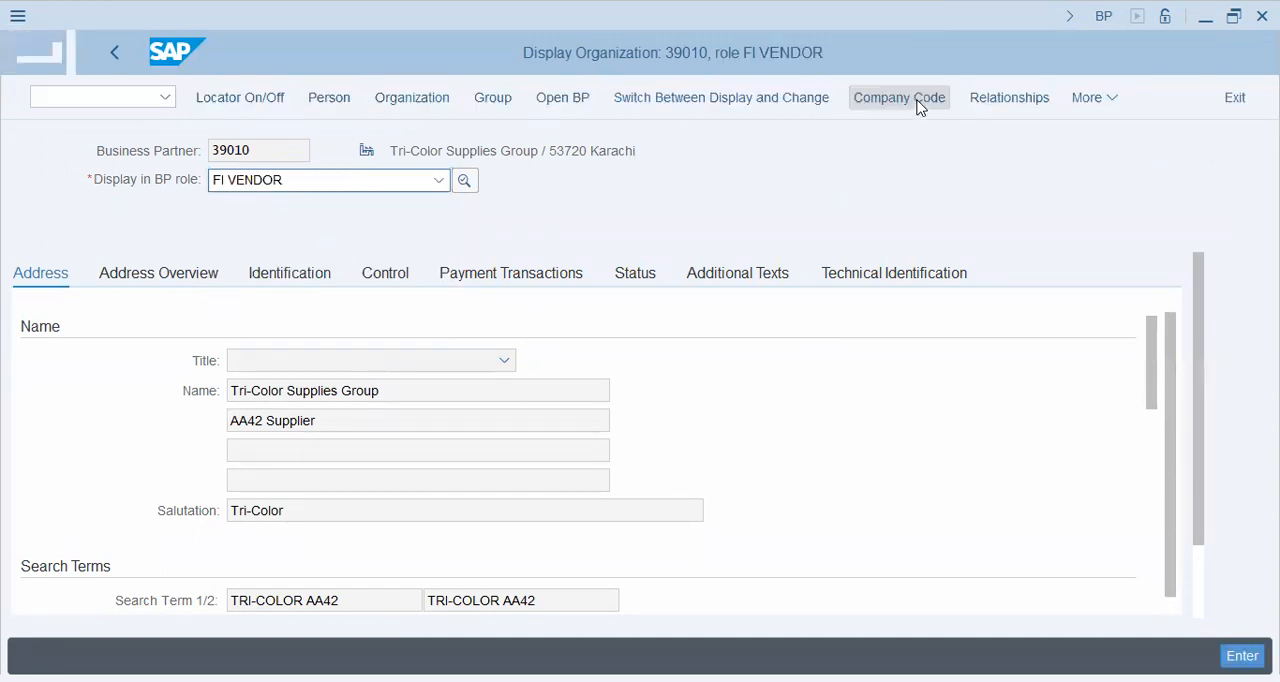
click(900, 98)
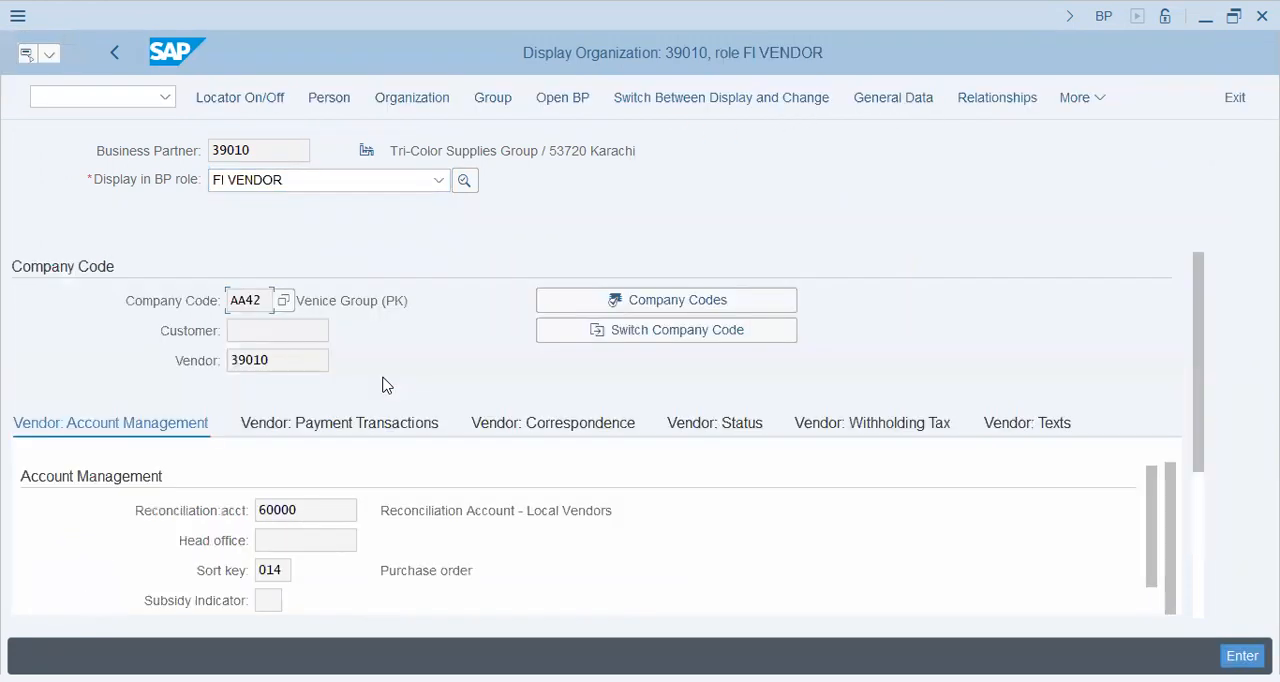
Examine the vendor's reconciliation account and Sort key in the Account Management section for company code AA42.
click(301, 363)
click(306, 514)
double_click(285, 567)
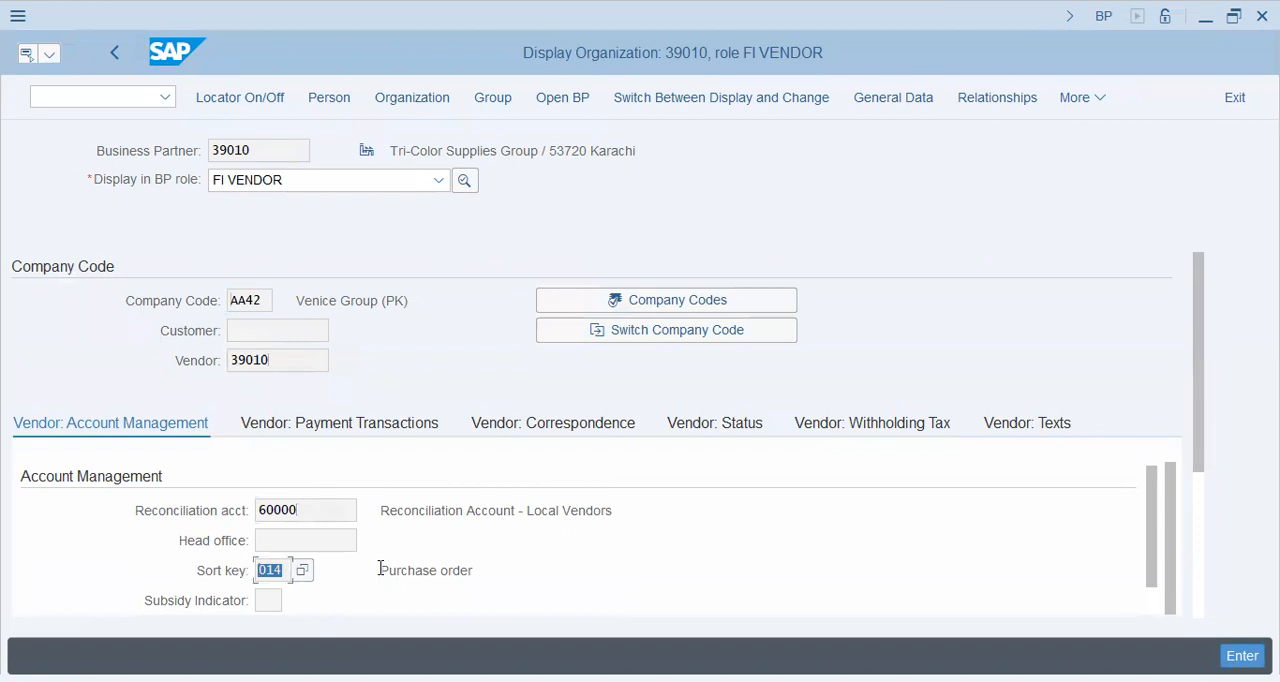
click(491, 571)
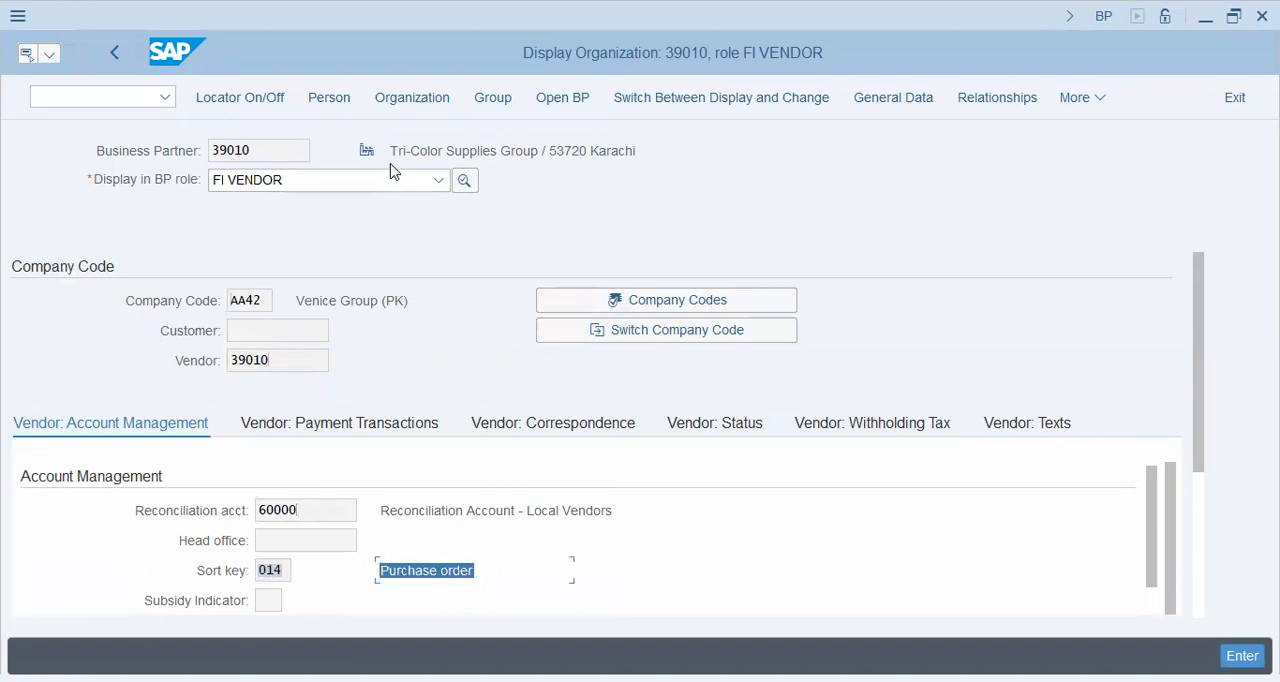
click(442, 572)
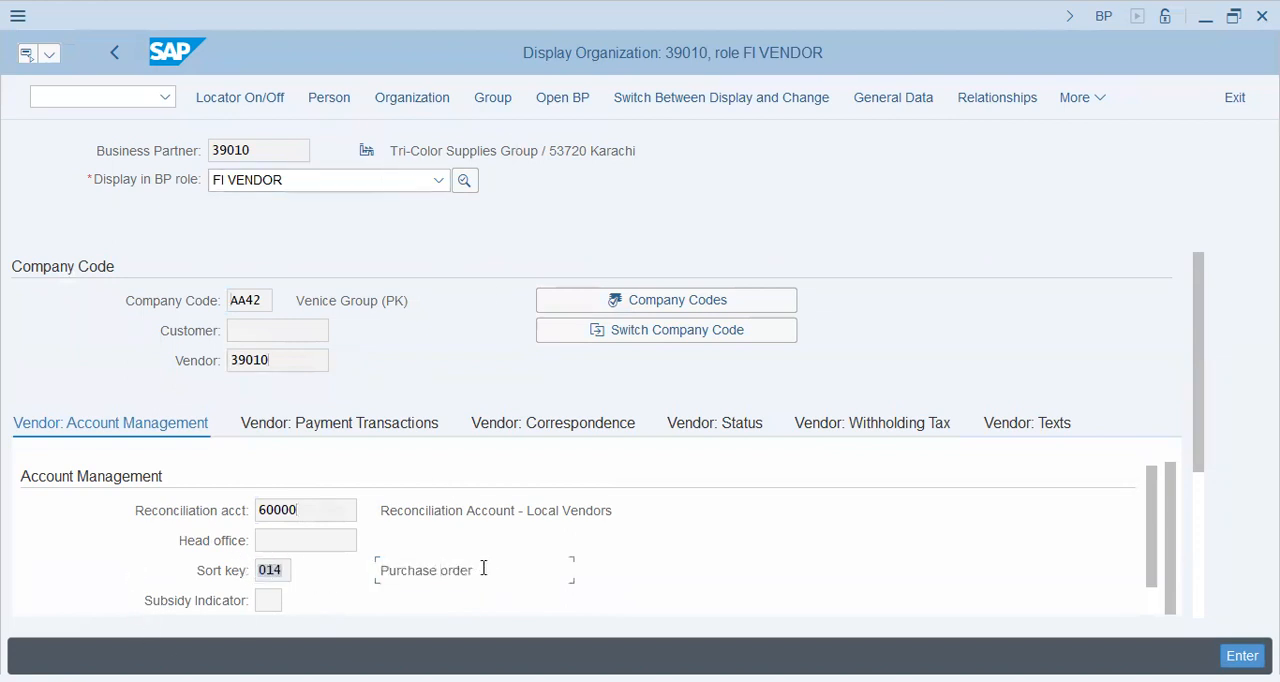
drag(478, 570, 372, 572)
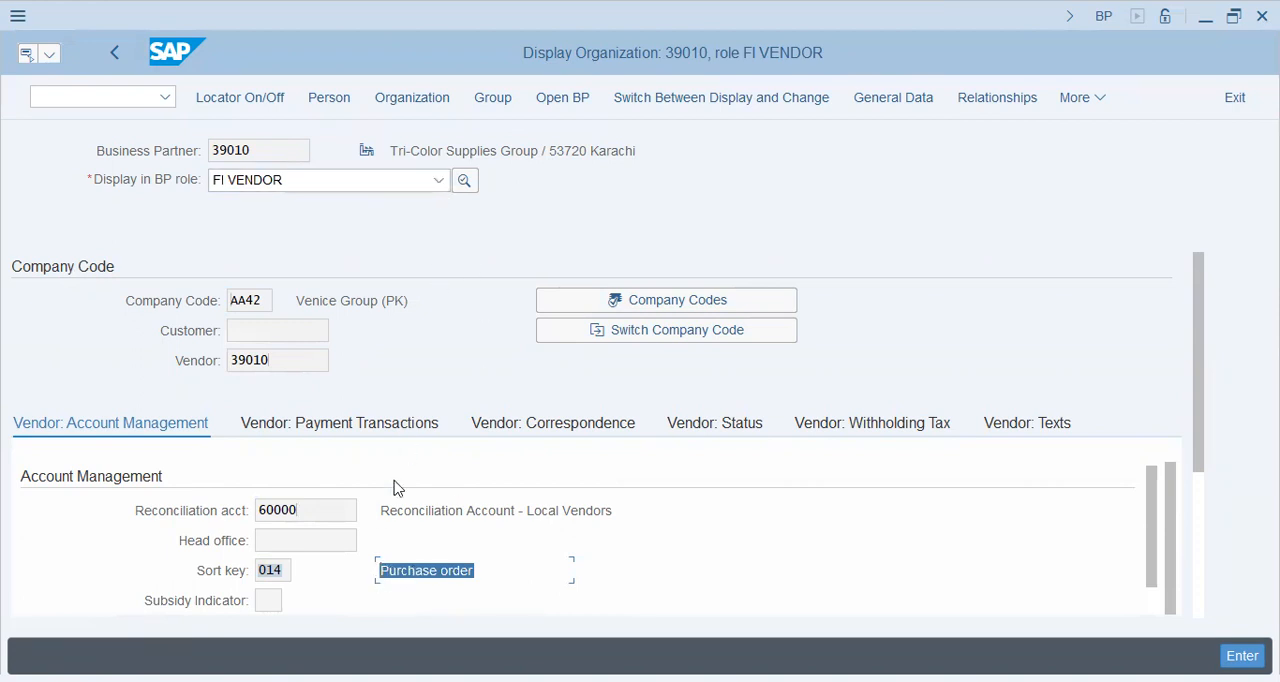
click(275, 572)
drag(478, 568, 376, 572)
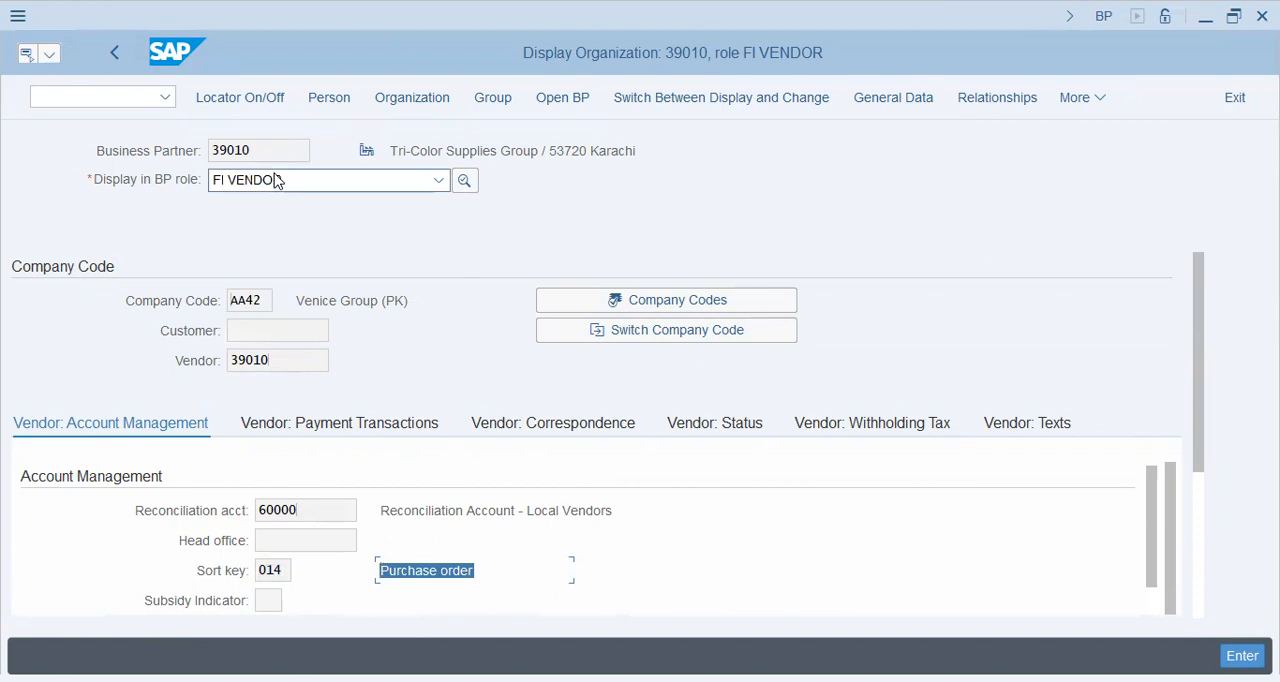
drag(281, 570, 257, 571)
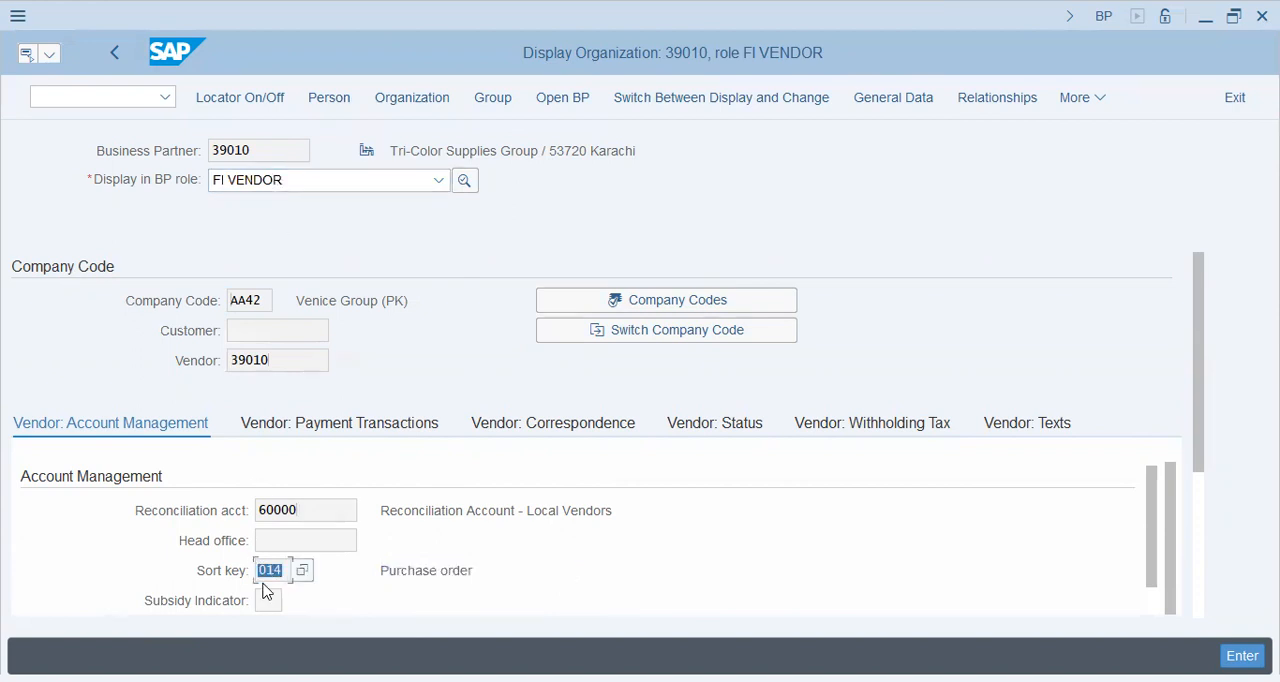
click(214, 578)
double_click(431, 568)
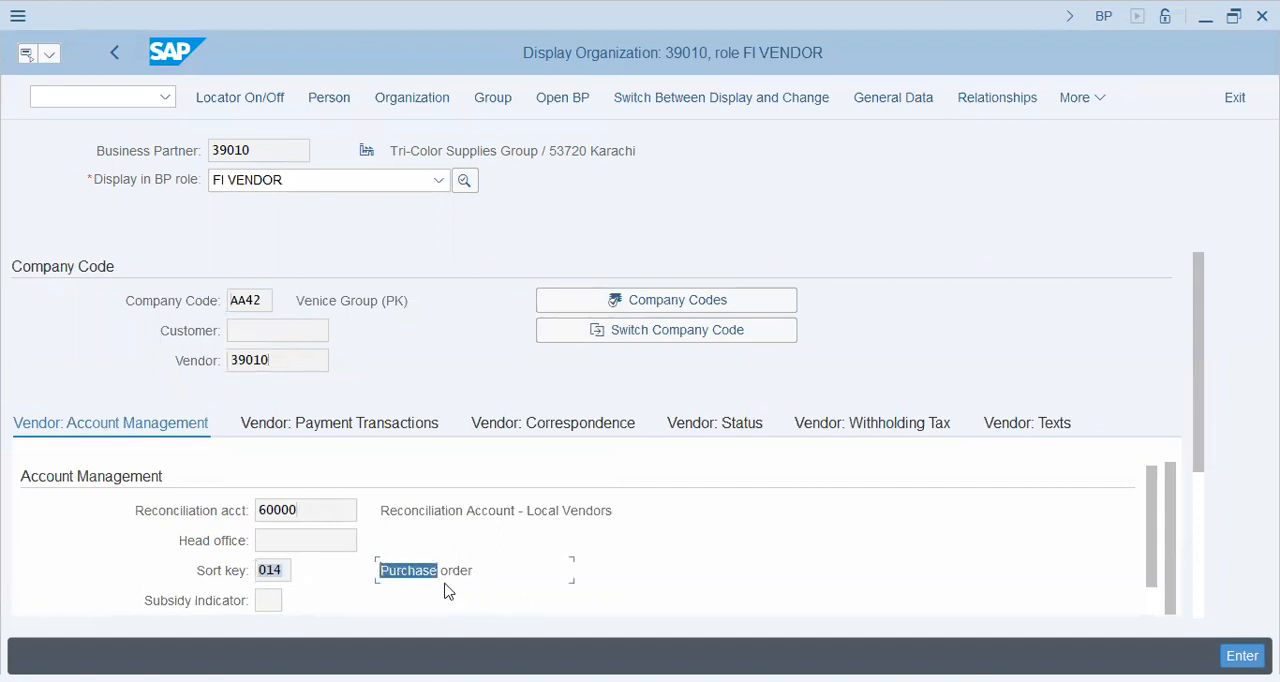
drag(477, 570, 375, 571)
click(477, 571)
drag(477, 571, 366, 577)
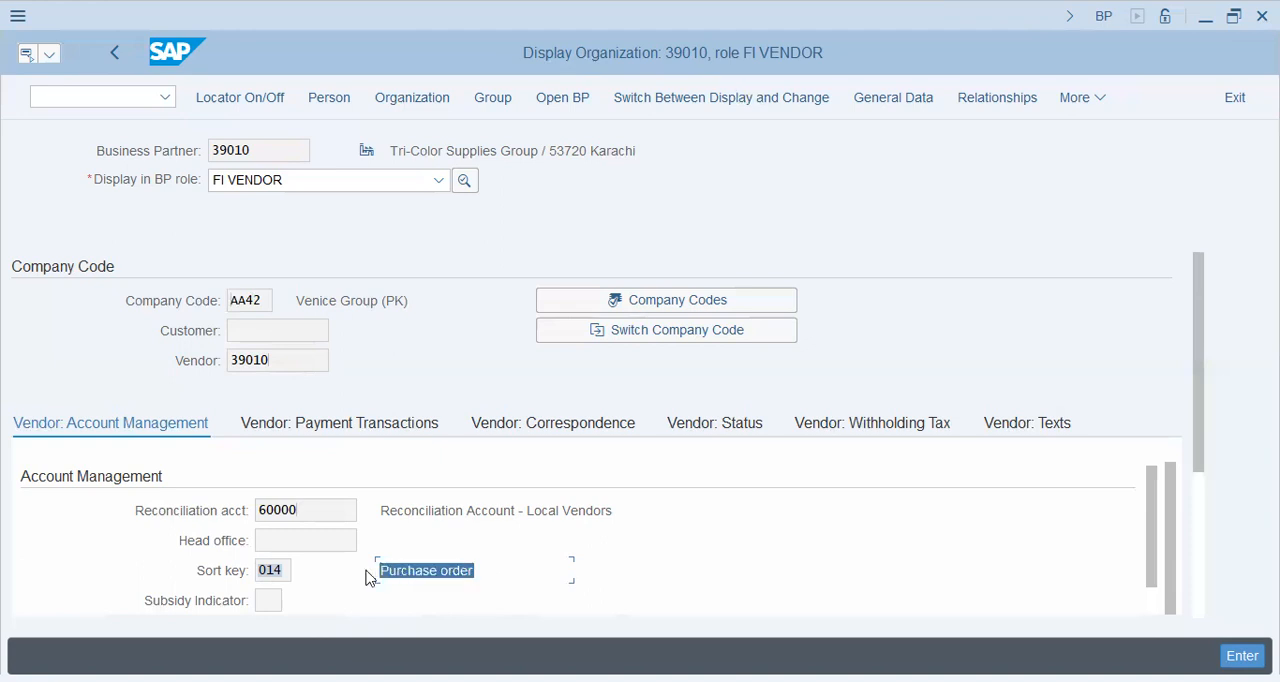
click(478, 573)
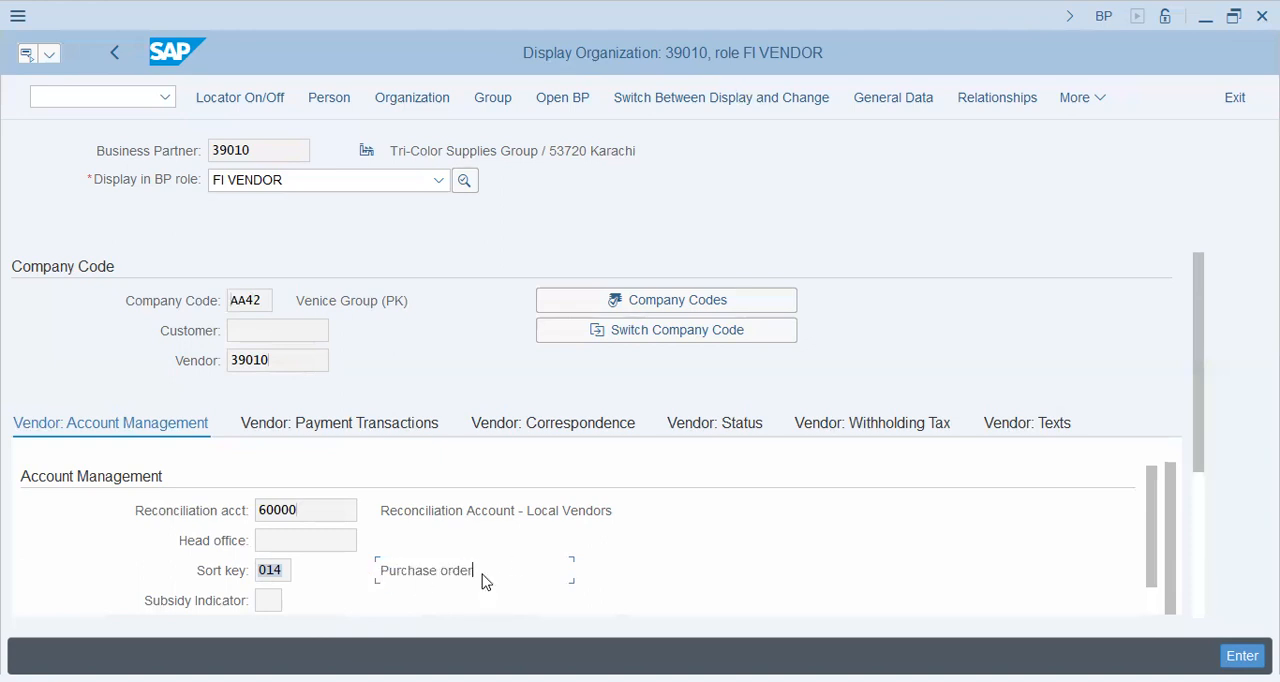
drag(480, 578, 380, 572)
drag(518, 149, 410, 150)
drag(378, 572, 686, 577)
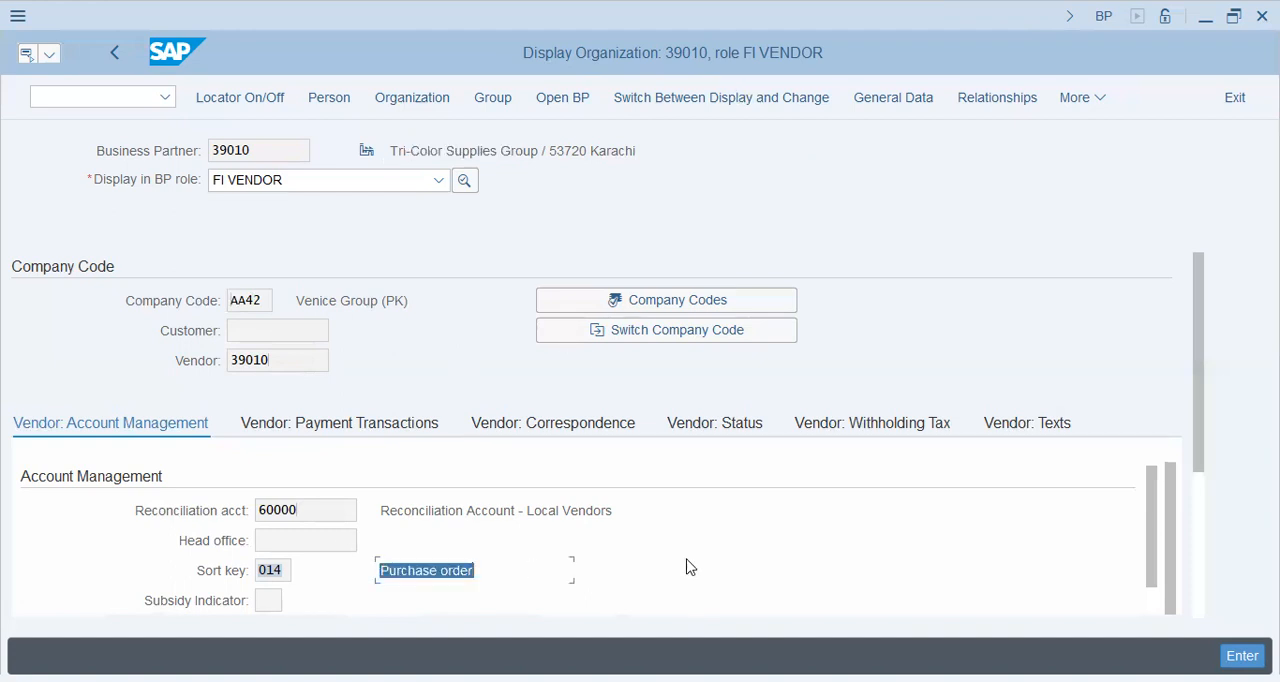
Open transaction OB74 and inspect the automatic clearing rule criteria for account type K.
click(117, 100)
text(/nob74)
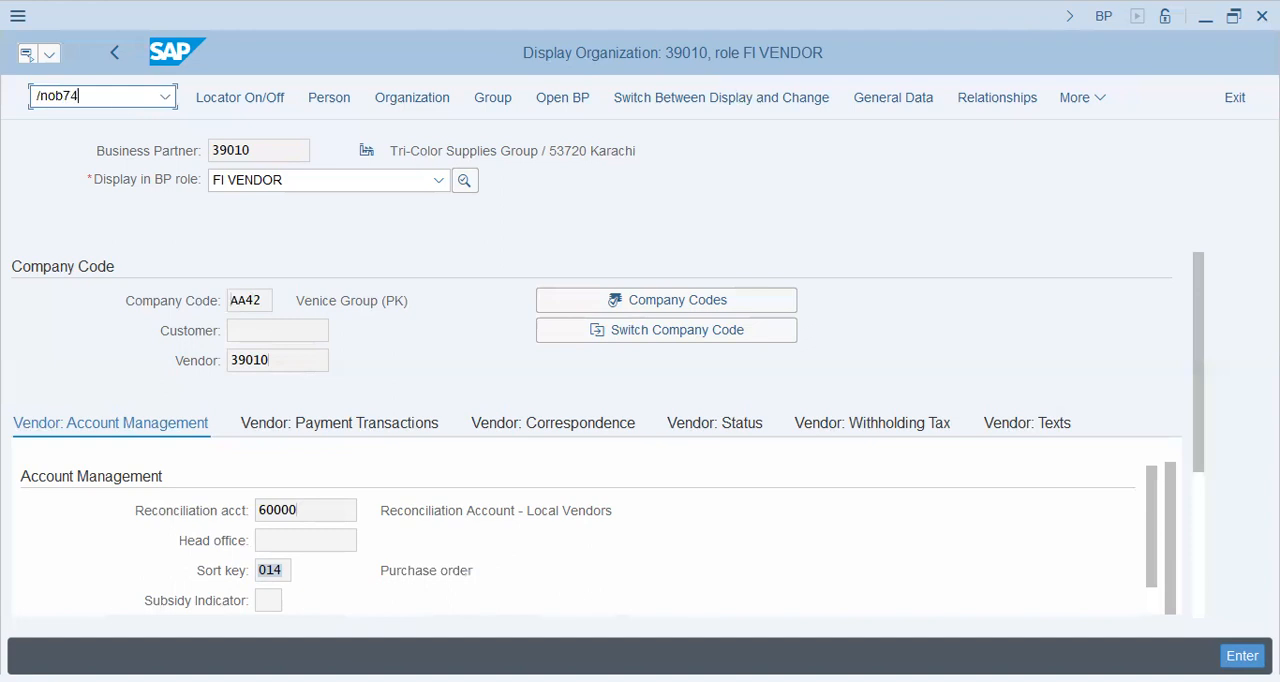
key(Return)
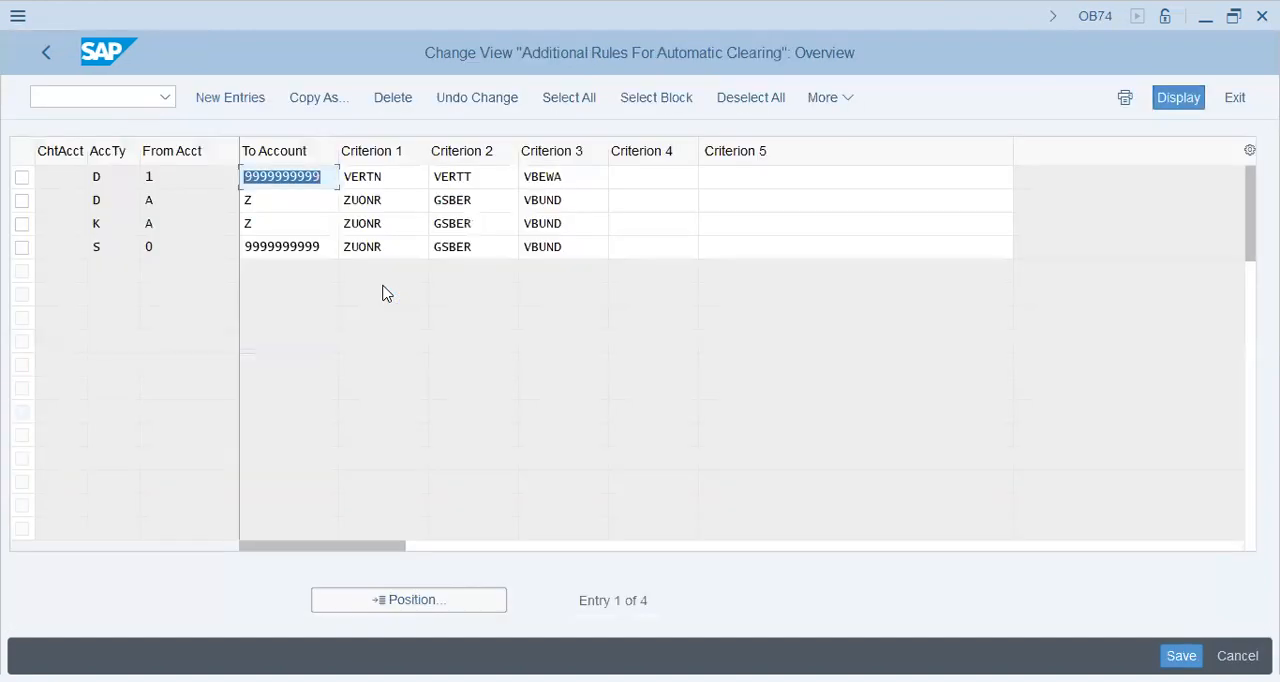
click(391, 228)
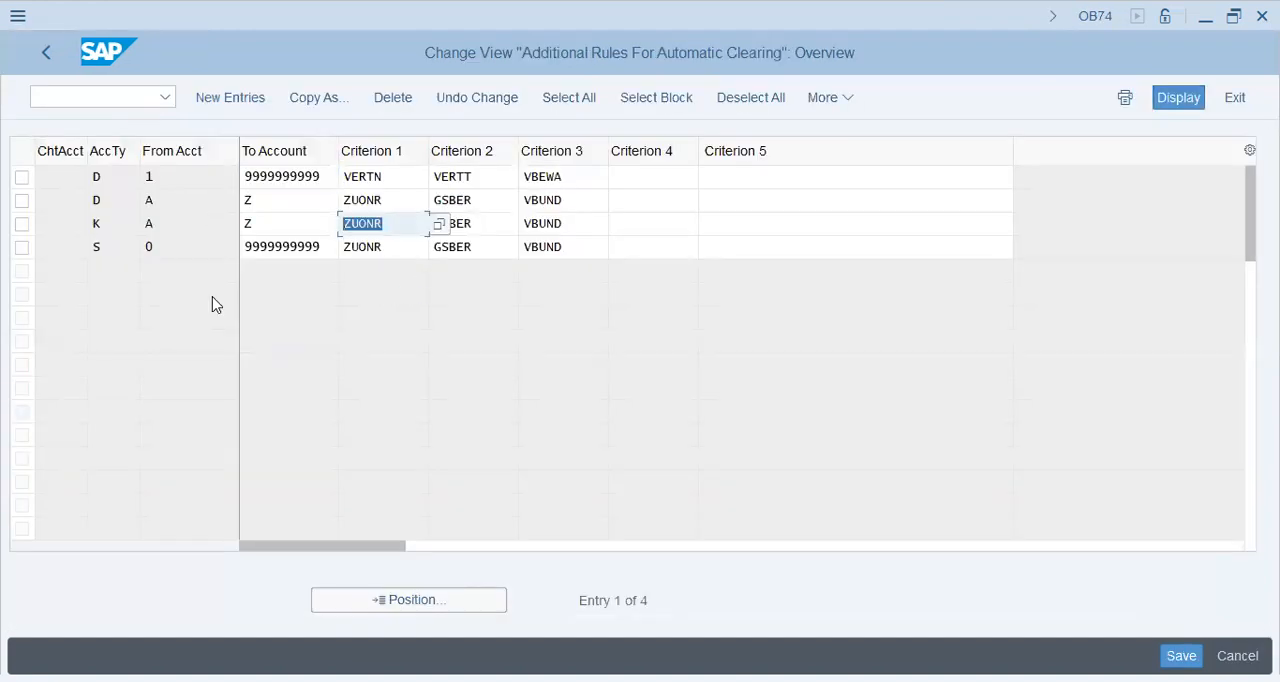
click(494, 222)
Search the criterion field list for gsber to find the Business Area field, then close the list.
click(437, 604)
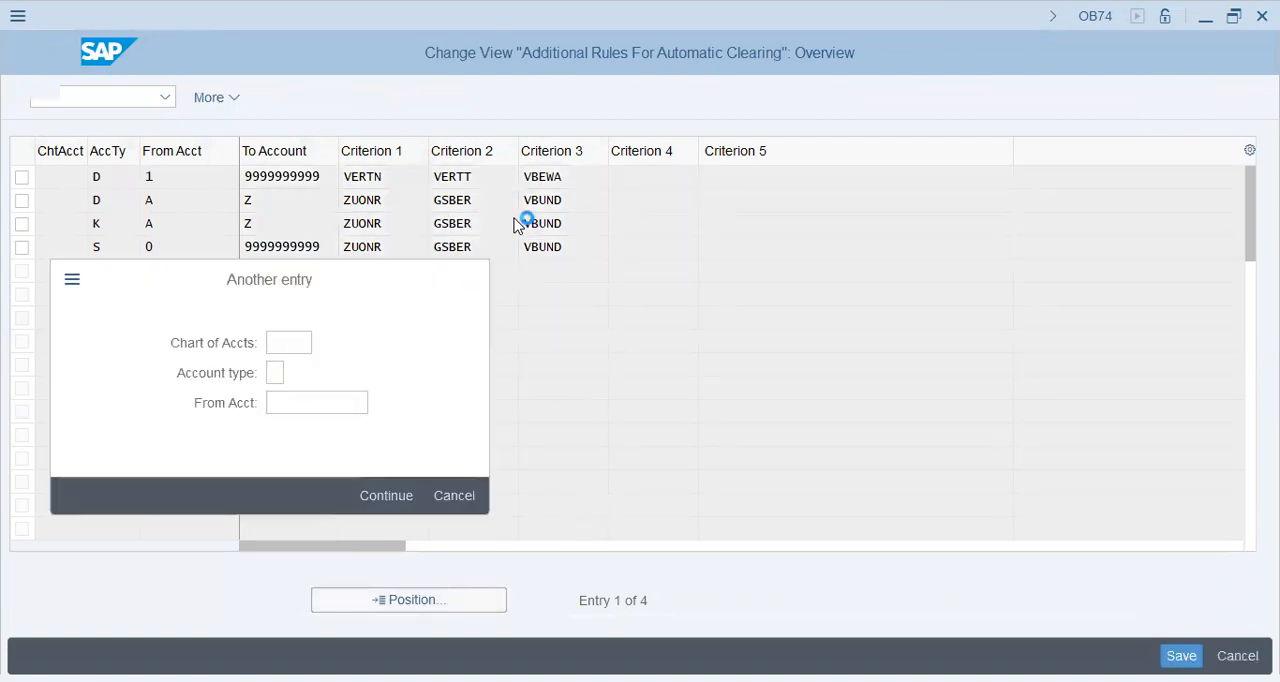
click(595, 366)
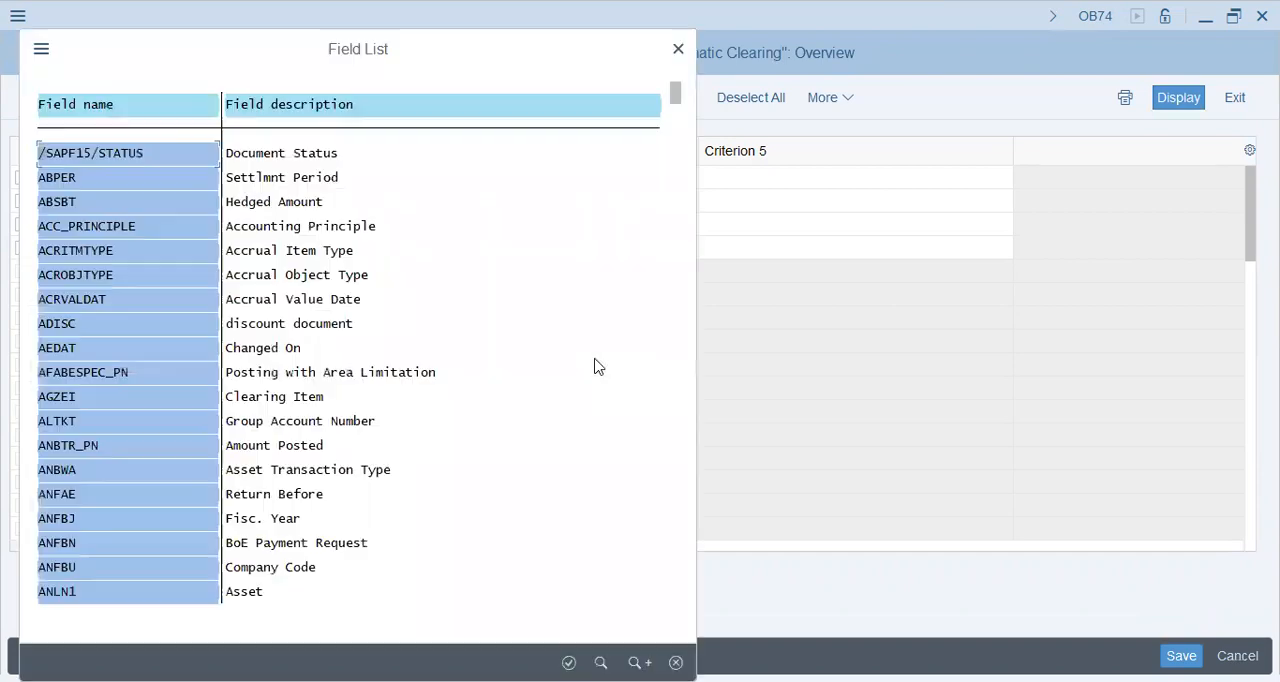
text(f)
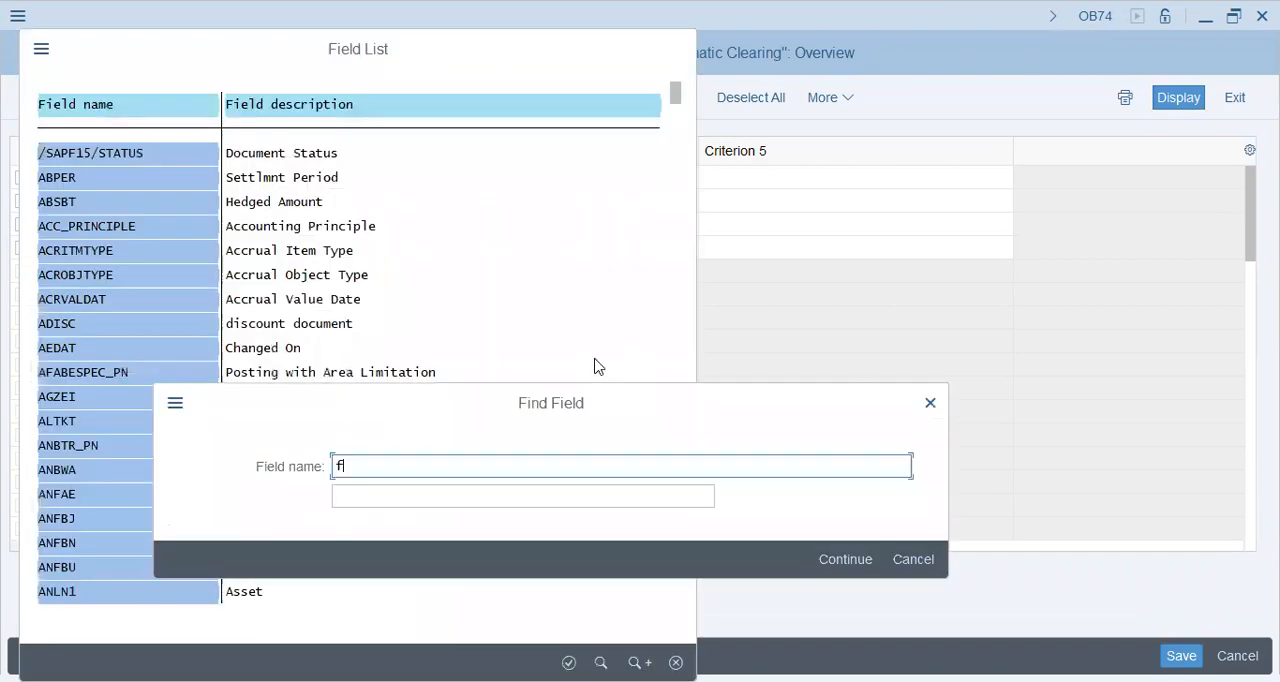
text(sber)
key(Return)
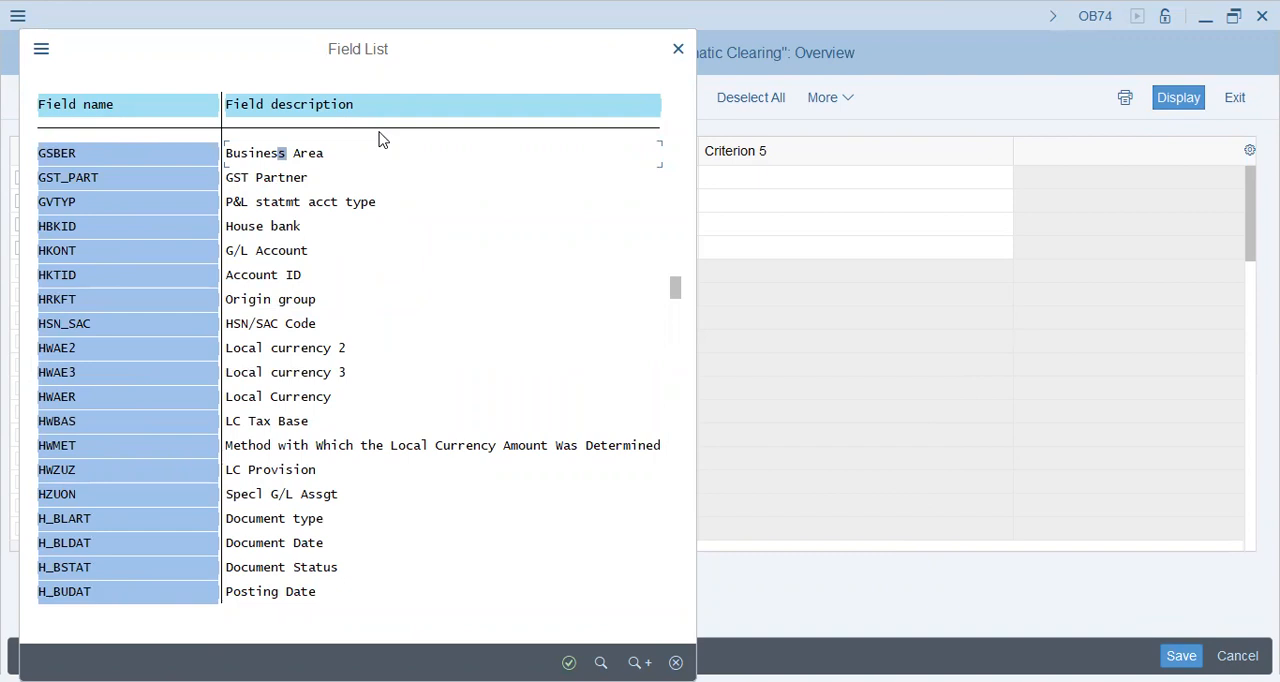
click(258, 153)
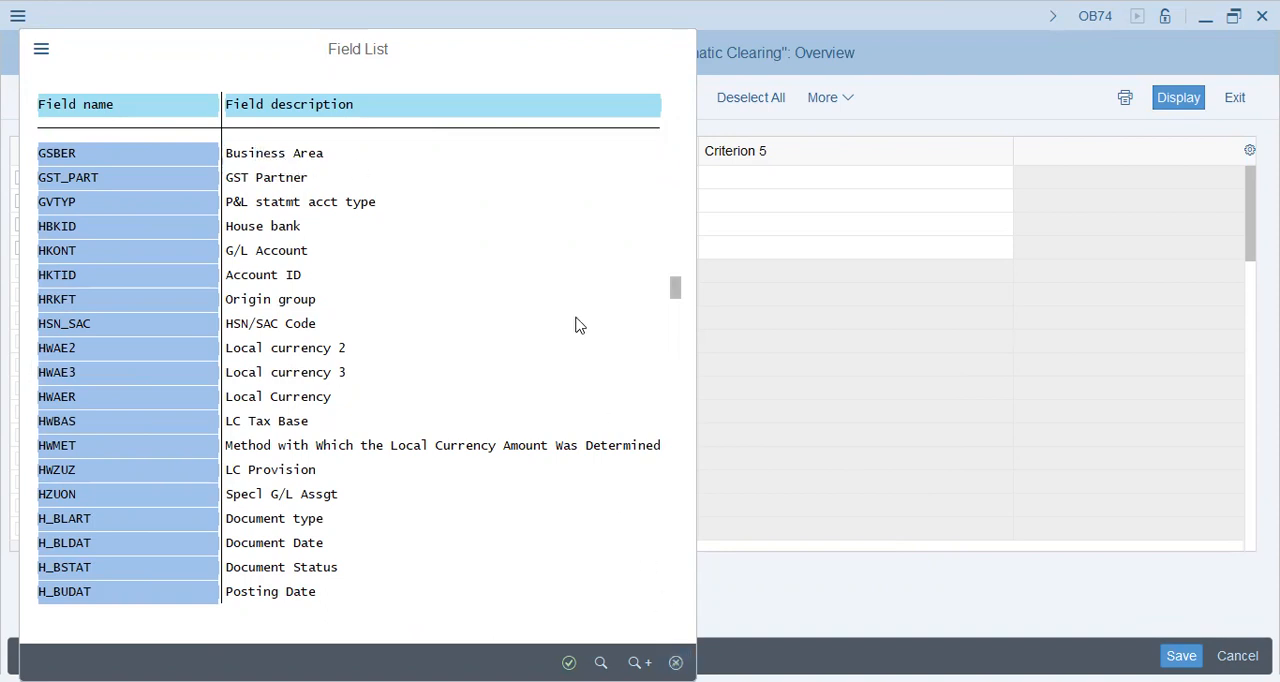
key(Escape)
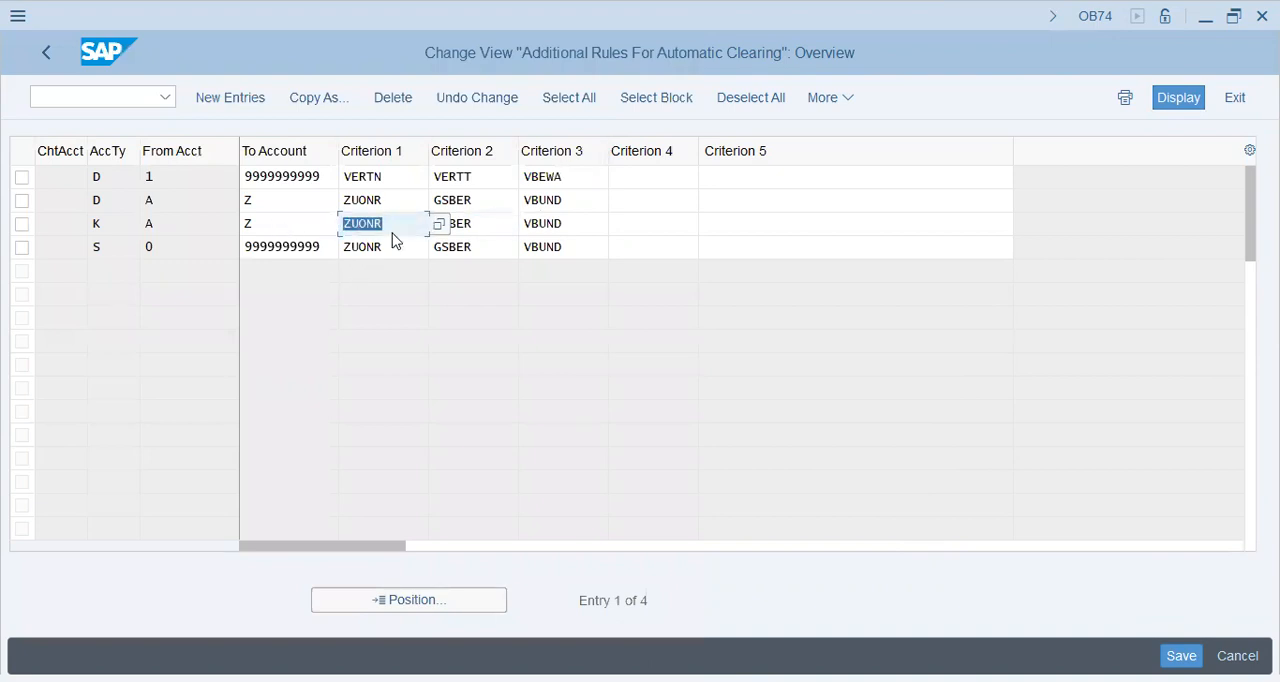
Examine the vendor rule's criteria ZUONR, GSBER and VBUND in the clearing rules table.
click(481, 222)
key(shift+Tab)
click(390, 218)
click(481, 222)
drag(481, 224, 422, 226)
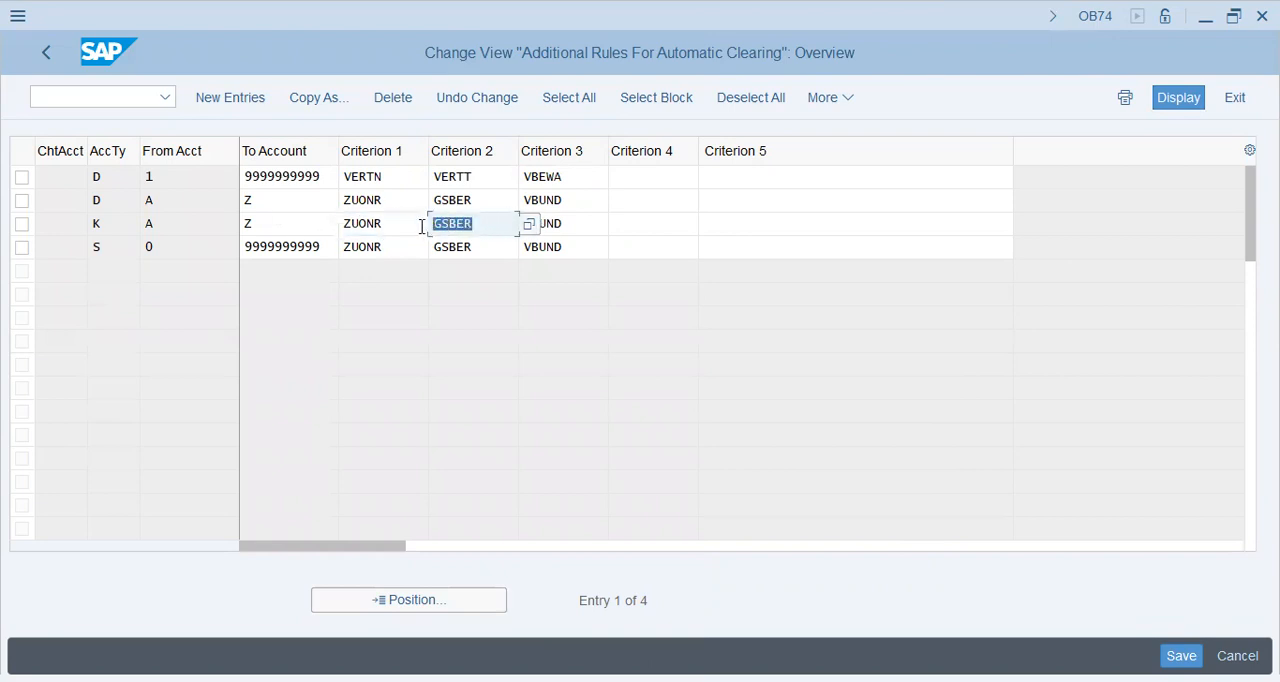
click(495, 232)
click(583, 228)
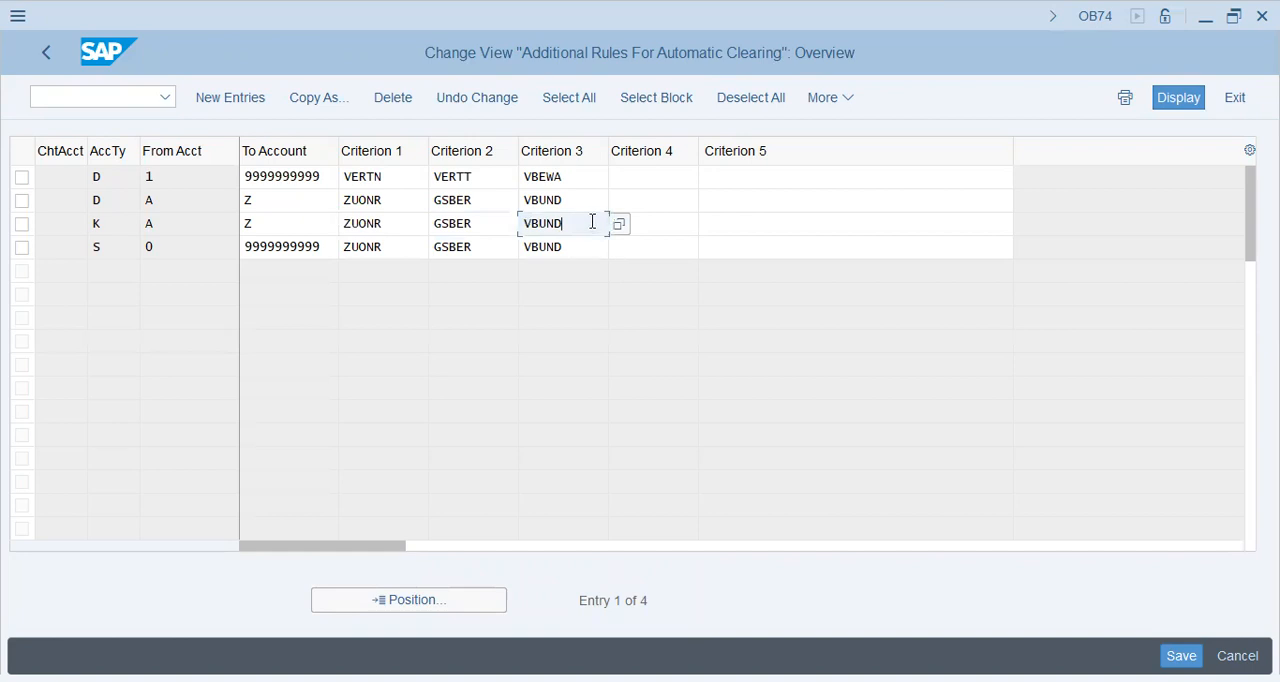
click(617, 225)
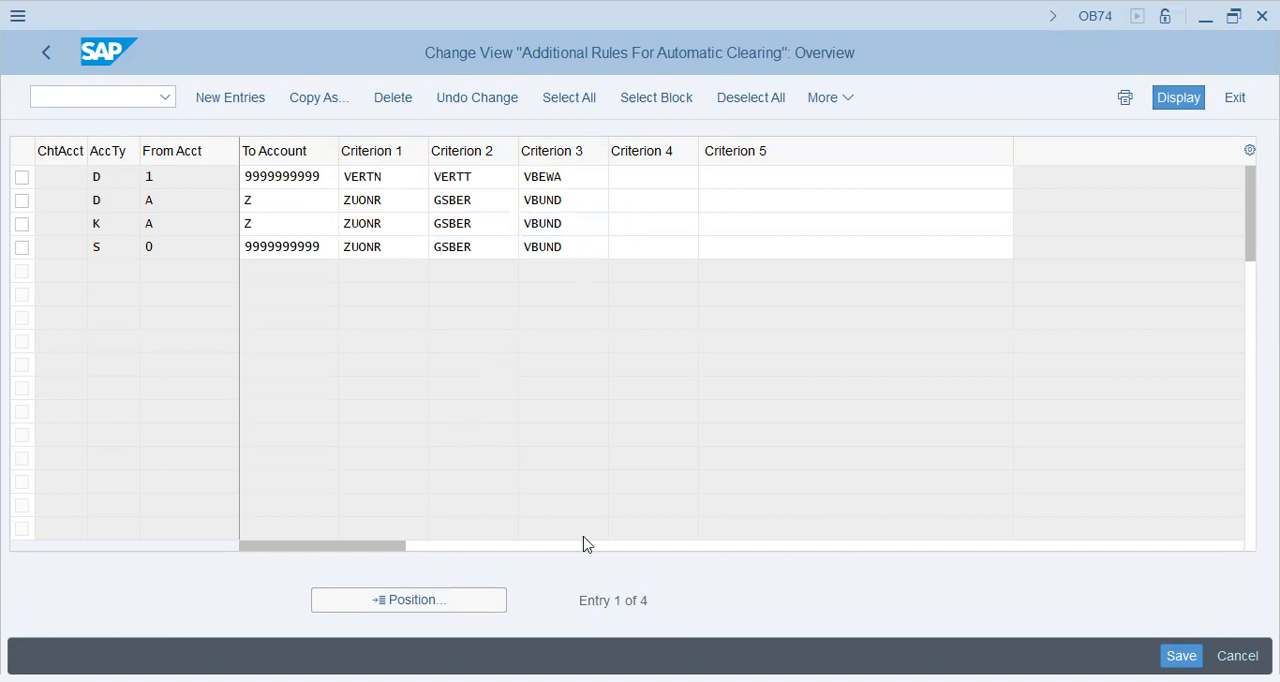
Search the field list for vb to find VBUND Trading Partner No., then close the list.
scroll(343, 563, down, 3)
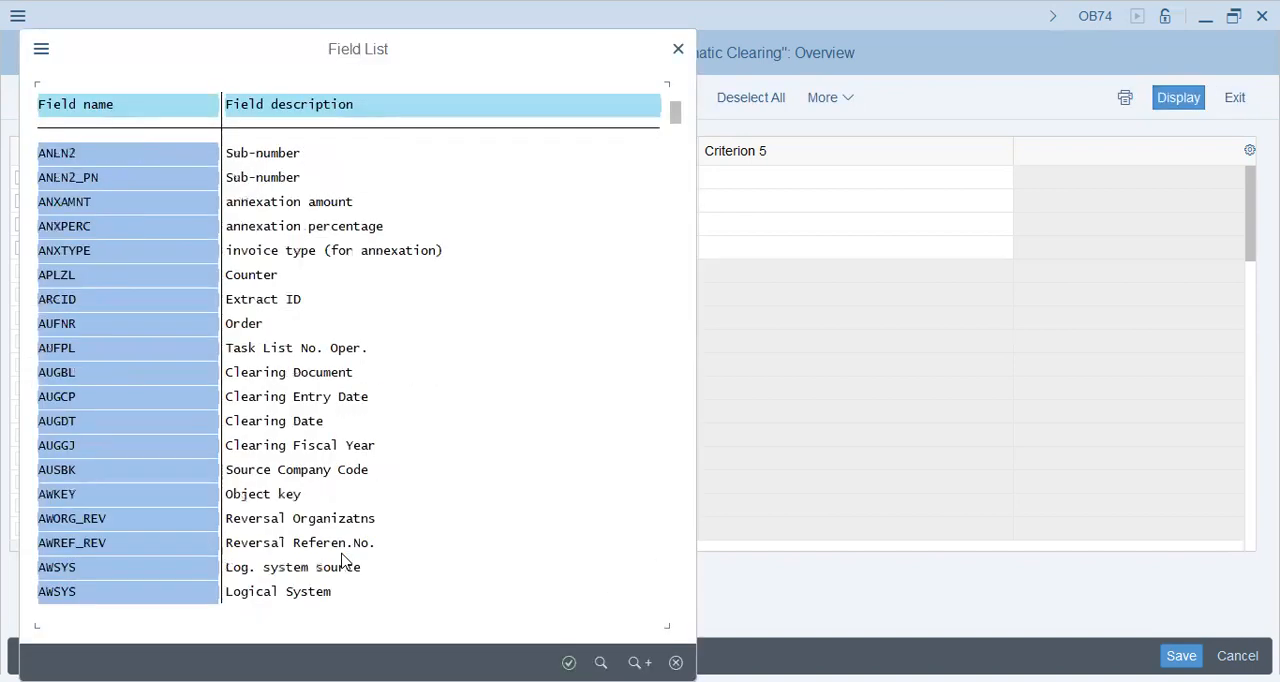
scroll(343, 563, down, 3)
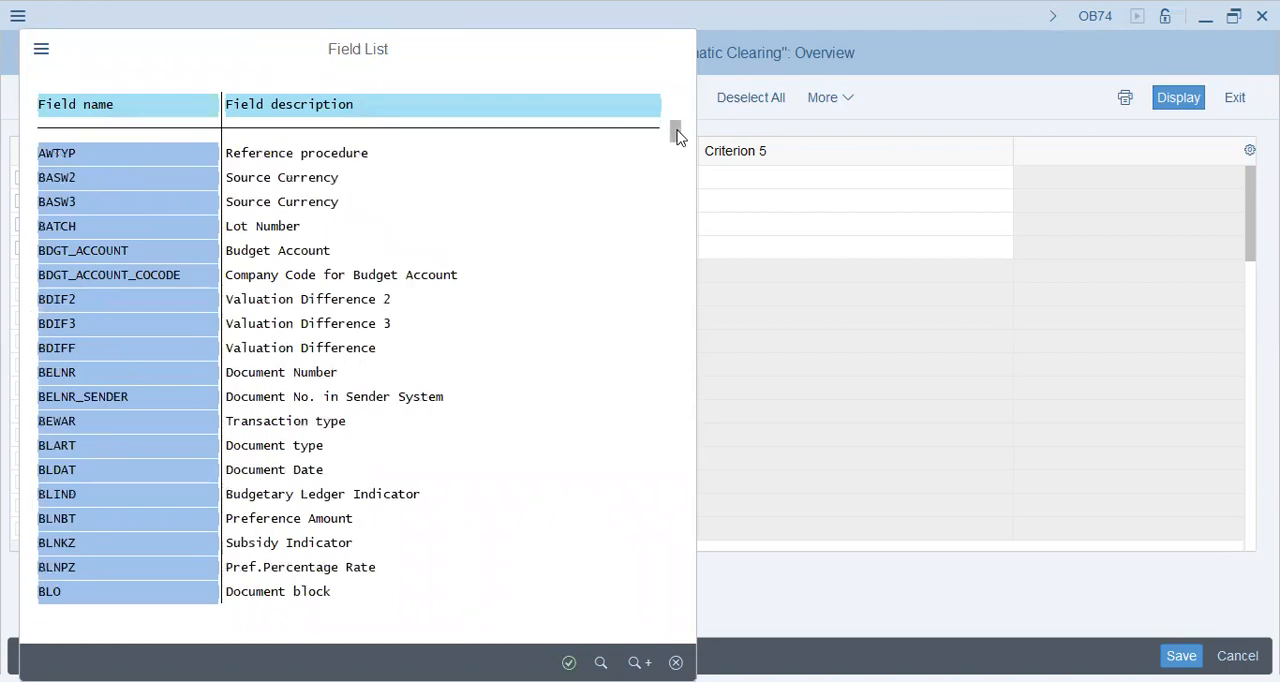
key(ctrl+f)
text(f)
text(b)
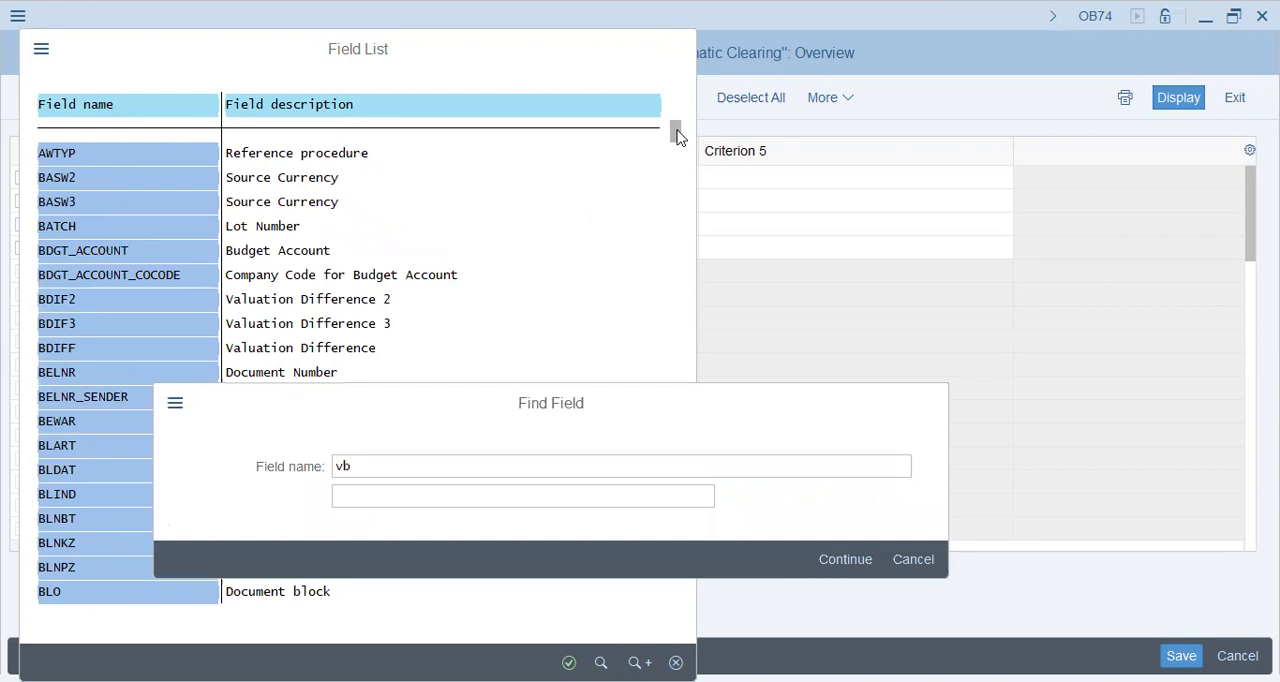
key(Return)
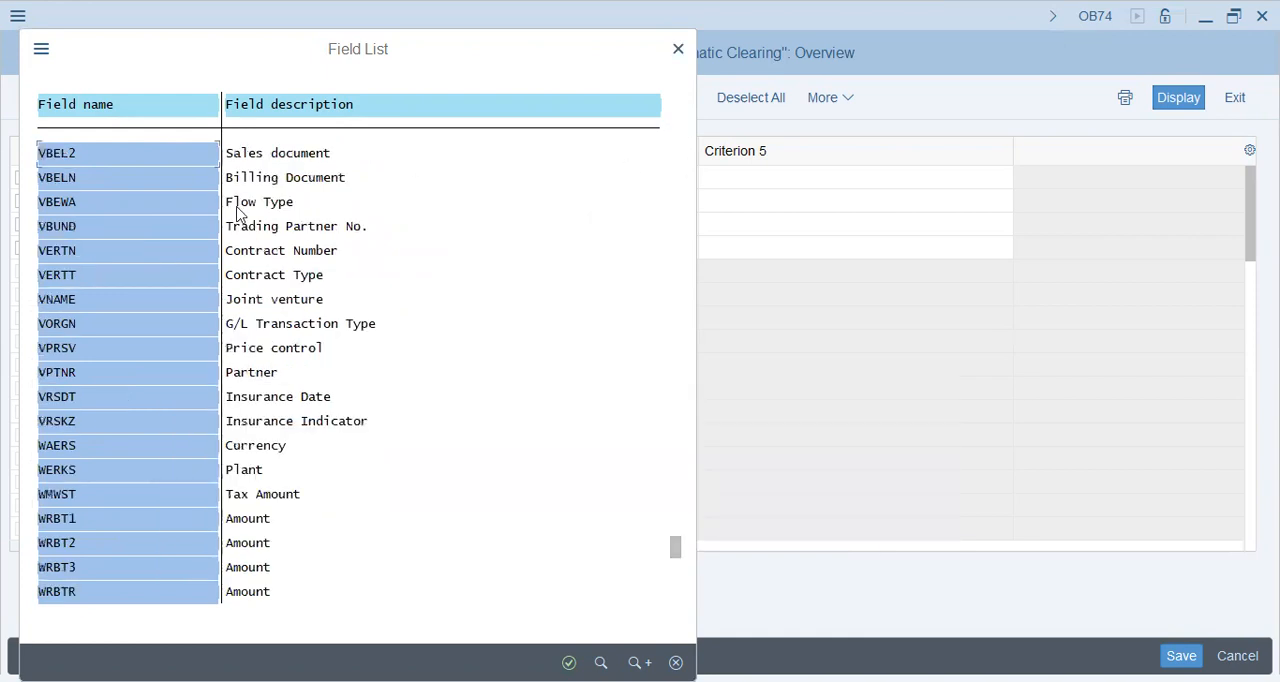
click(297, 229)
click(677, 663)
Return to BP, reopen business partner 39010 and review its reconciliation account in company code AA42.
text(/nbp)
key(Return)
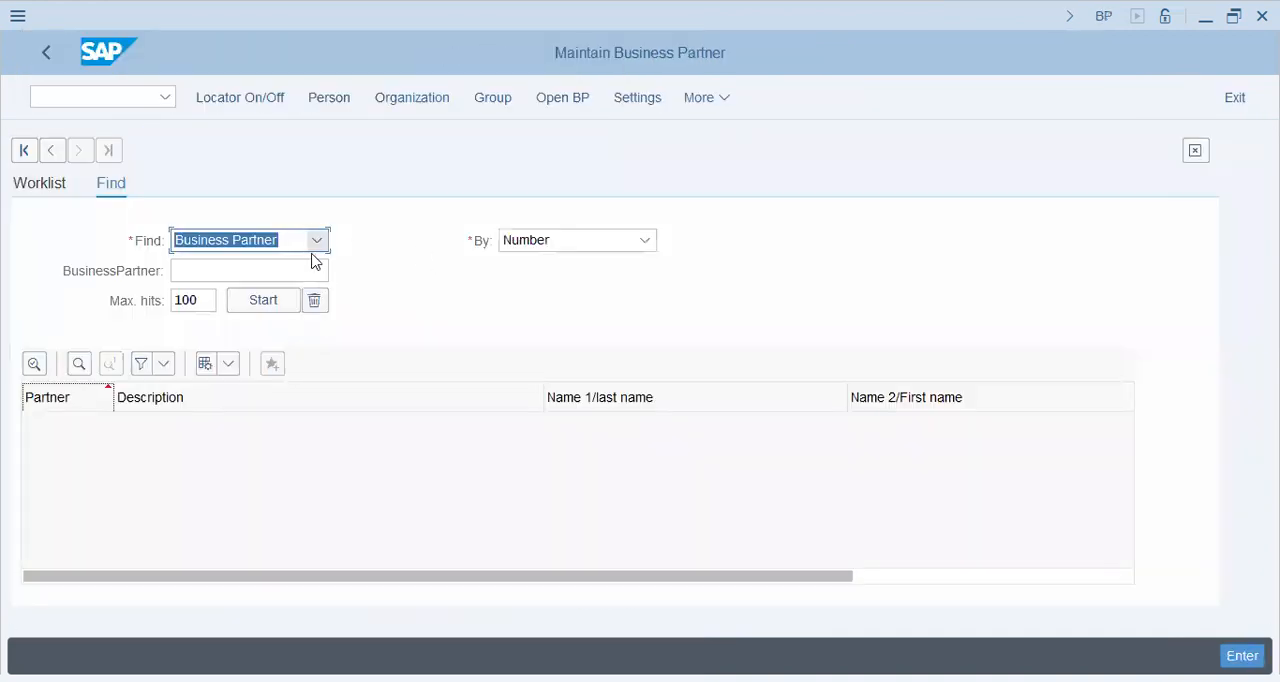
click(563, 97)
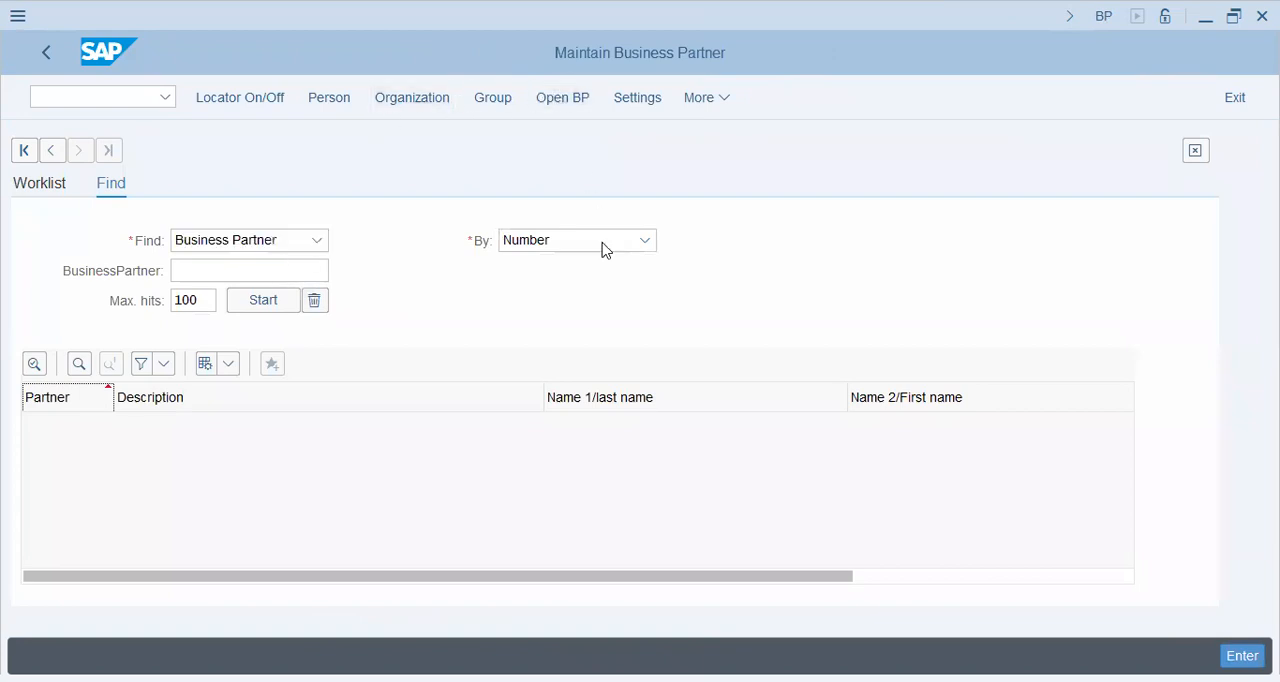
click(726, 462)
click(735, 527)
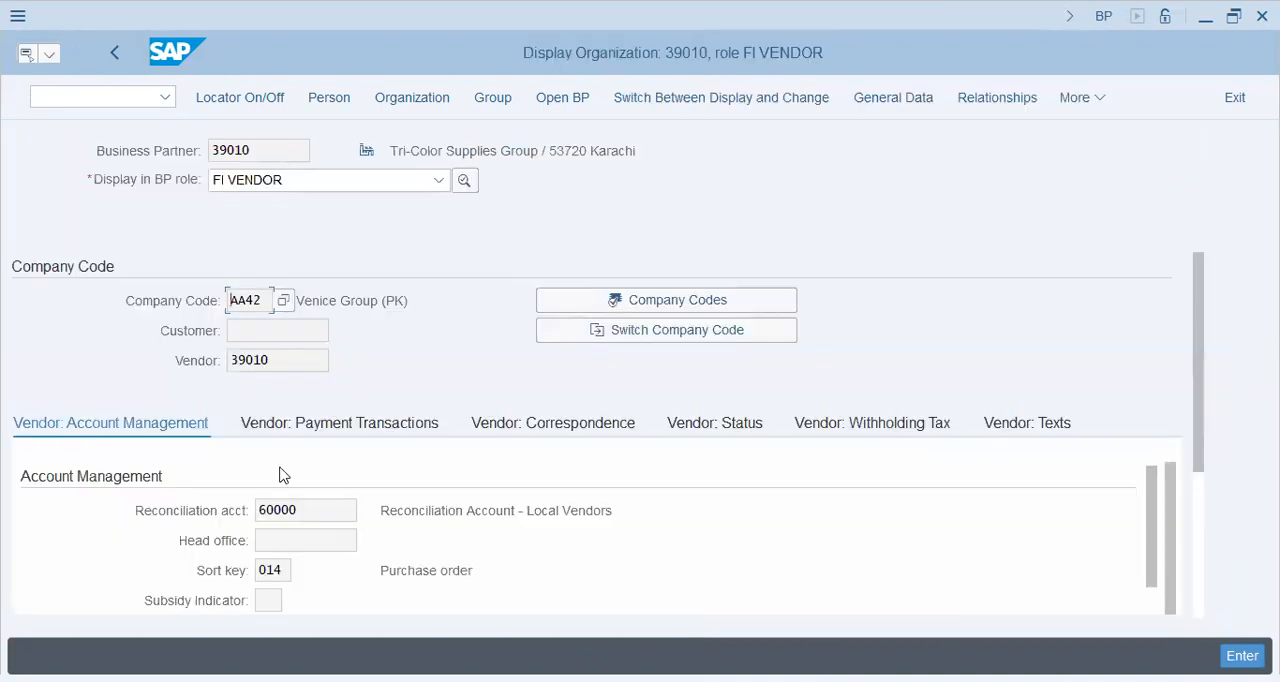
click(313, 516)
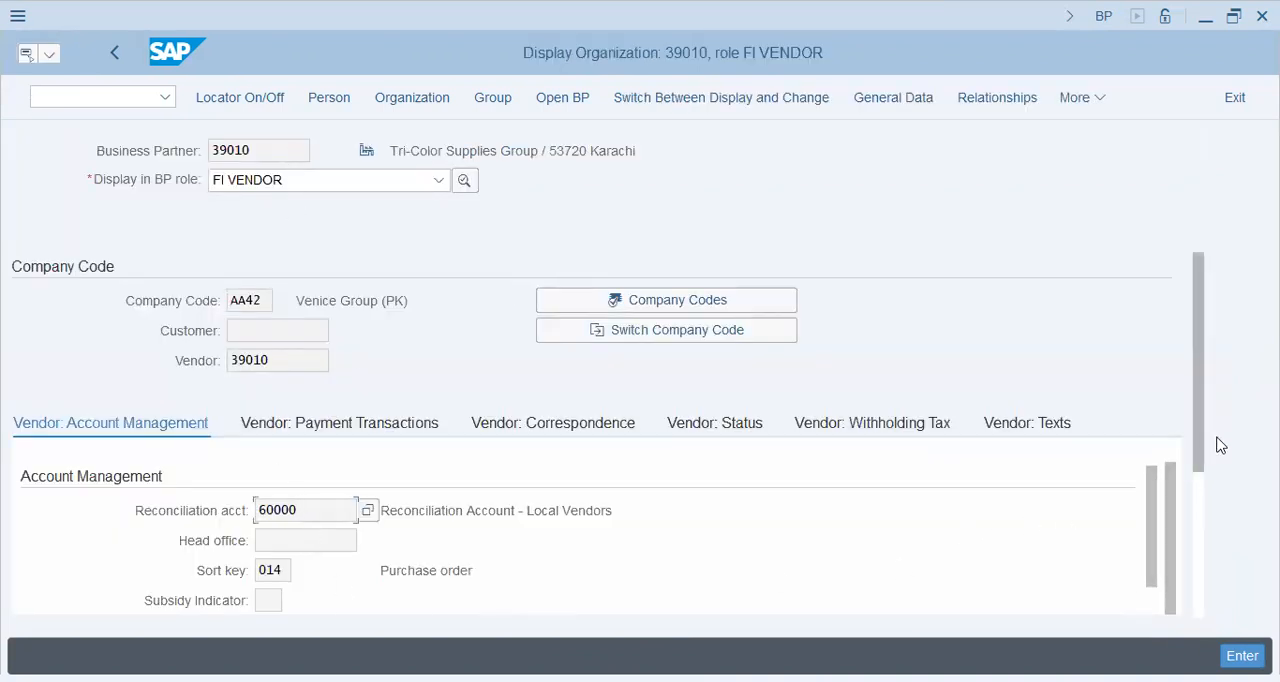
drag(1199, 428, 1194, 383)
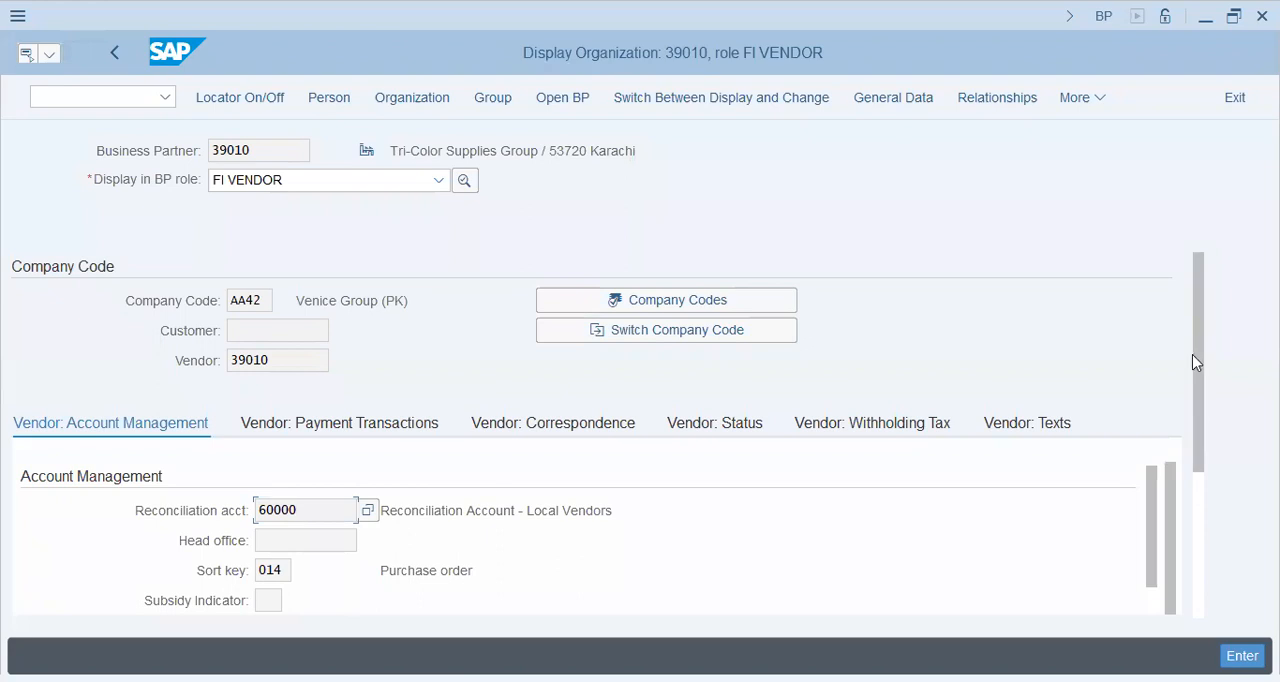
Scroll through the vendor's company code account management fields, then switch to the business partner's general data.
drag(1195, 362, 1200, 489)
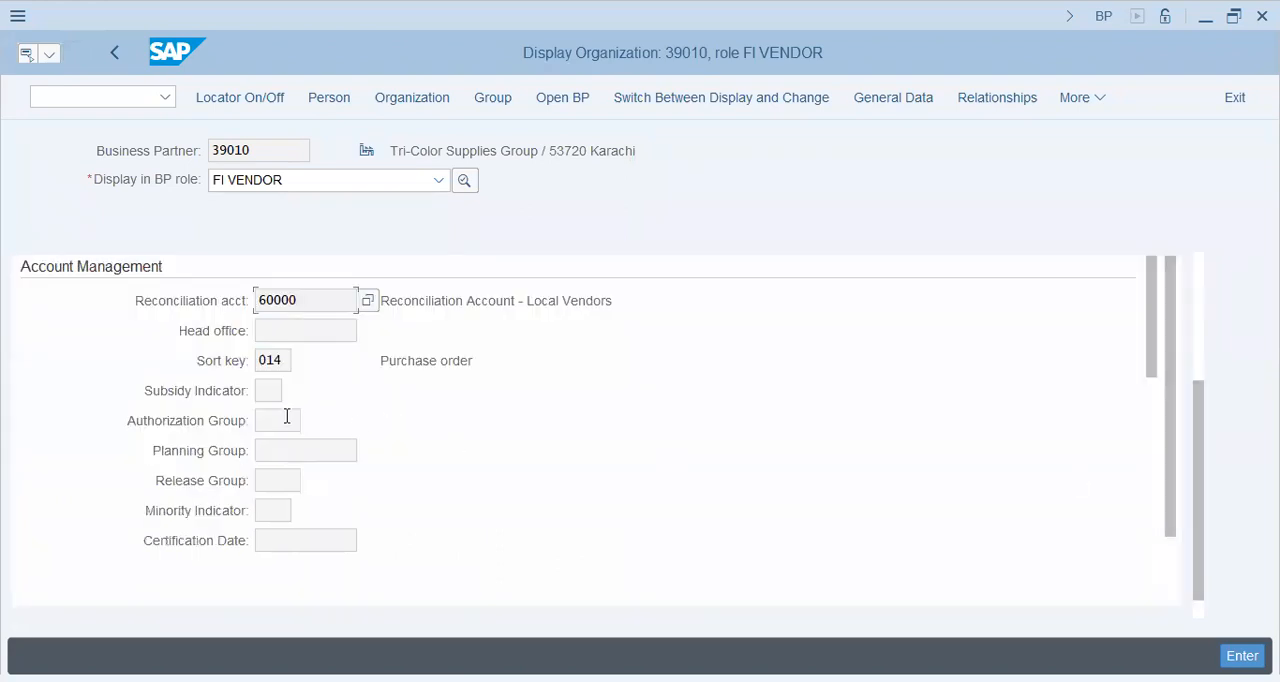
mouse_move(1157, 322)
mouse_down()
mouse_move(1160, 618)
mouse_move(1151, 468)
mouse_move(1164, 300)
mouse_up()
click(928, 98)
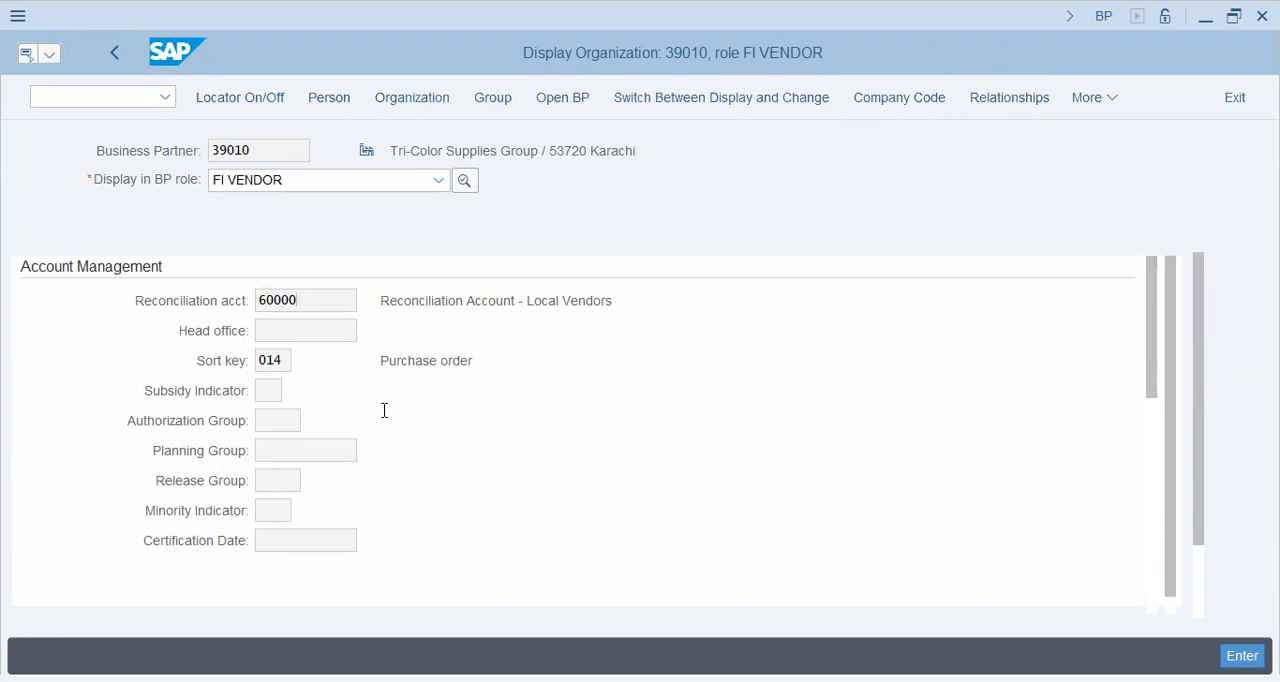
Scroll through the Vendor: General Data tab, then open the tab list and choose Payment Transactions.
drag(1155, 330, 1152, 619)
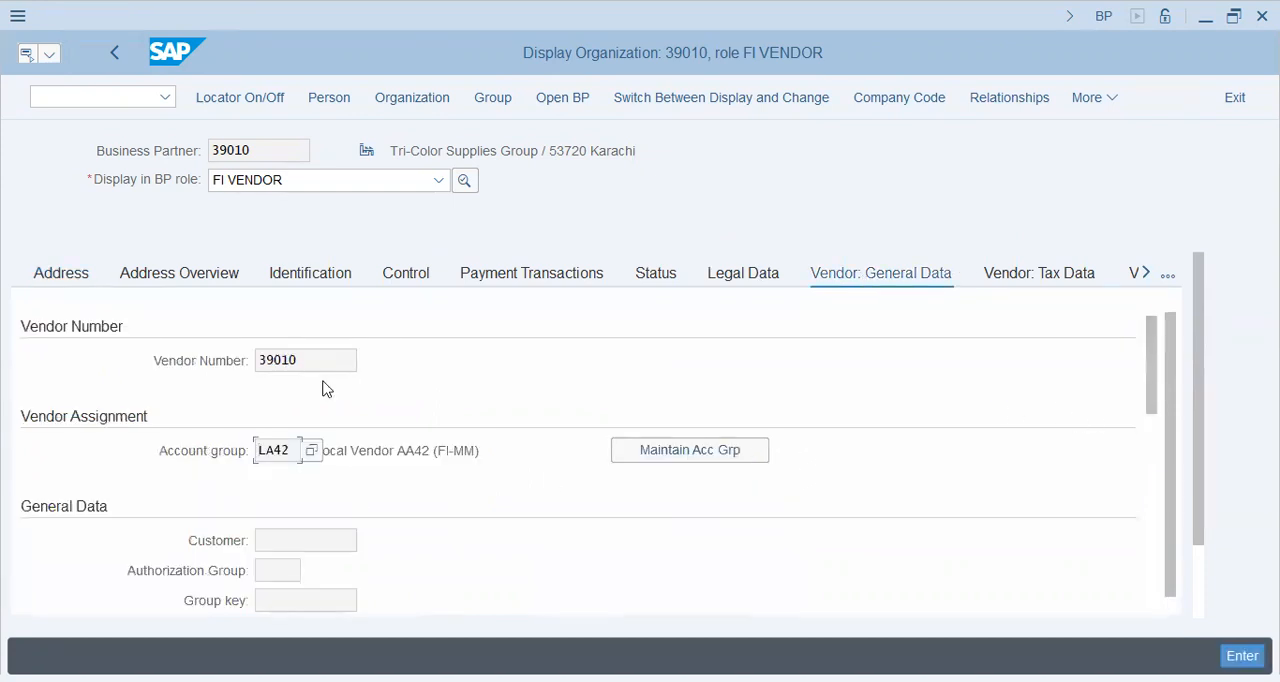
drag(1154, 331, 1140, 569)
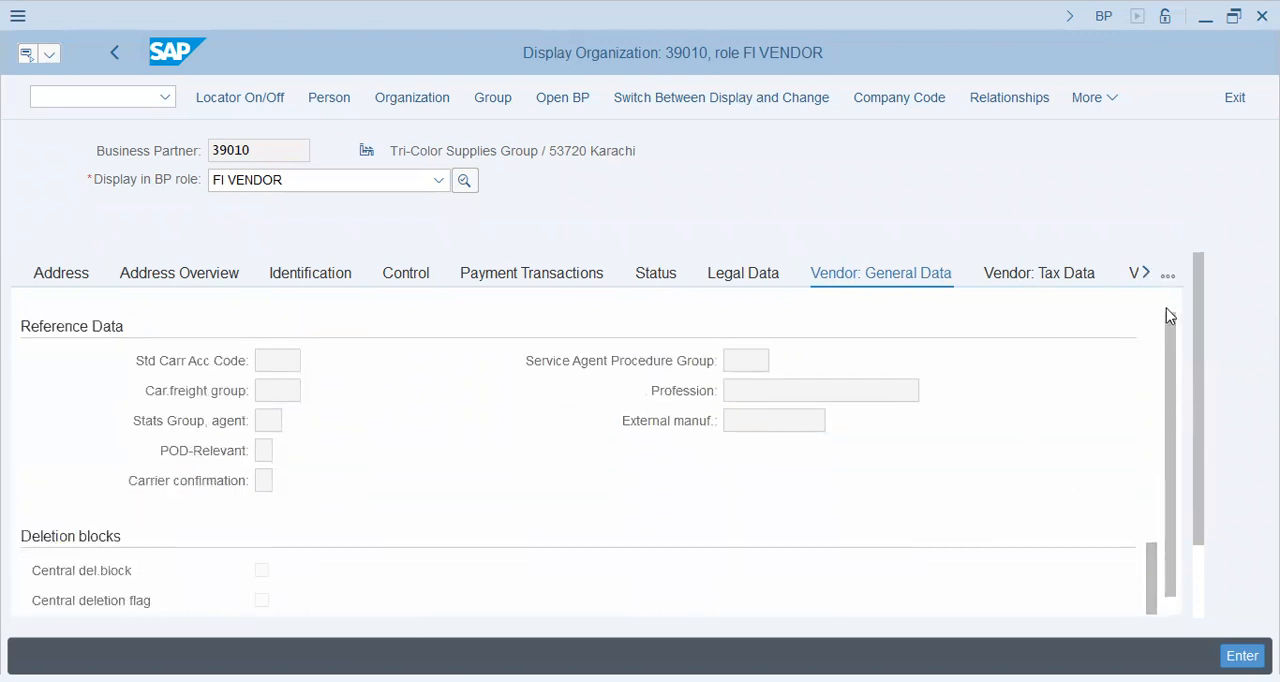
click(1167, 275)
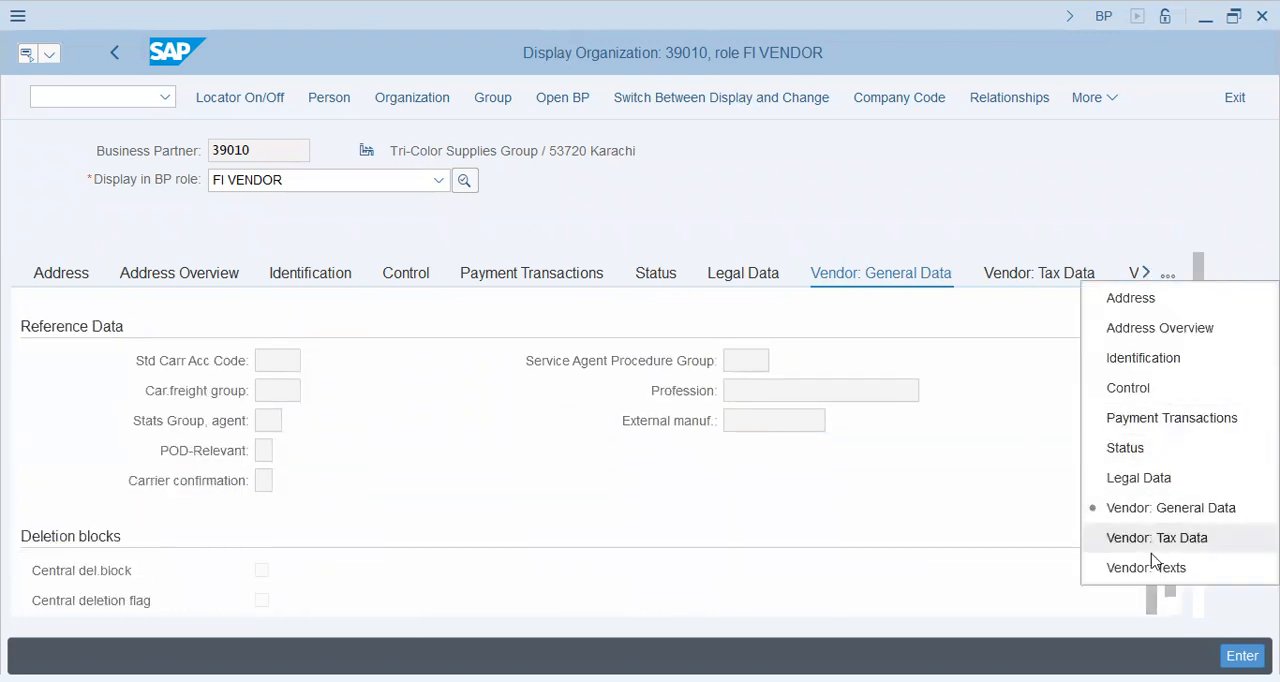
click(1157, 422)
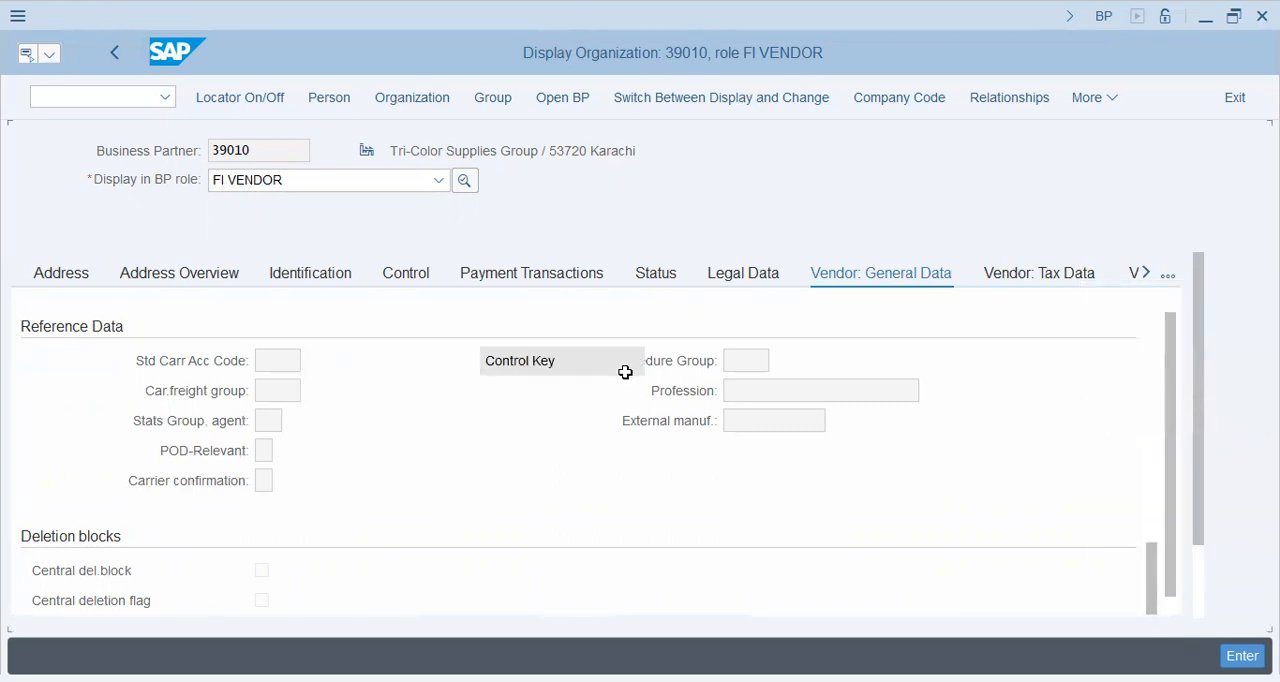